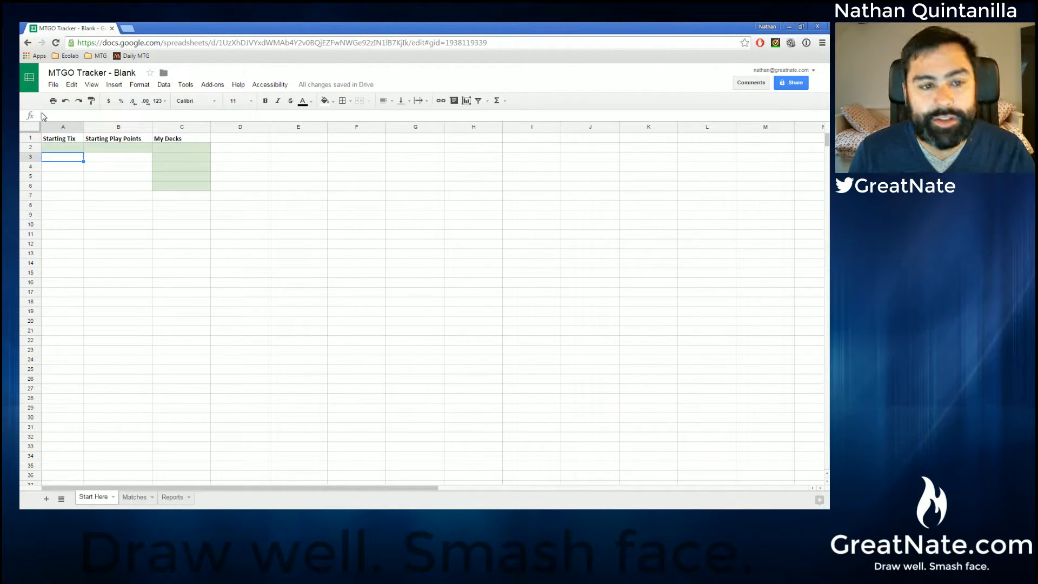
{"action": "left_click", "coordinate": [53, 85]}
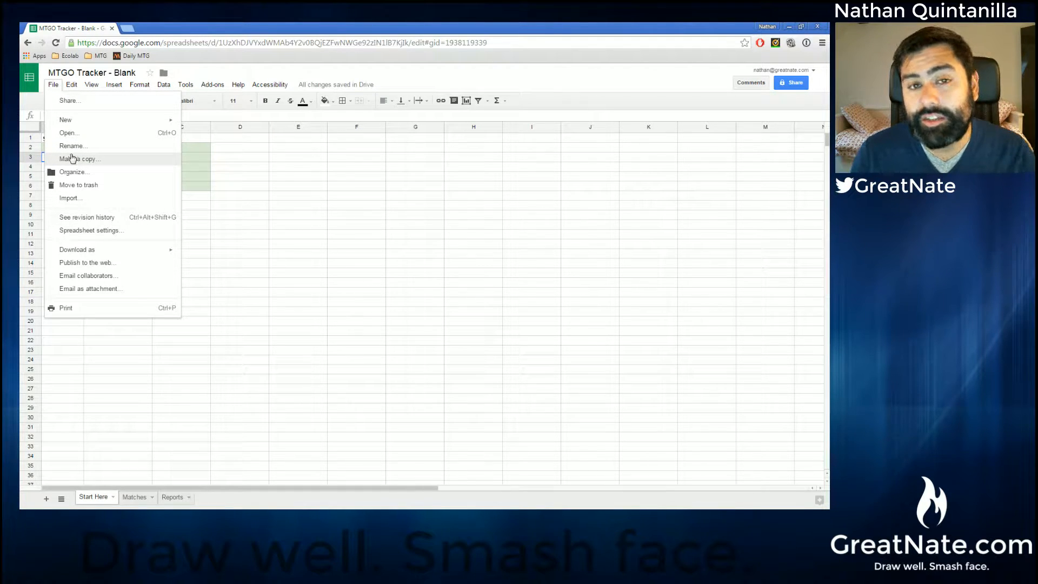
{"action": "left_click", "coordinate": [273, 180]}
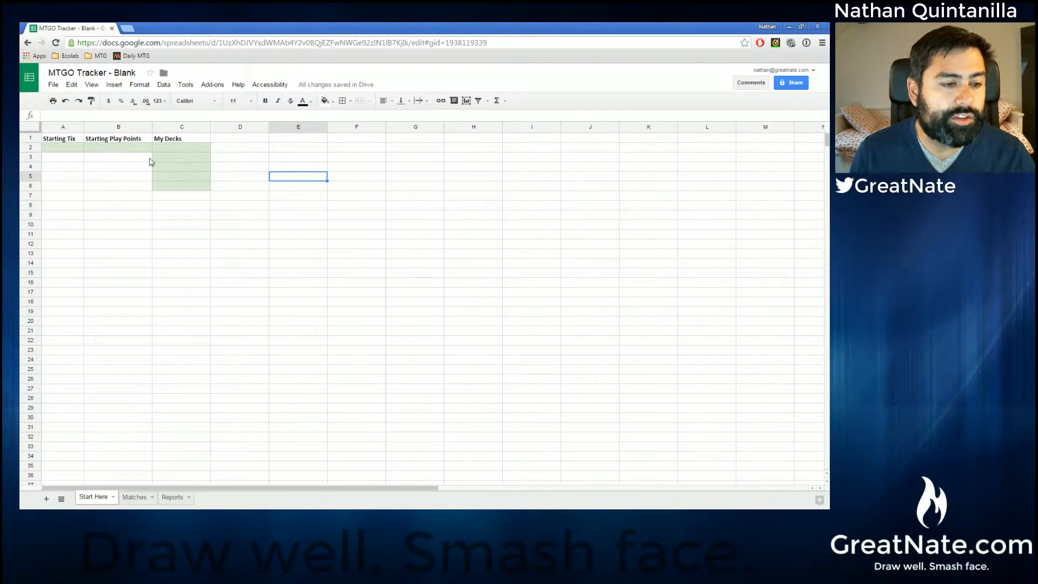
- Enter 20 as the Starting Tix and 100 as the Starting Play Points on the Start Here sheet
{"action": "left_click", "coordinate": [62, 148]}
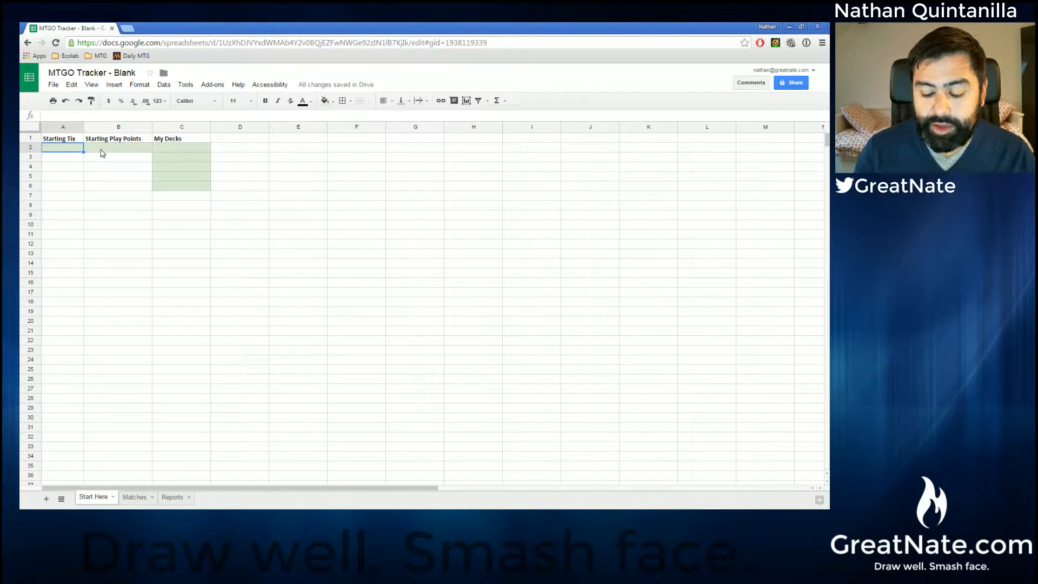
{"action": "type", "text": "20"}
{"action": "key", "text": "Tab"}
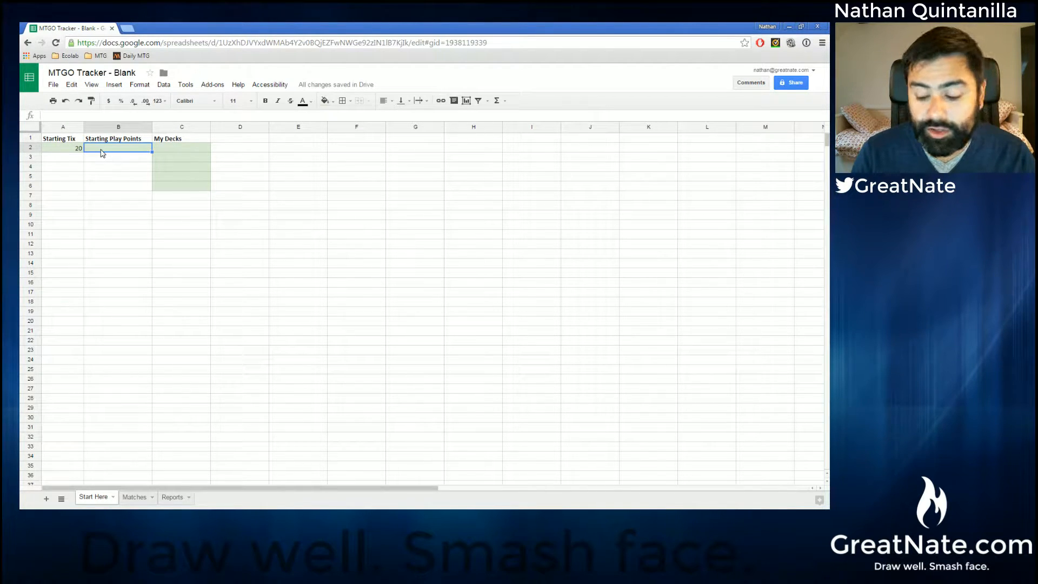
{"action": "type", "text": "100"}
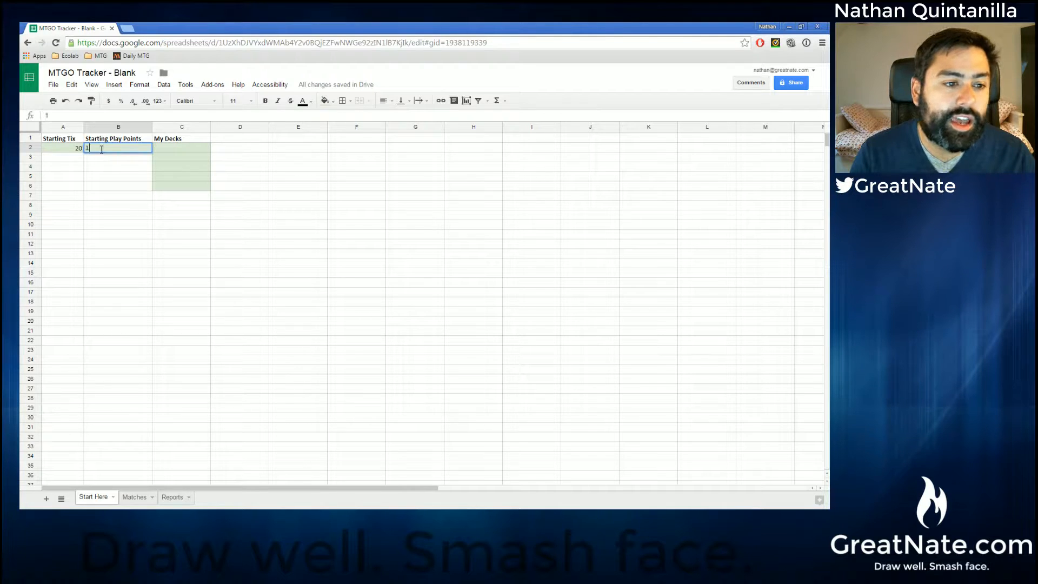
{"action": "left_click", "coordinate": [124, 166]}
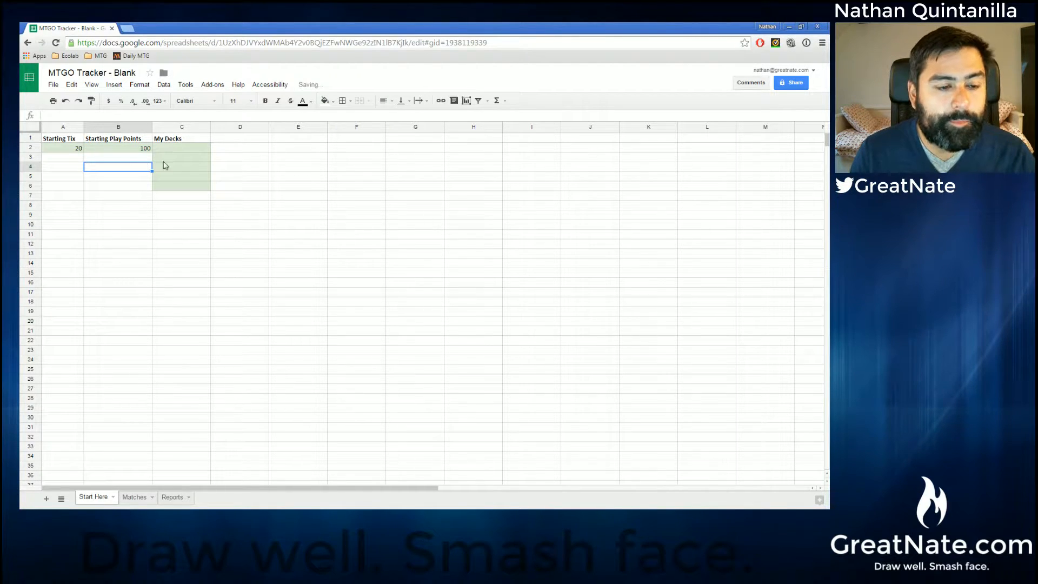
{"action": "left_click", "coordinate": [263, 168]}
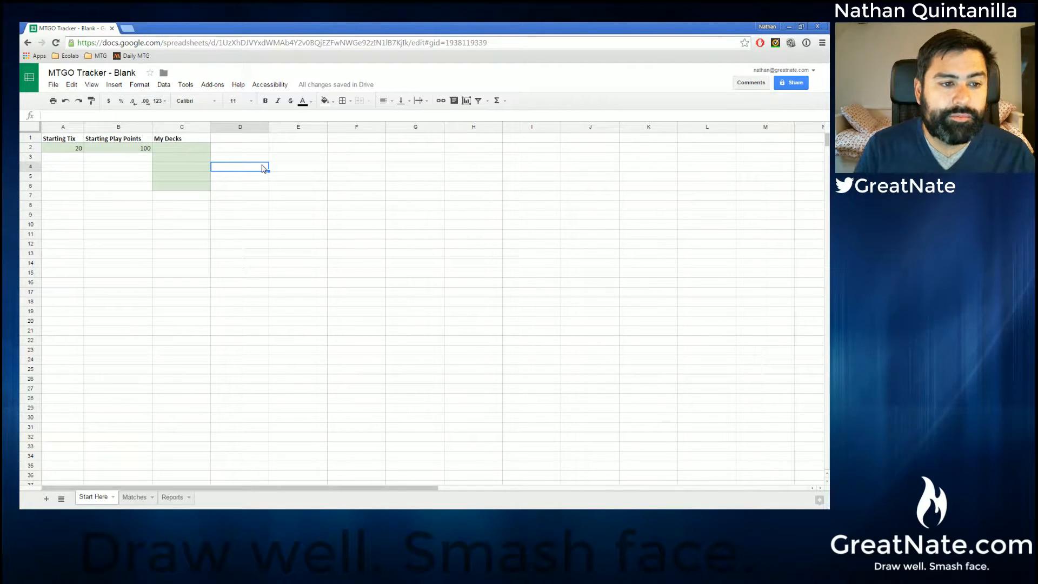
{"action": "left_click", "coordinate": [138, 499]}
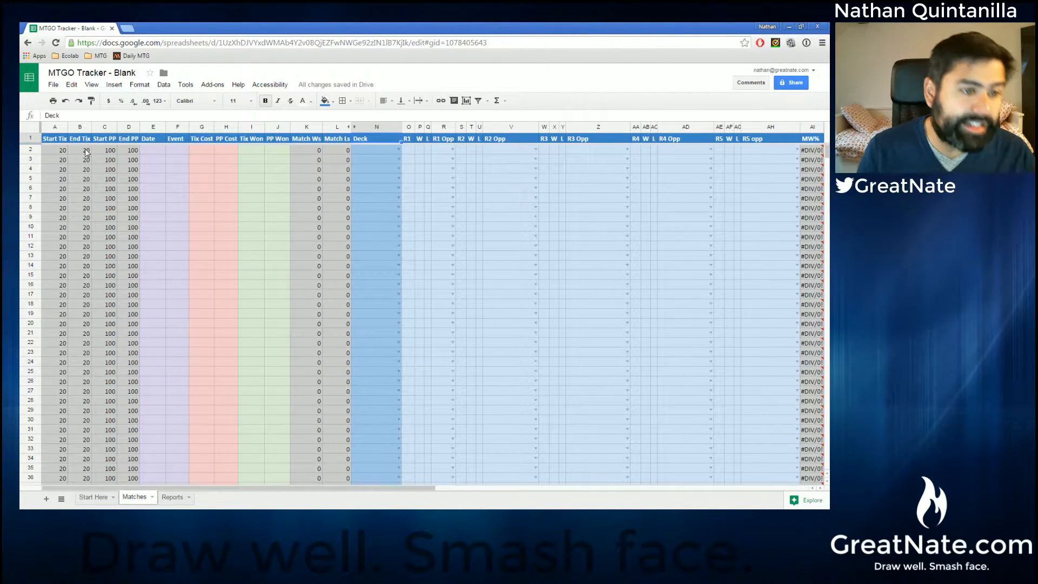
{"action": "left_click", "coordinate": [94, 497]}
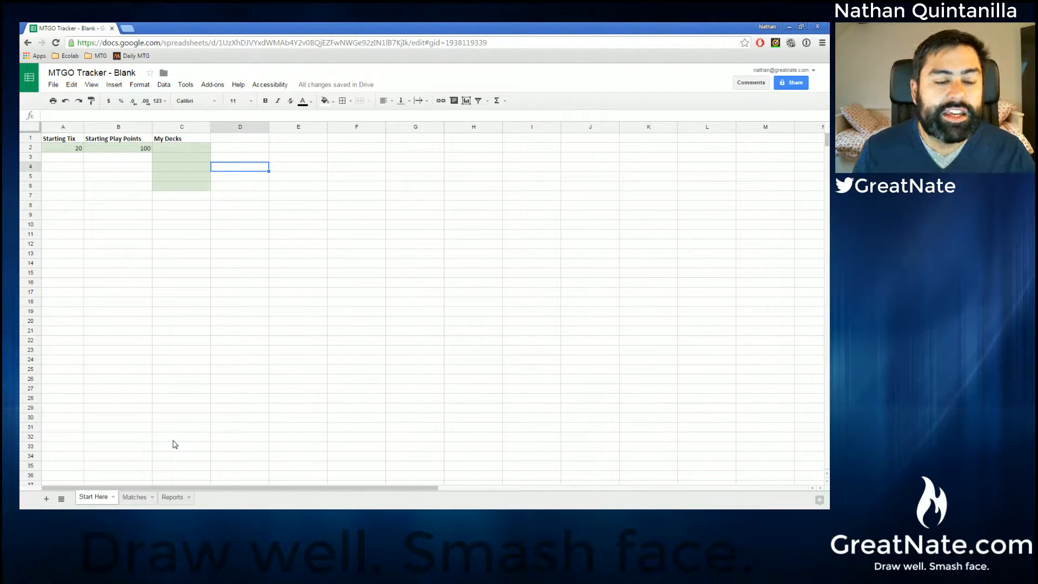
- Enter a trial Tix Cost of 100 in row 3 of the Matches sheet and check its effect on the Value column
{"action": "left_click", "coordinate": [132, 499]}
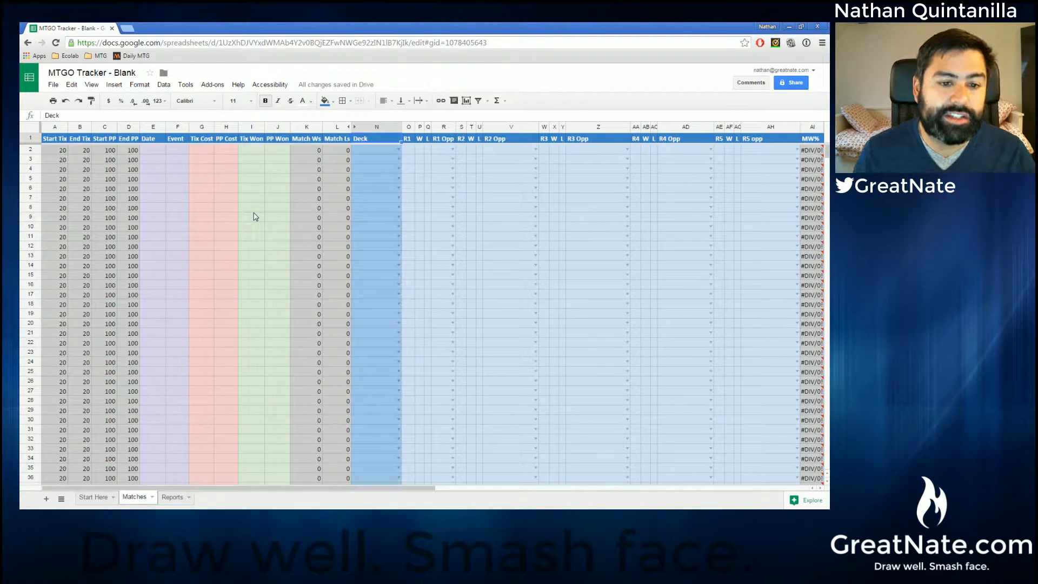
{"action": "left_click", "coordinate": [208, 161]}
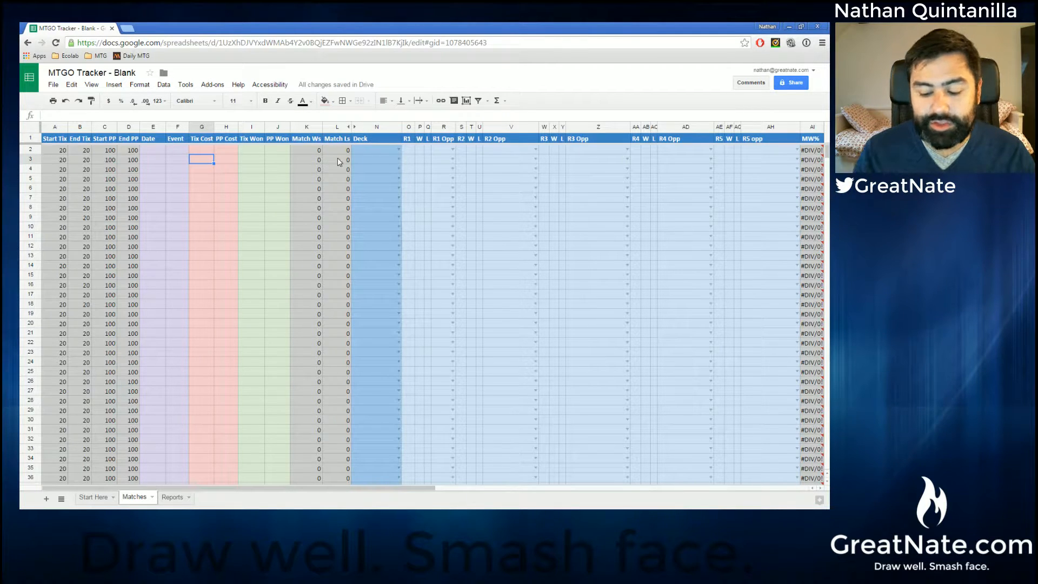
{"action": "type", "text": "100"}
{"action": "key", "text": "Return"}
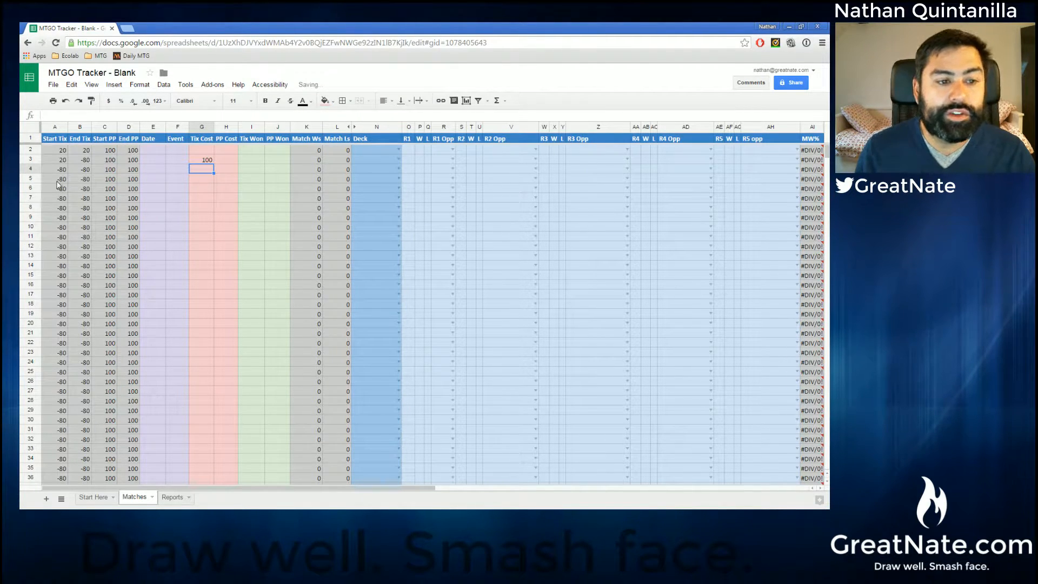
{"action": "left_click_drag", "start_coordinate": [418, 490], "coordinate": [628, 491]}
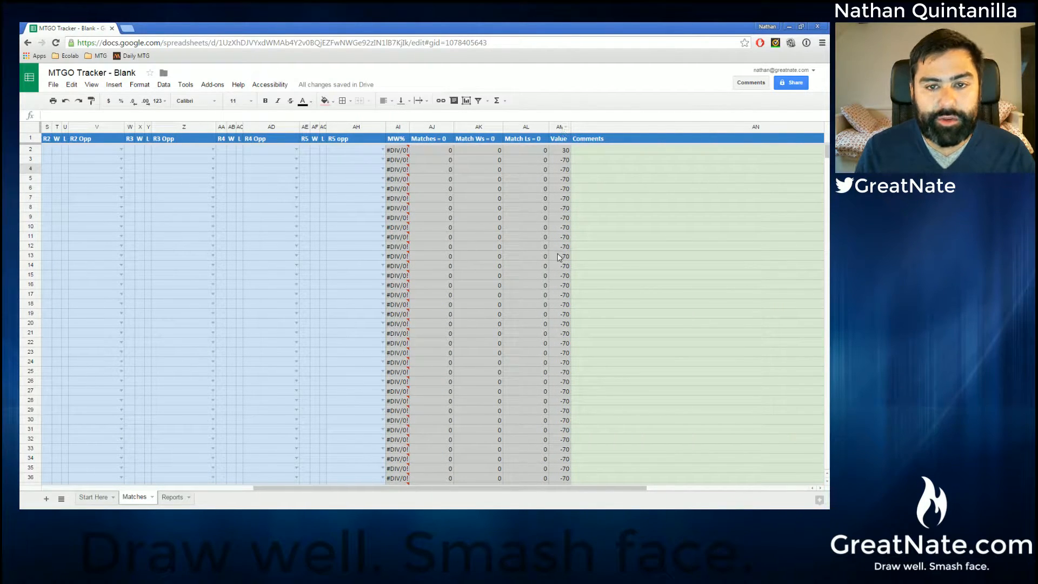
{"action": "left_click", "coordinate": [594, 160]}
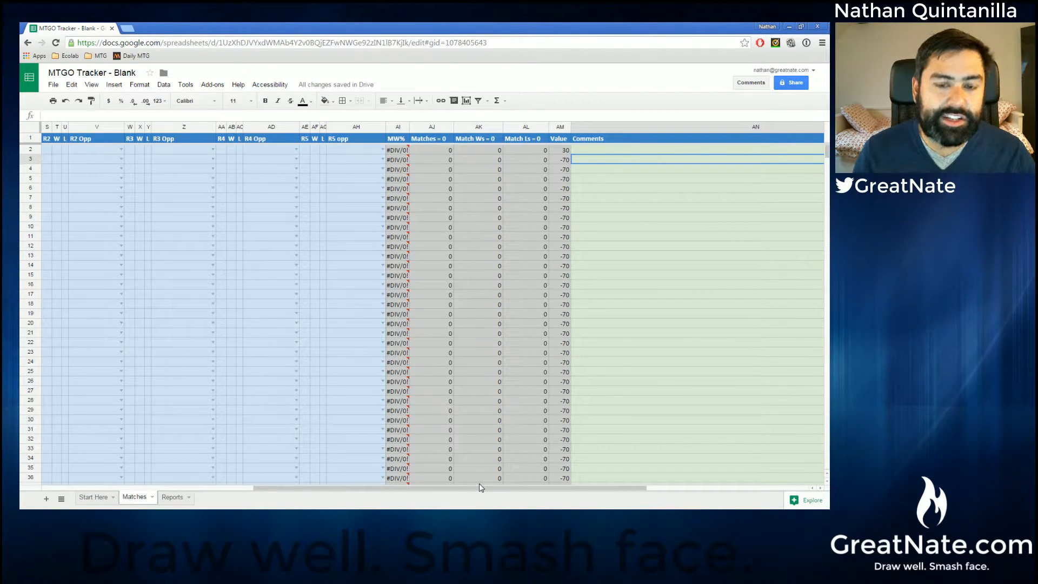
{"action": "left_click_drag", "start_coordinate": [451, 487], "coordinate": [264, 491]}
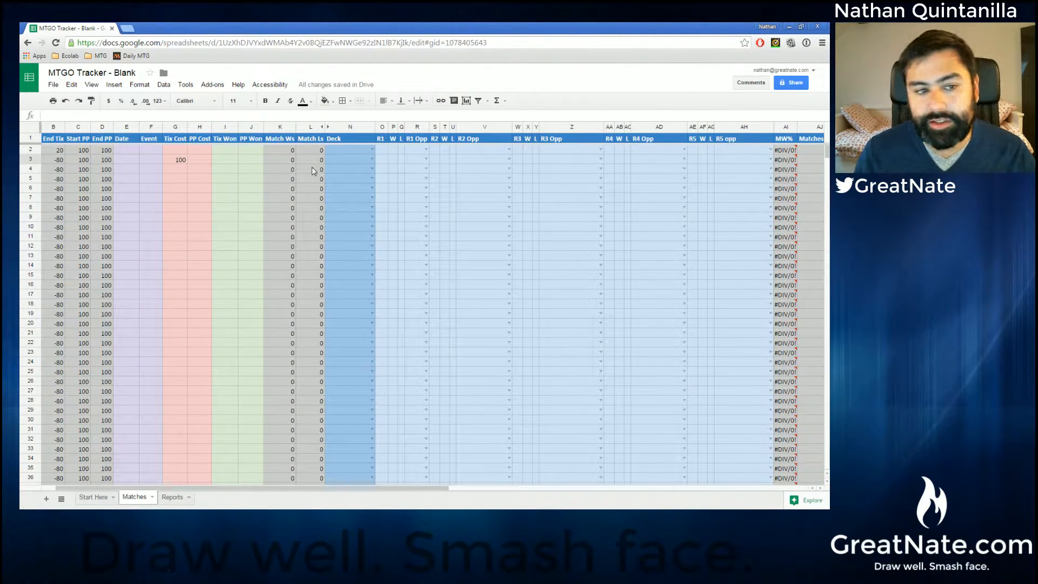
- Clear the trial Tix Cost entry from row 3 of the Matches sheet
{"action": "left_click", "coordinate": [175, 157]}
{"action": "type", "text": "0"}
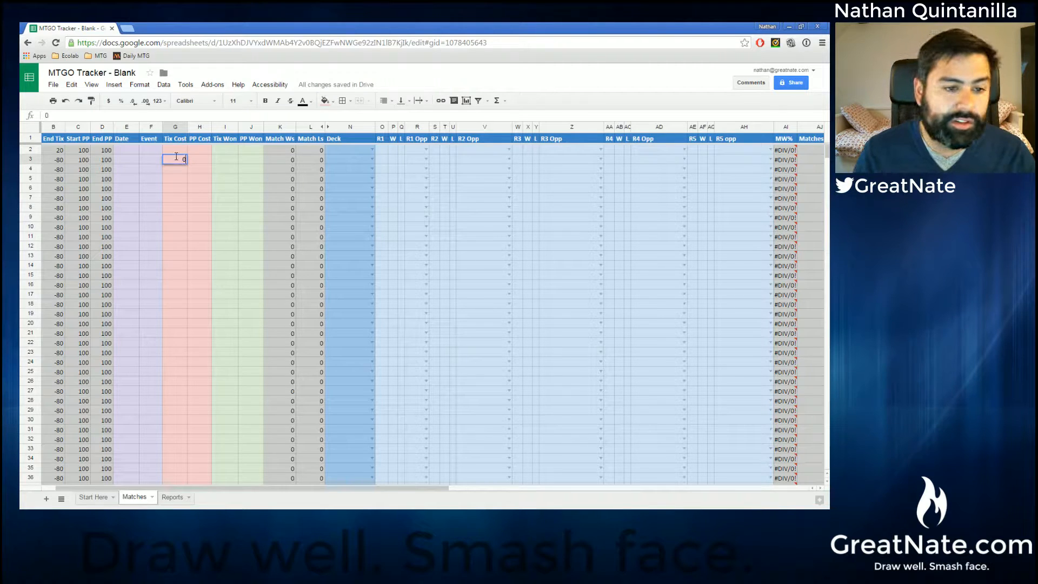
{"action": "key", "text": "Return"}
{"action": "key", "text": "Up"}
{"action": "key", "text": "Delete"}
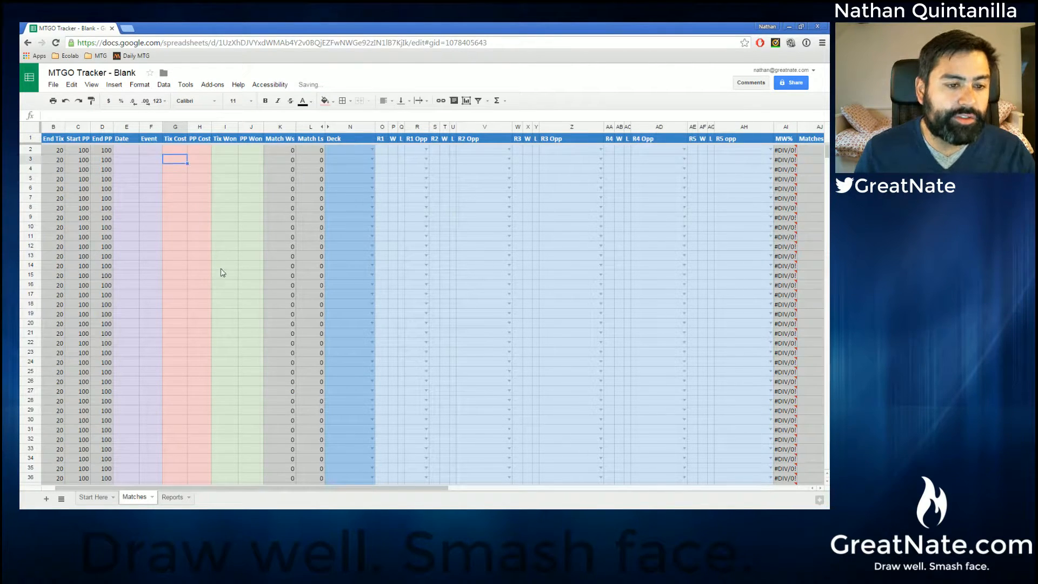
- List RG Tron and Blue Moon under My Decks on the Start Here sheet
{"action": "left_click", "coordinate": [93, 497]}
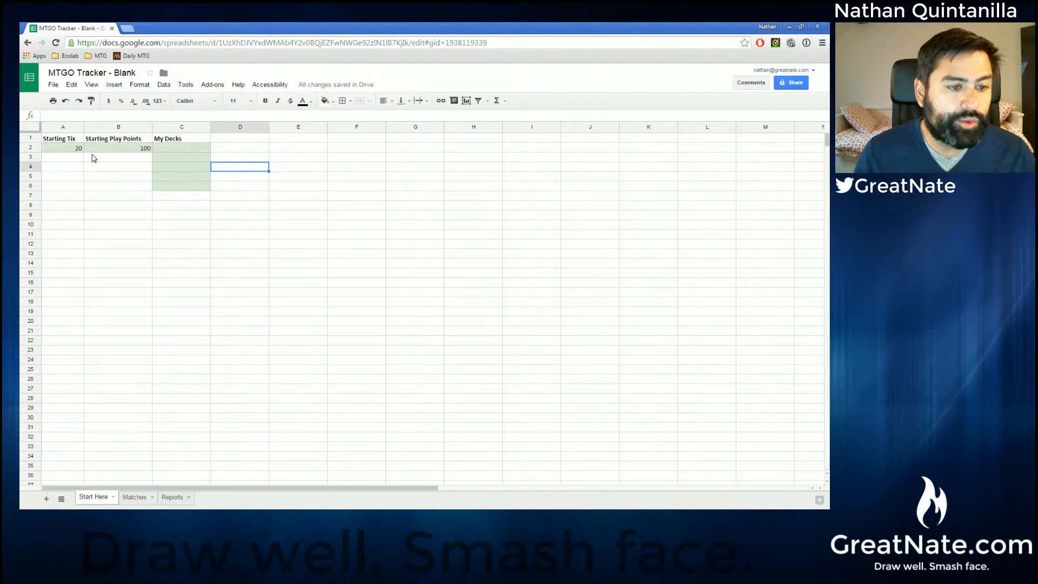
{"action": "left_click", "coordinate": [170, 147]}
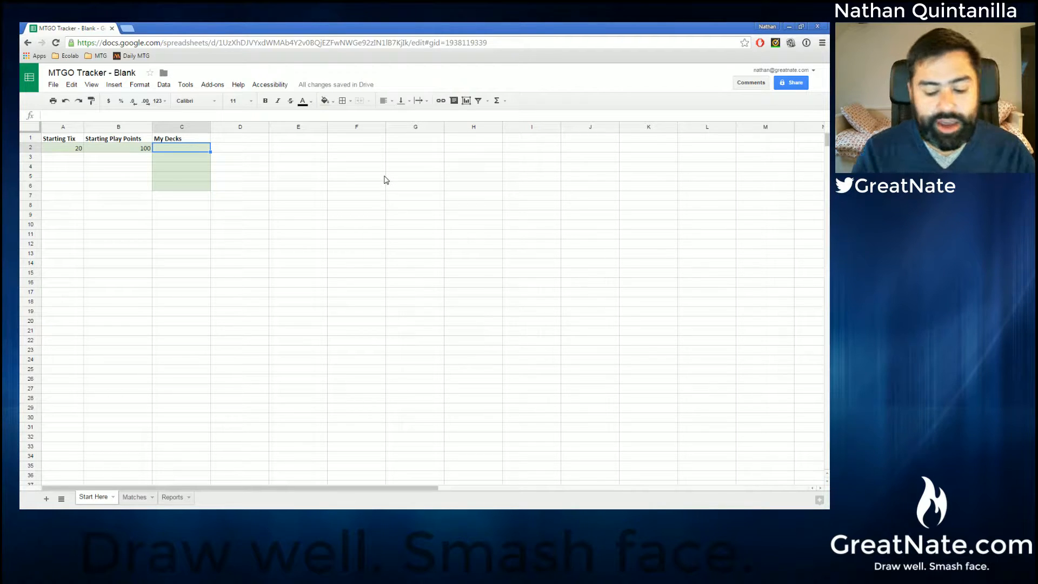
{"action": "type", "text": "RG T"}
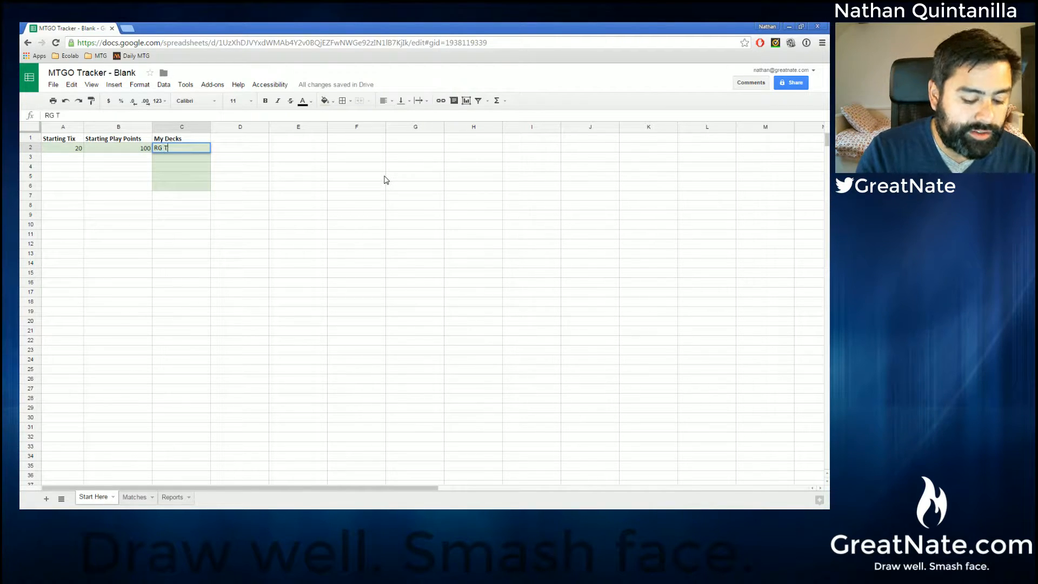
{"action": "type", "text": "ron"}
{"action": "key", "text": "Return"}
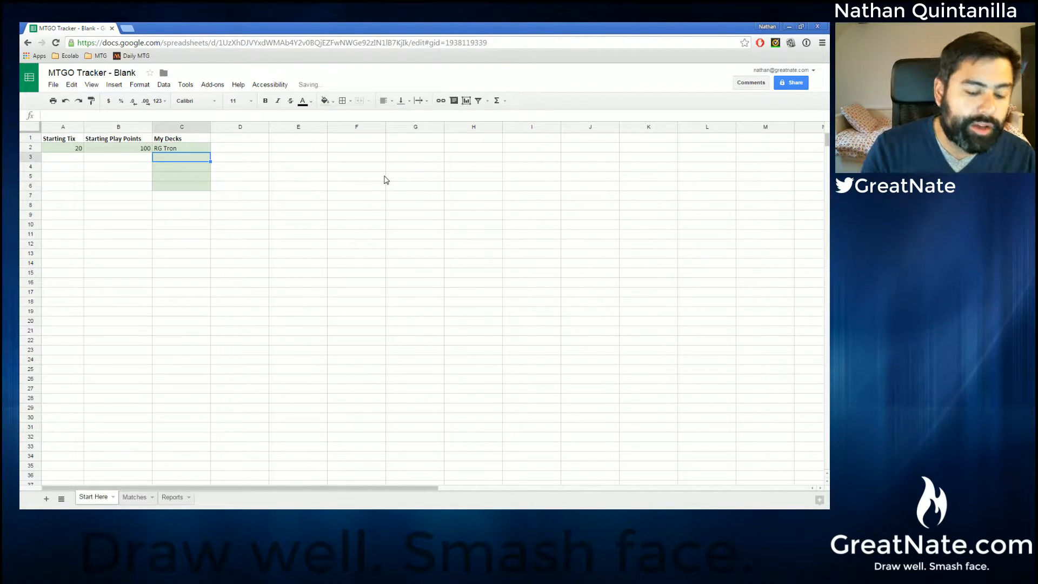
{"action": "type", "text": "Blue Moon"}
{"action": "key", "text": "Return"}
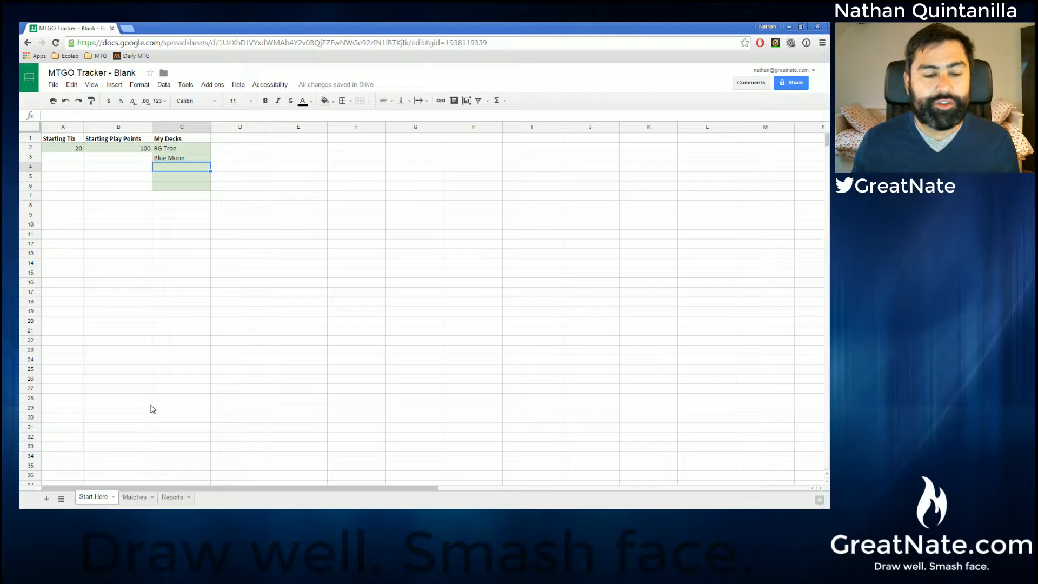
- Record the date 2/7/2016 and the event League in row 2 of the Matches sheet
{"action": "left_click", "coordinate": [135, 497]}
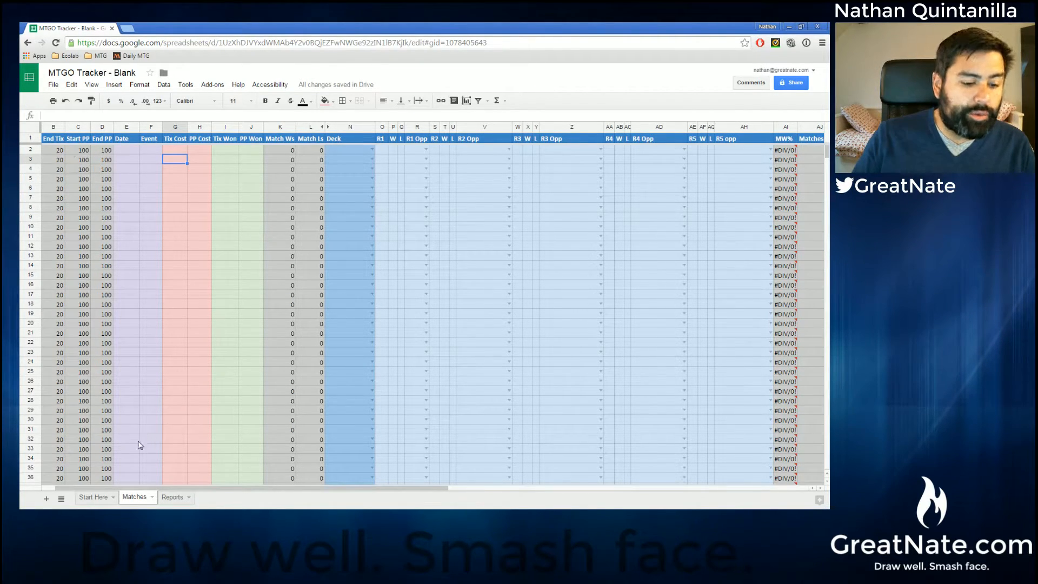
{"action": "left_click_drag", "start_coordinate": [129, 489], "coordinate": [120, 489]}
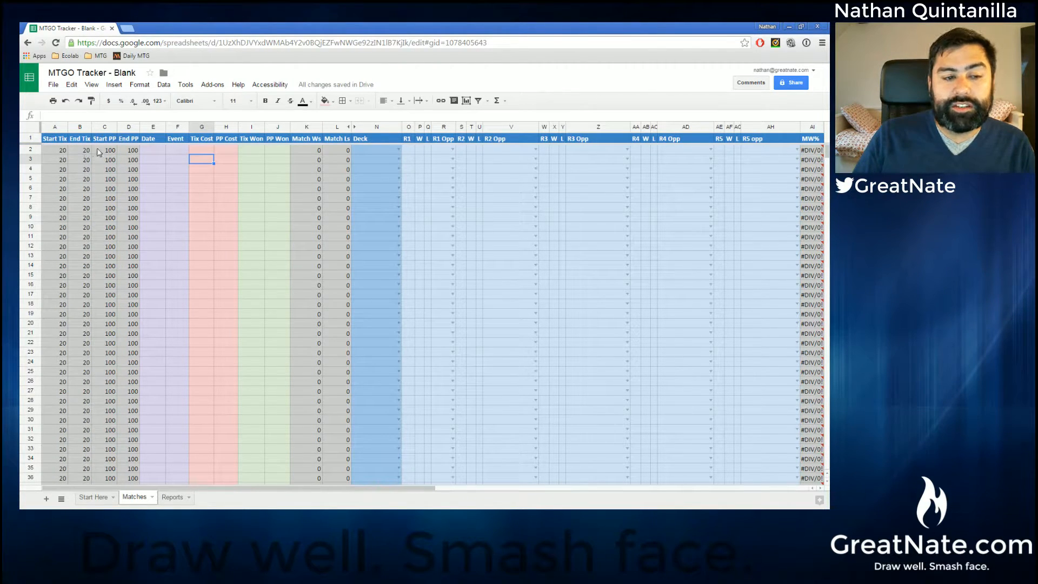
{"action": "left_click", "coordinate": [147, 151]}
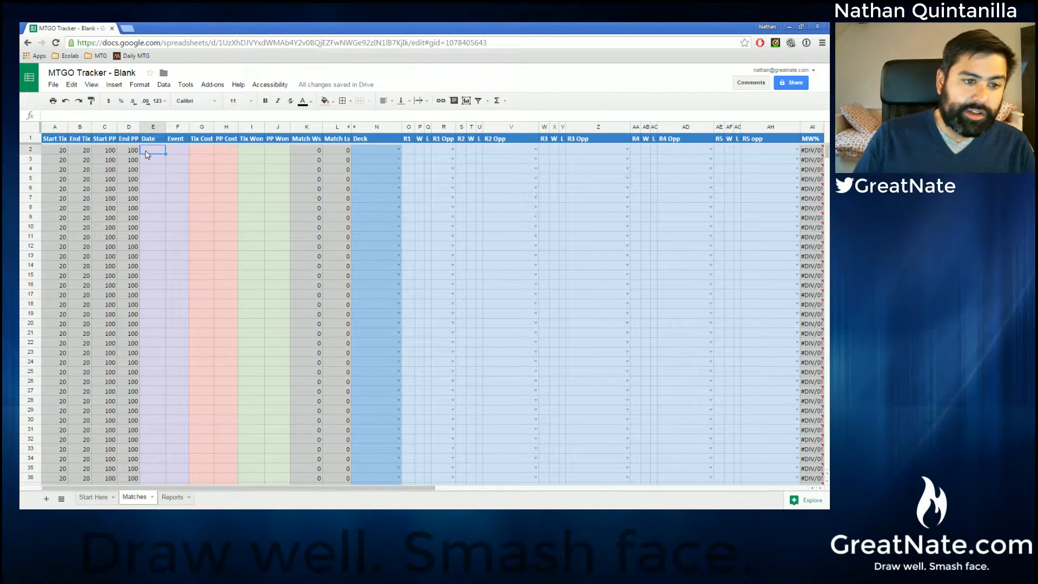
{"action": "type", "text": "2/"}
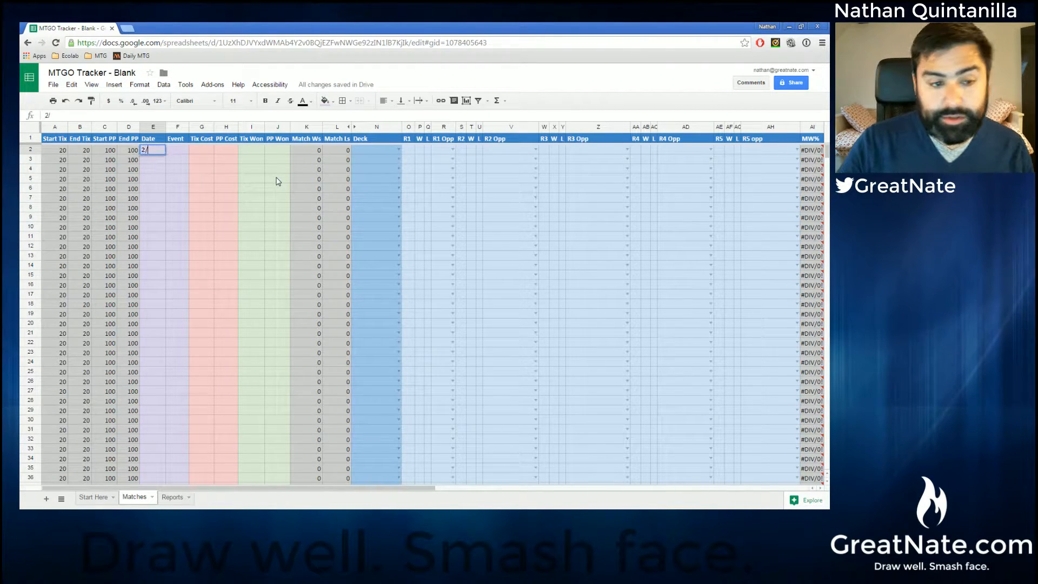
{"action": "type", "text": "7/2017"}
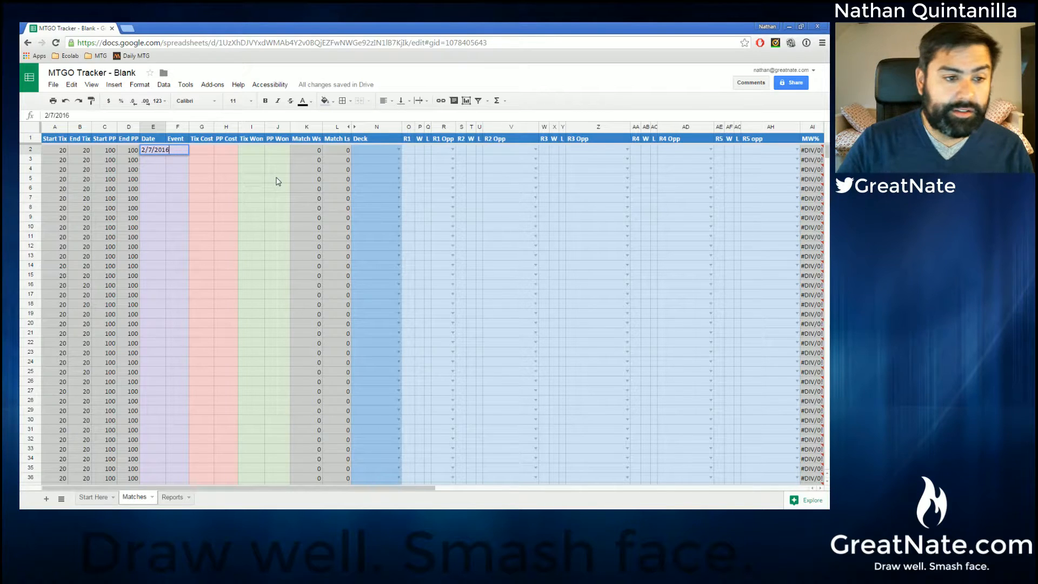
{"action": "left_click", "coordinate": [226, 169]}
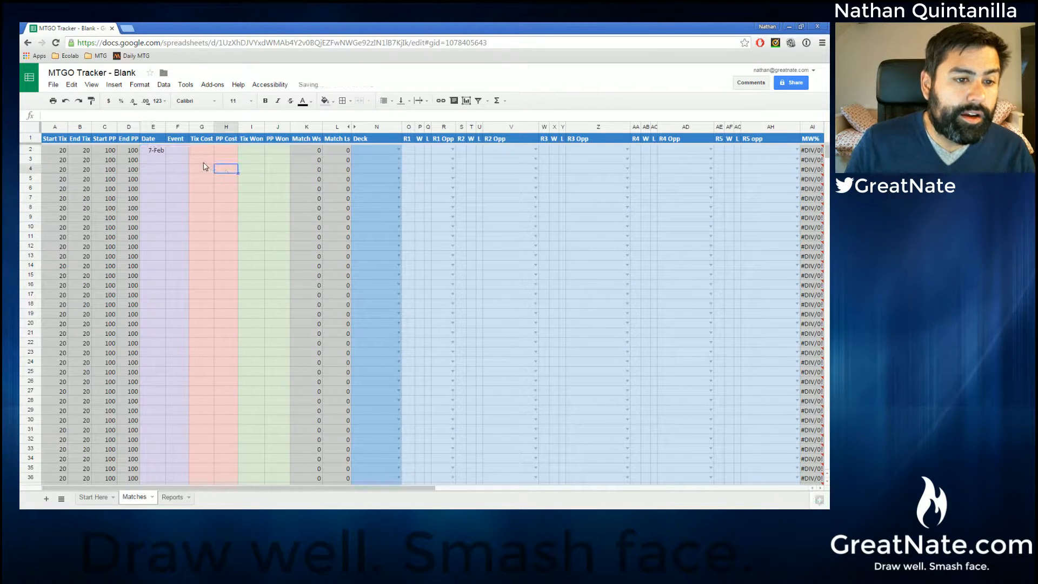
{"action": "left_click", "coordinate": [175, 153]}
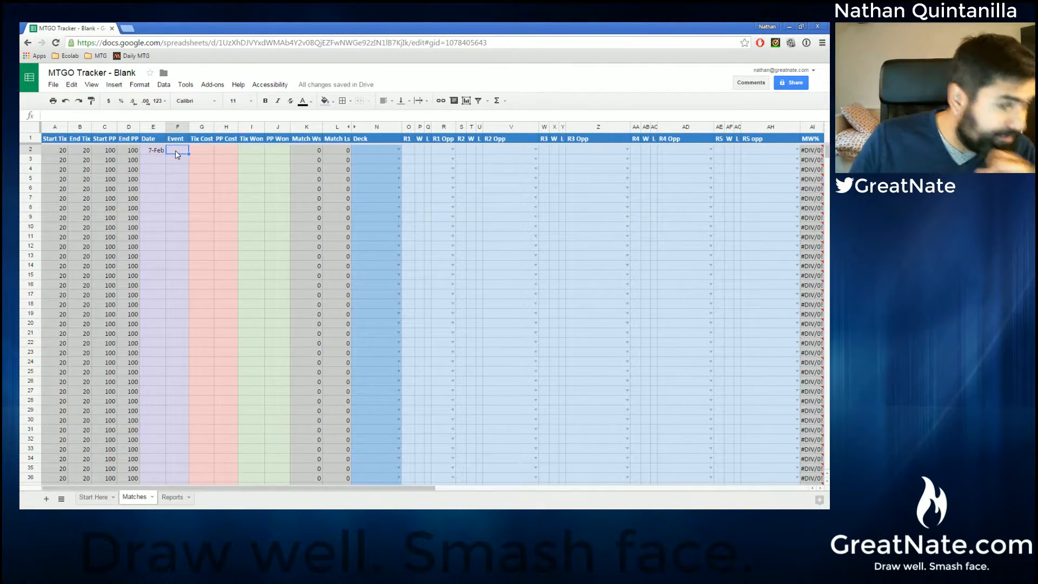
{"action": "type", "text": "League"}
{"action": "key", "text": "Tab"}
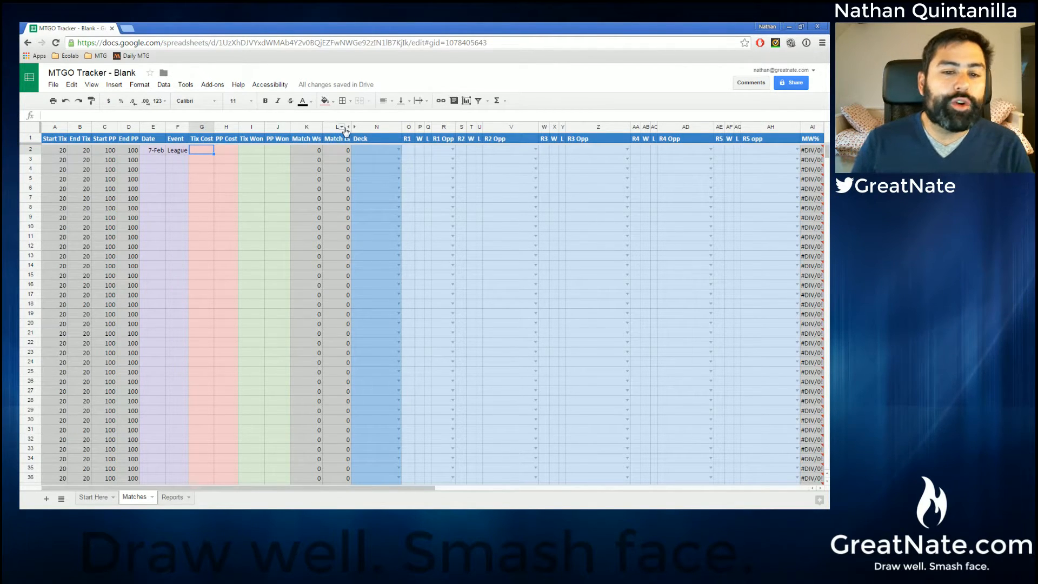
{"action": "left_click_drag", "start_coordinate": [350, 128], "coordinate": [351, 129]}
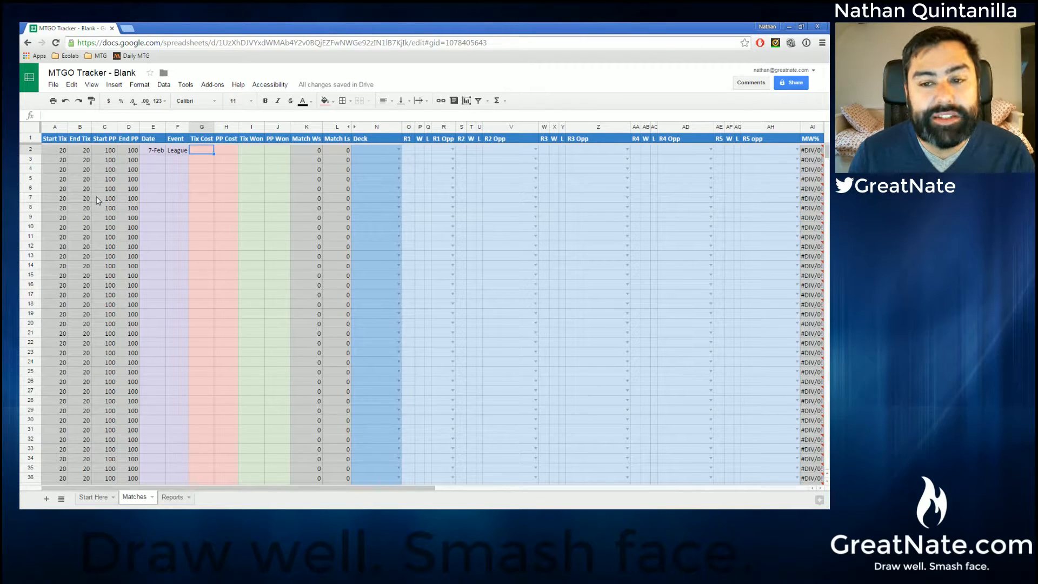
{"action": "left_click", "coordinate": [293, 151]}
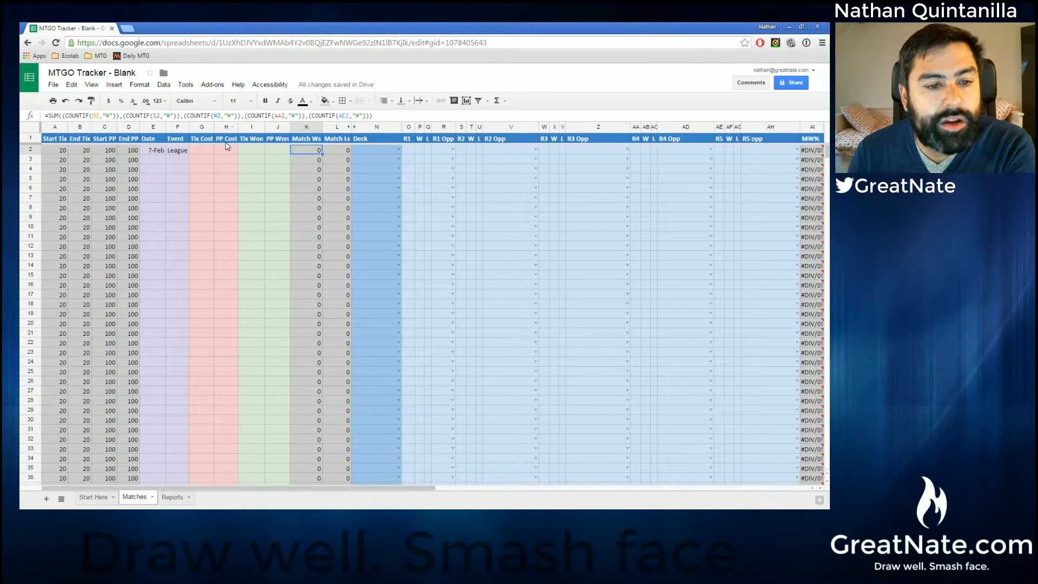
- Set the Tix Cost of the League entry in row 2 to 0
{"action": "left_click", "coordinate": [192, 149]}
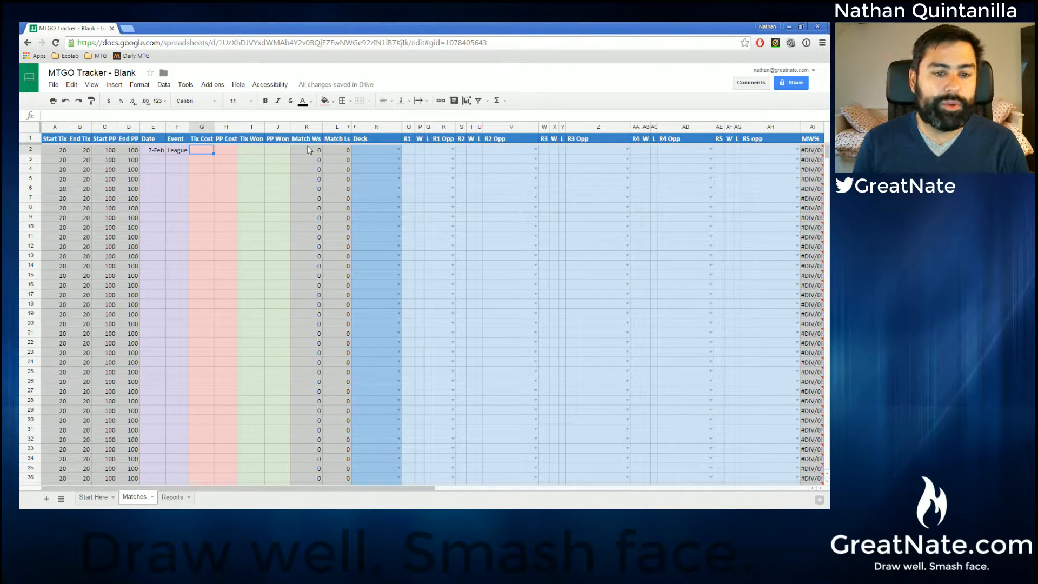
{"action": "type", "text": "0"}
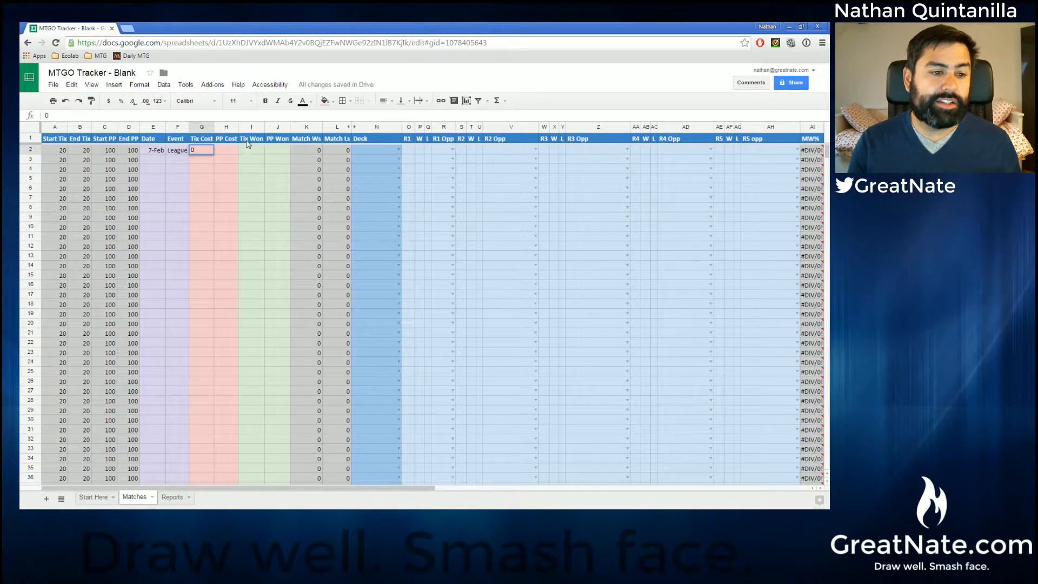
{"action": "key", "text": "Tab"}
{"action": "left_click", "coordinate": [211, 152]}
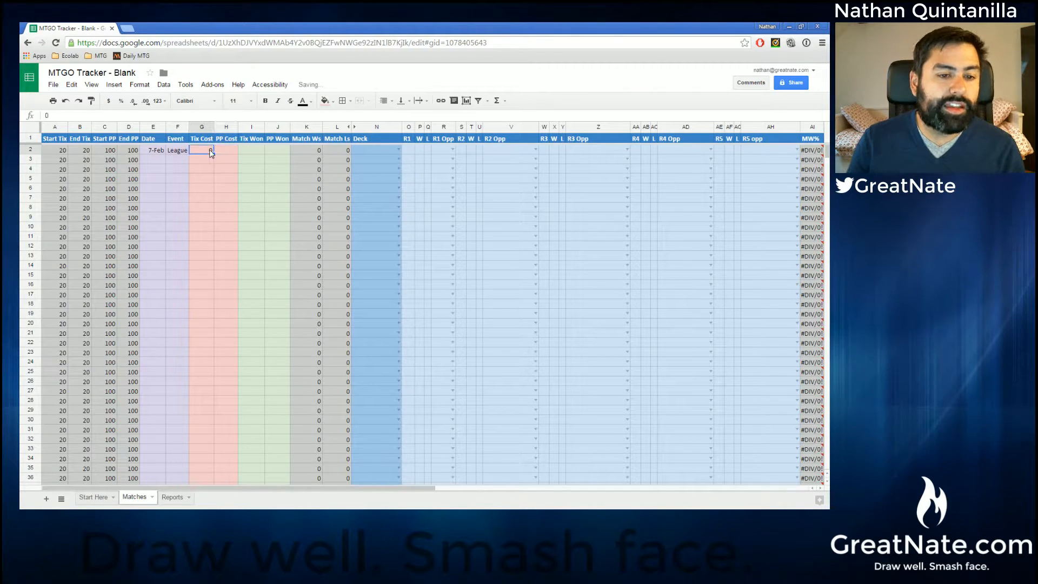
- Try a Tix Cost of 8 and a Tix Won of 3 in row 2, and undo both entries
{"action": "type", "text": "8"}
{"action": "key", "text": "Tab"}
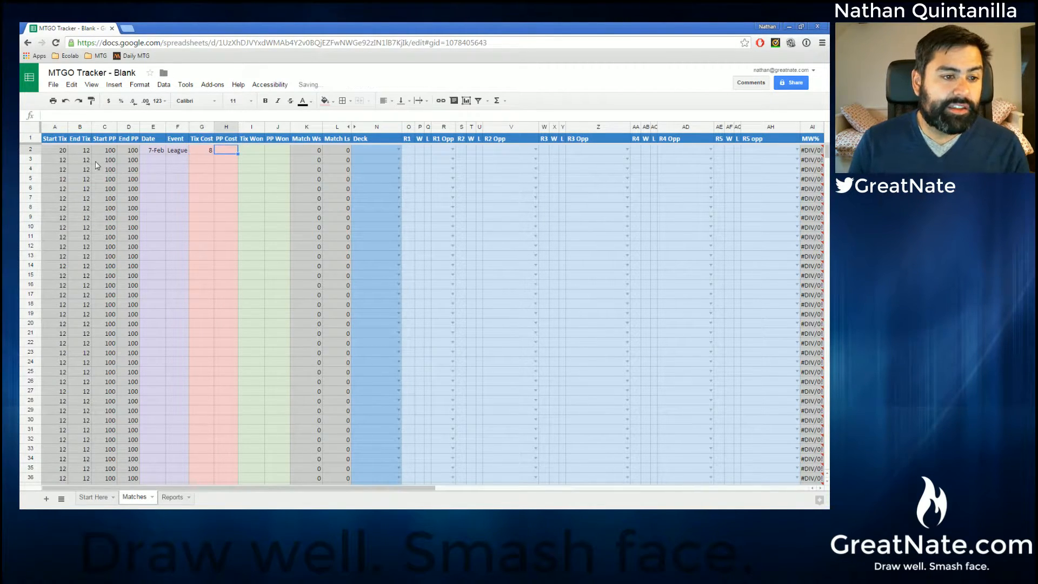
{"action": "left_click", "coordinate": [85, 151]}
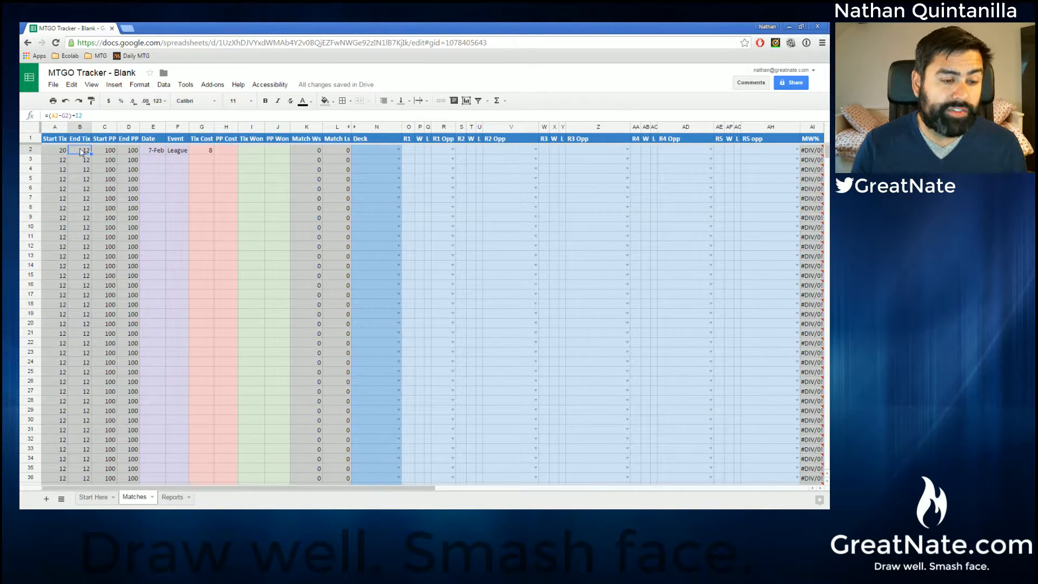
{"action": "left_click", "coordinate": [247, 152]}
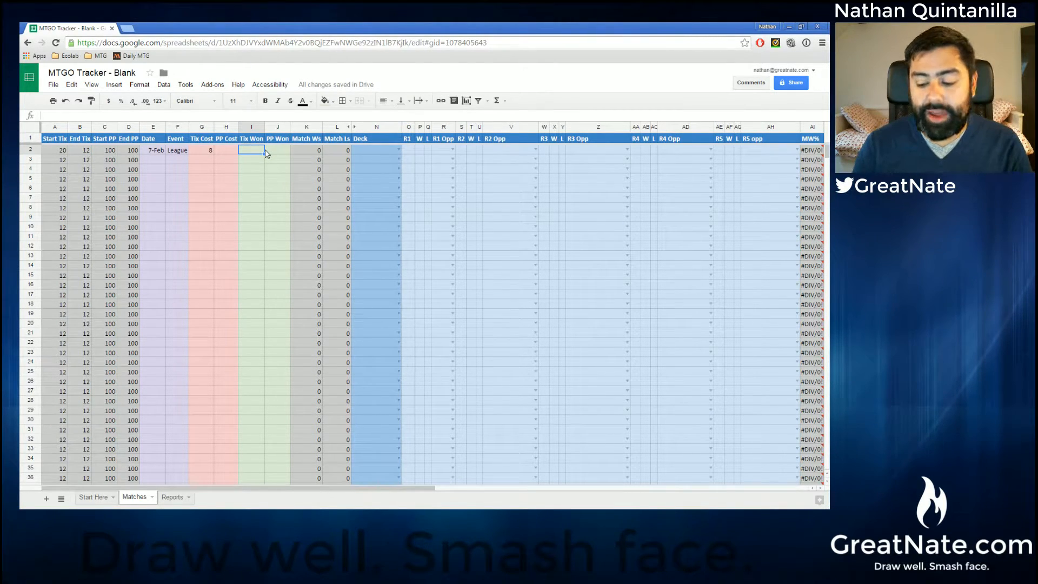
{"action": "type", "text": "3"}
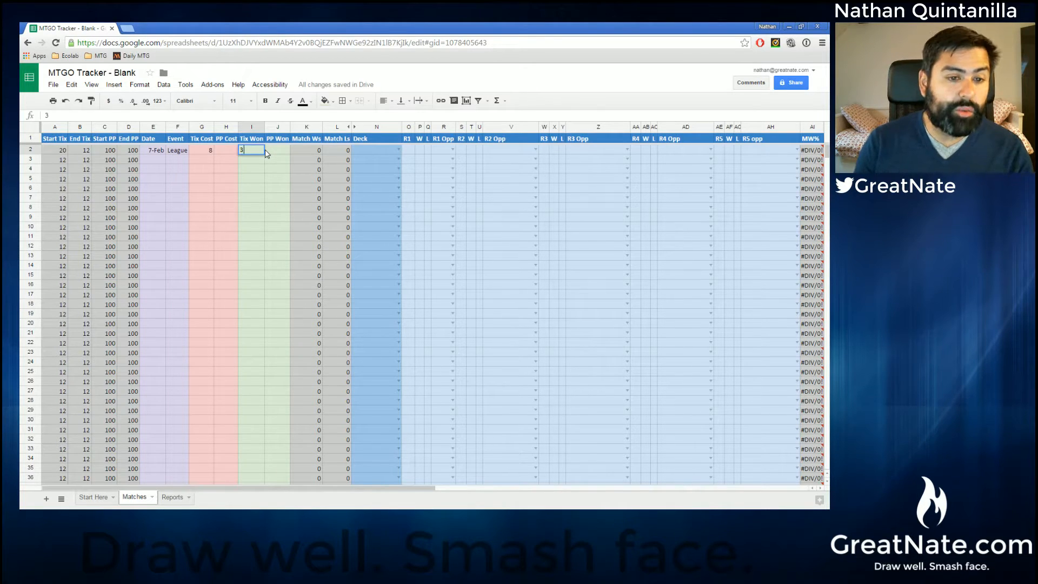
{"action": "key", "text": "Tab"}
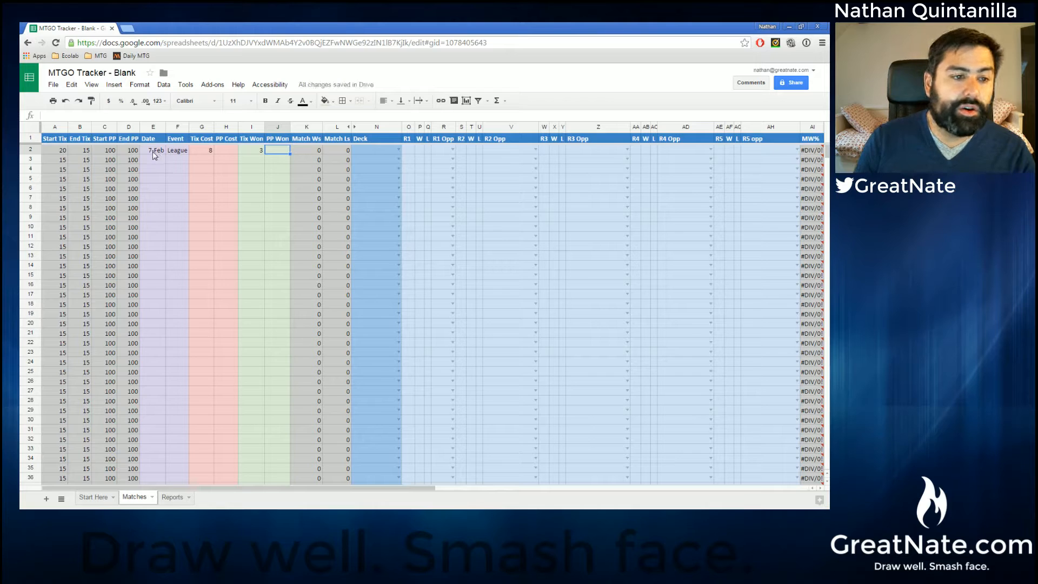
{"action": "key", "text": "ctrl+z"}
{"action": "key", "text": "ctrl+z"}
- Set the PP Cost to 80 and choose Blue Moon as the deck for the League entry in row 2
{"action": "left_click", "coordinate": [231, 153]}
{"action": "type", "text": "80"}
{"action": "key", "text": "Tab"}
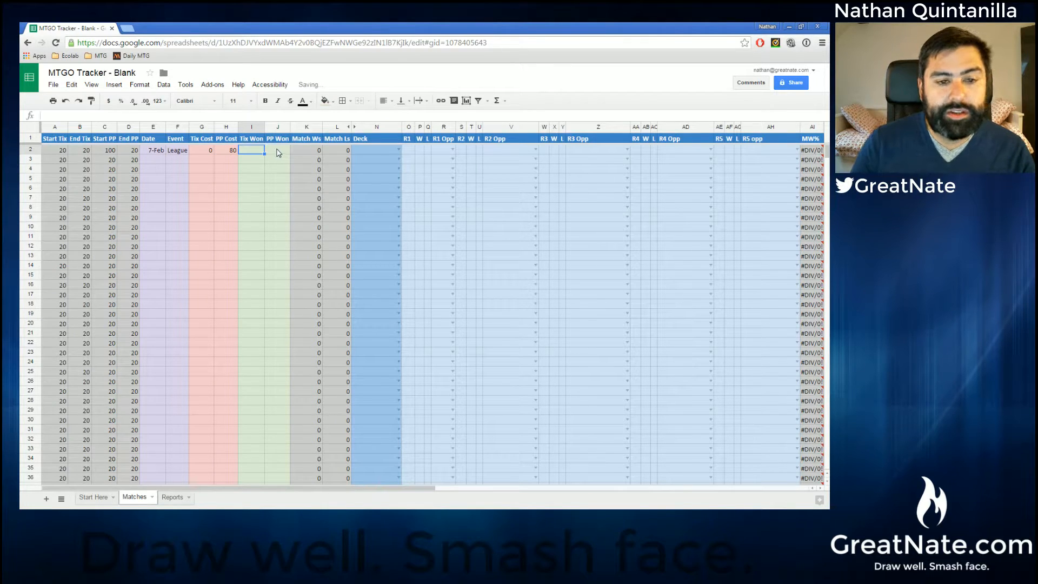
{"action": "left_click", "coordinate": [399, 150]}
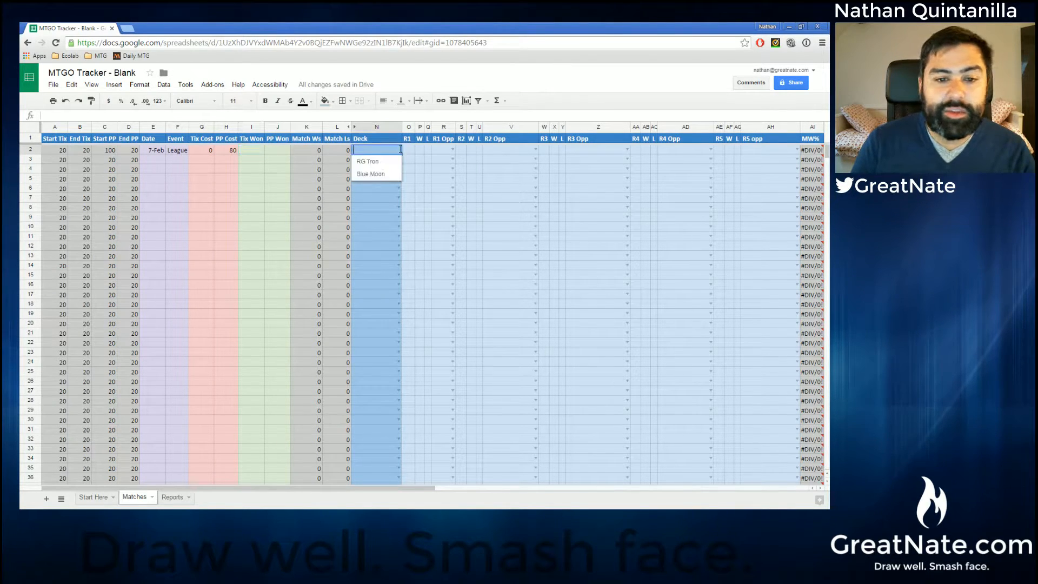
{"action": "left_click", "coordinate": [371, 174]}
{"action": "key", "text": "Tab"}
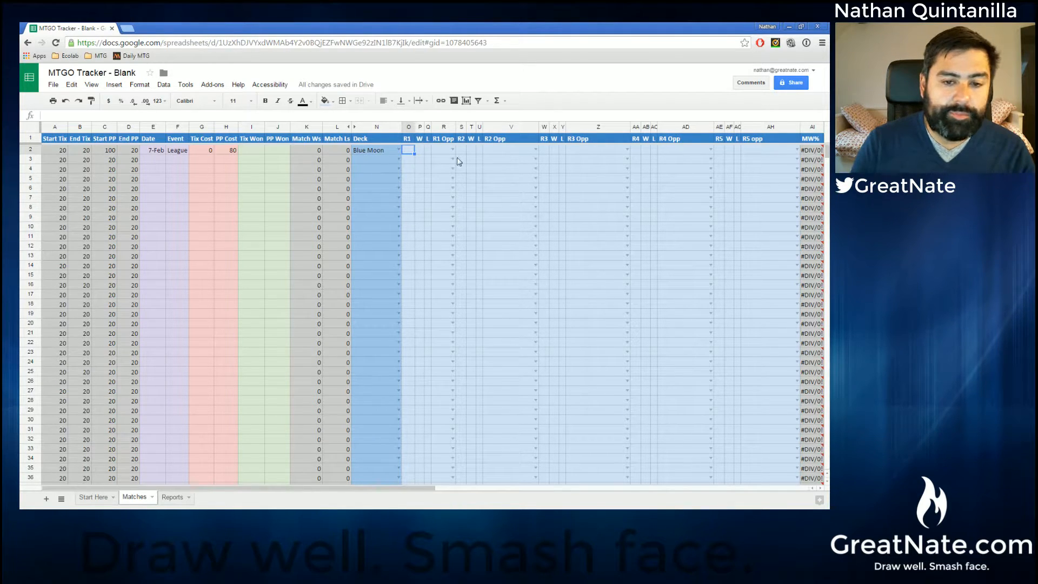
- Record round 1 of the League entry as W with 2 game wins and 0 losses
{"action": "type", "text": "W"}
{"action": "left_click", "coordinate": [420, 151]}
{"action": "type", "text": "2"}
{"action": "key", "text": "Tab"}
{"action": "type", "text": "0"}
{"action": "key", "text": "Tab"}
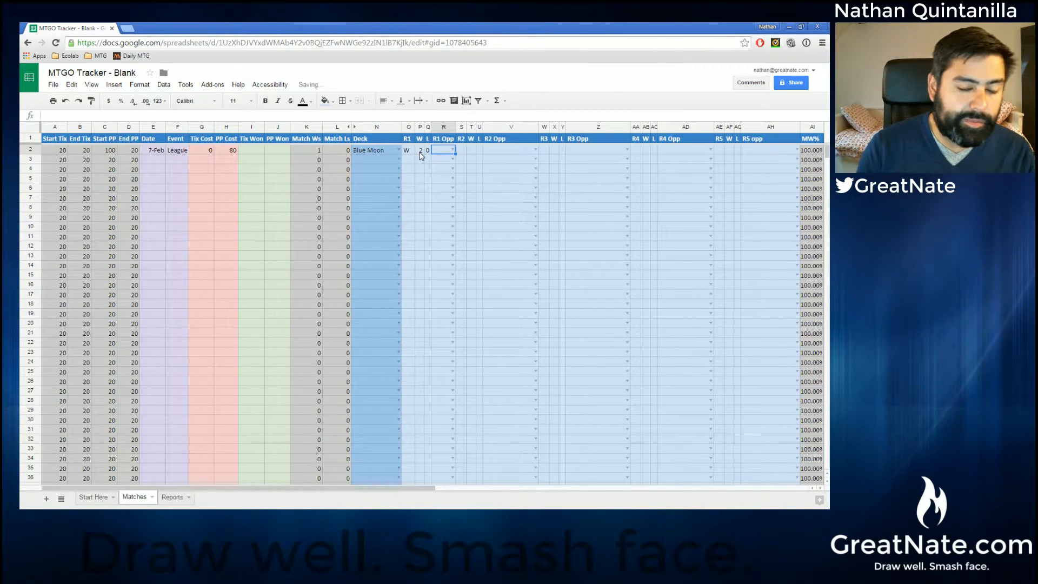
{"action": "left_click", "coordinate": [453, 150]}
{"action": "scroll", "coordinate": [474, 263], "scroll_direction": "down", "scroll_amount": 5}
{"action": "scroll", "coordinate": [475, 259], "scroll_direction": "up", "scroll_amount": 6}
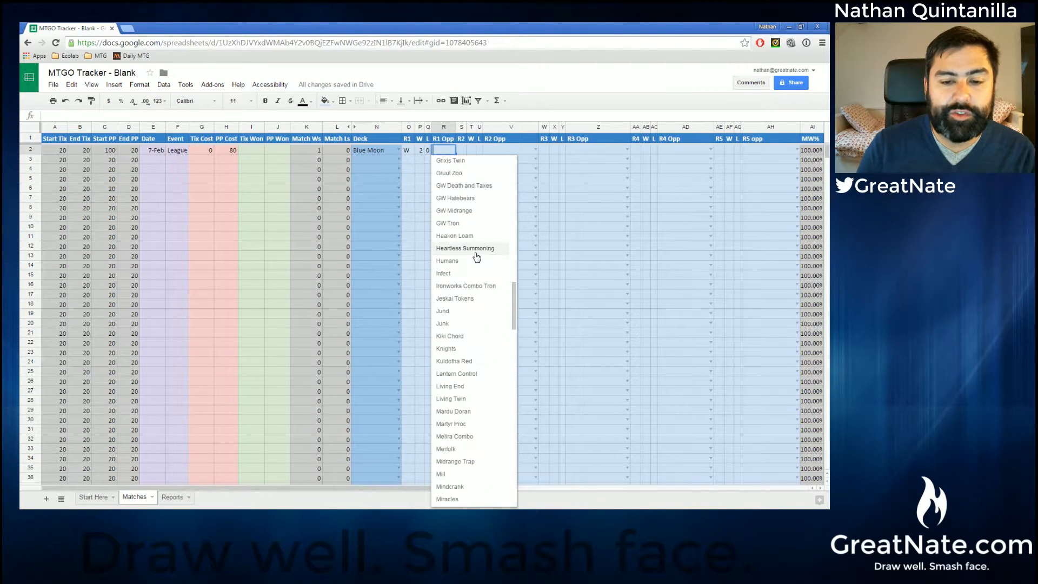
{"action": "left_click", "coordinate": [502, 78]}
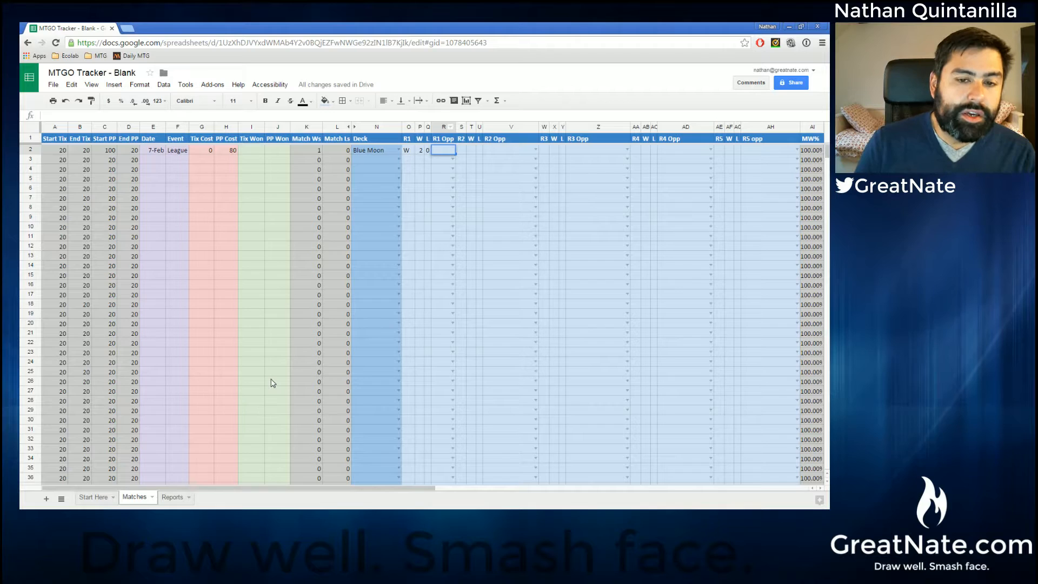
- Insert a row above Ninja Bear in the Matchup list on the Reports sheet and name the matchup New Deck
{"action": "left_click", "coordinate": [177, 501]}
{"action": "scroll", "coordinate": [335, 307], "scroll_direction": "down", "scroll_amount": 4}
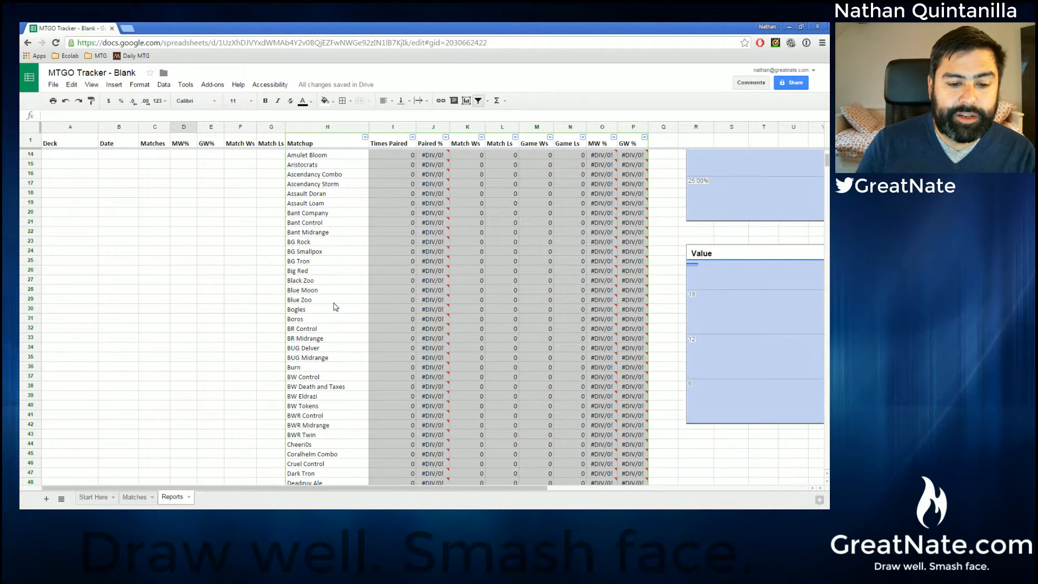
{"action": "scroll", "coordinate": [335, 306], "scroll_direction": "down", "scroll_amount": 20}
{"action": "scroll", "coordinate": [332, 305], "scroll_direction": "down", "scroll_amount": 6}
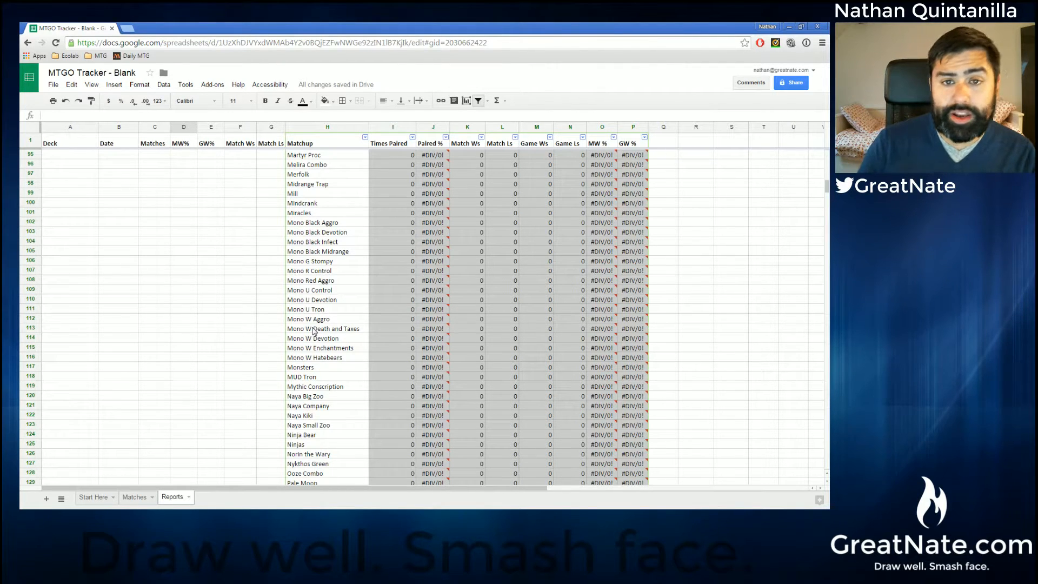
{"action": "scroll", "coordinate": [312, 331], "scroll_direction": "down", "scroll_amount": 1}
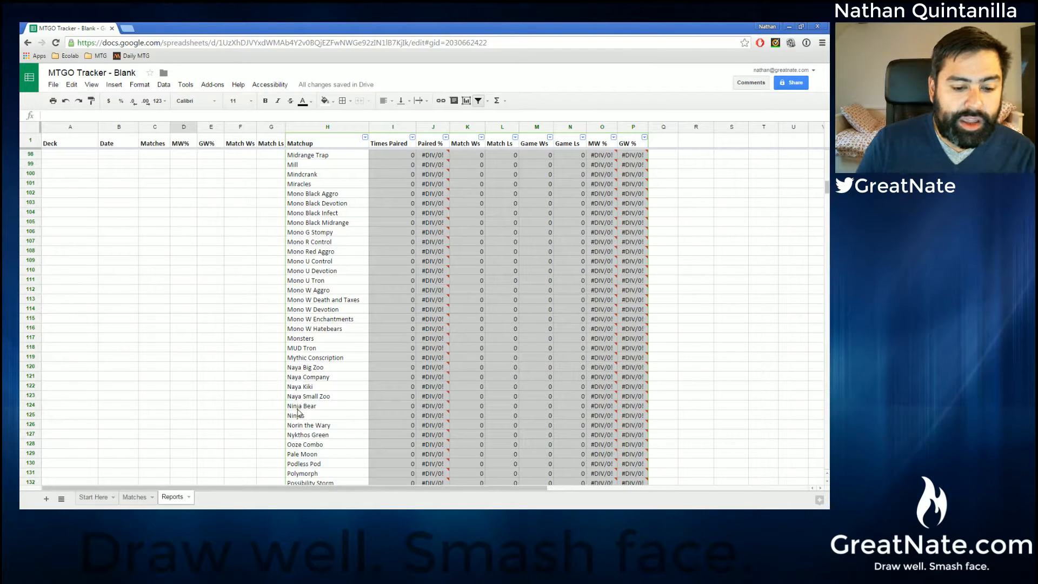
{"action": "left_click", "coordinate": [31, 405]}
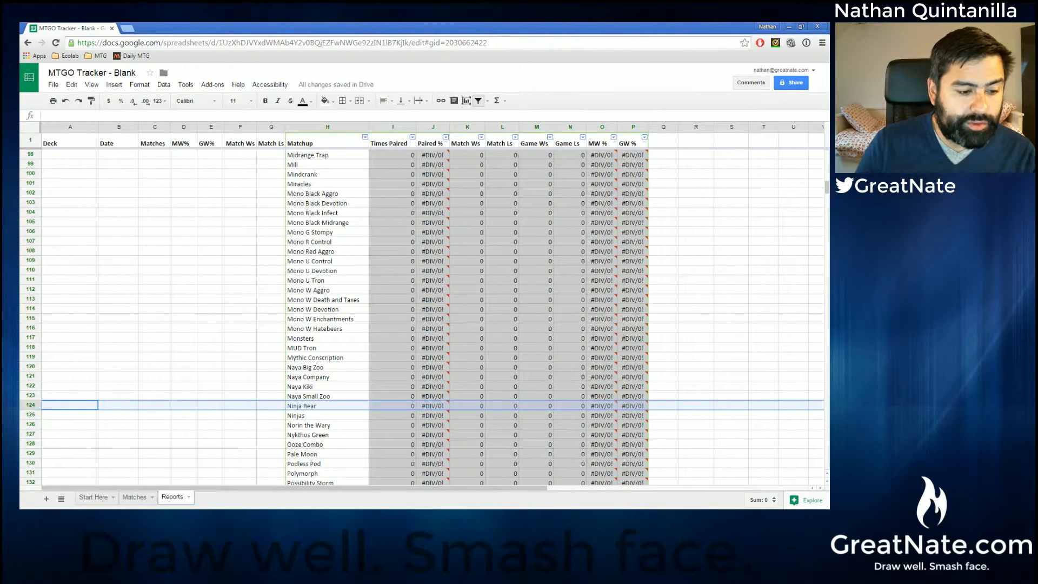
{"action": "right_click", "coordinate": [32, 407]}
{"action": "left_click", "coordinate": [88, 268]}
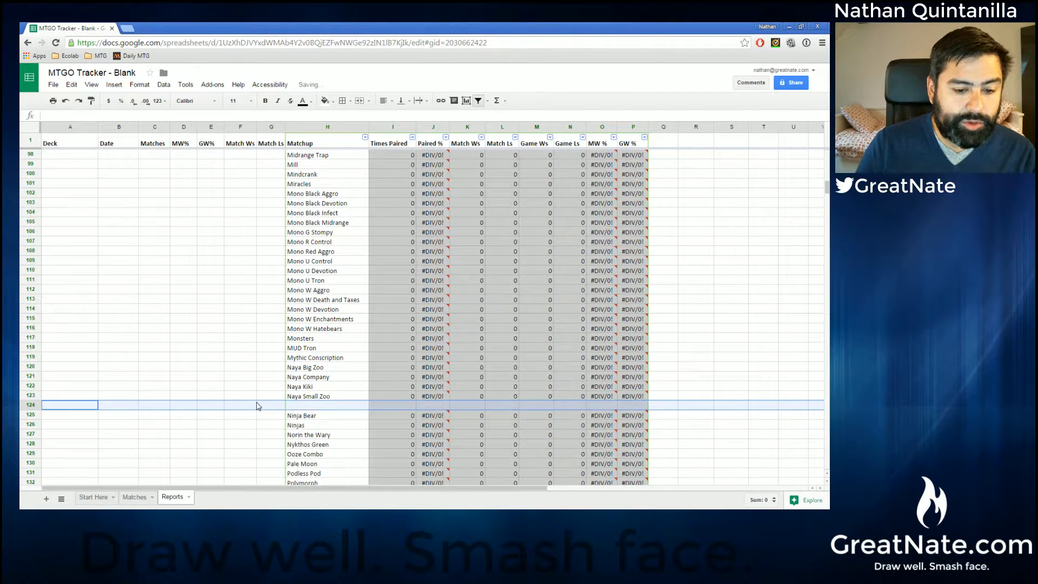
{"action": "left_click", "coordinate": [294, 406]}
{"action": "type", "text": "New Deck"}
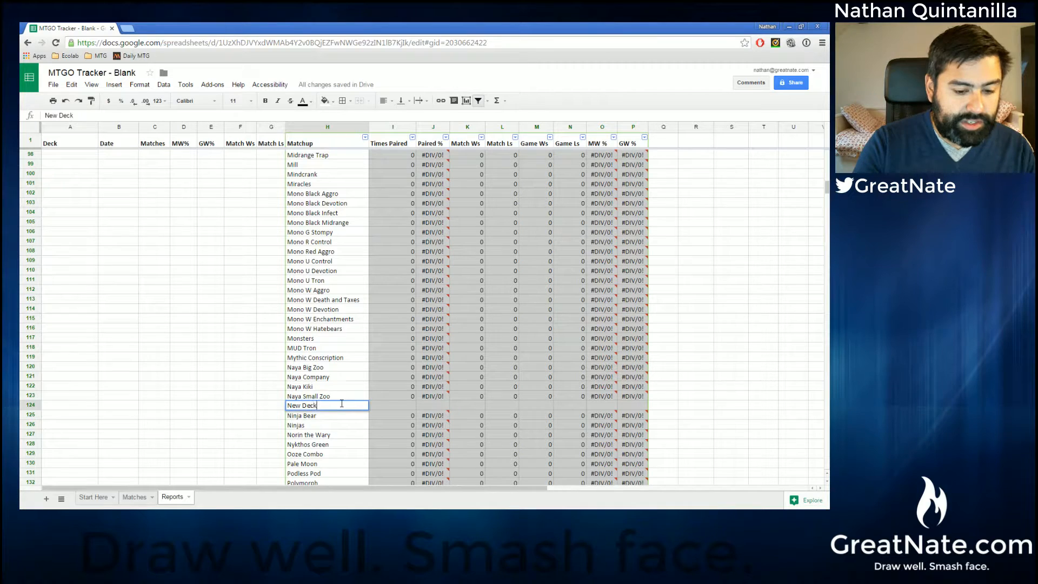
{"action": "key", "text": "Tab"}
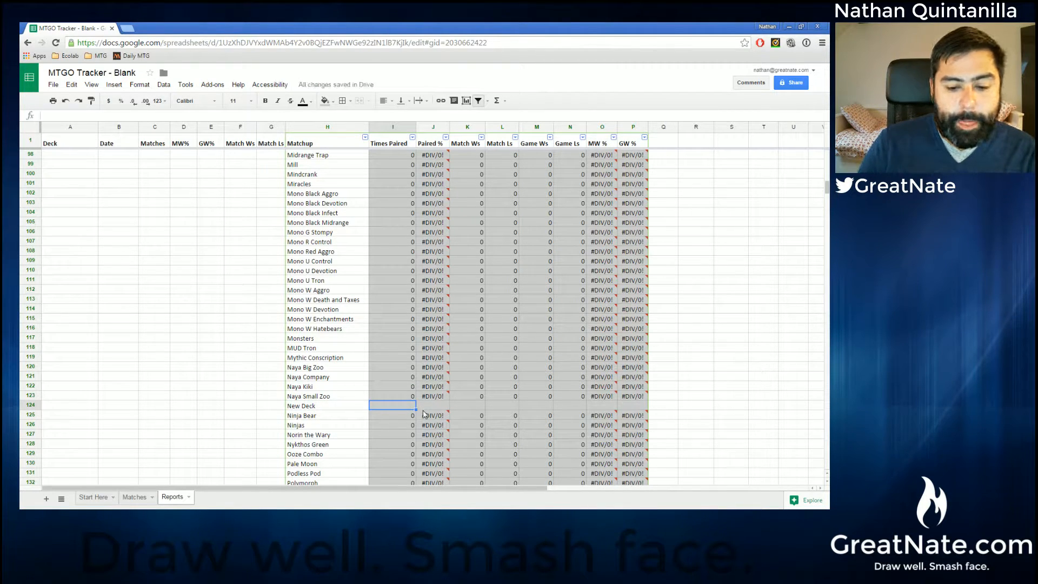
- Fill the Times Paired through GW % formulas from the Naya Small Zoo row down into the New Deck row
{"action": "left_click_drag", "start_coordinate": [400, 394], "coordinate": [629, 397]}
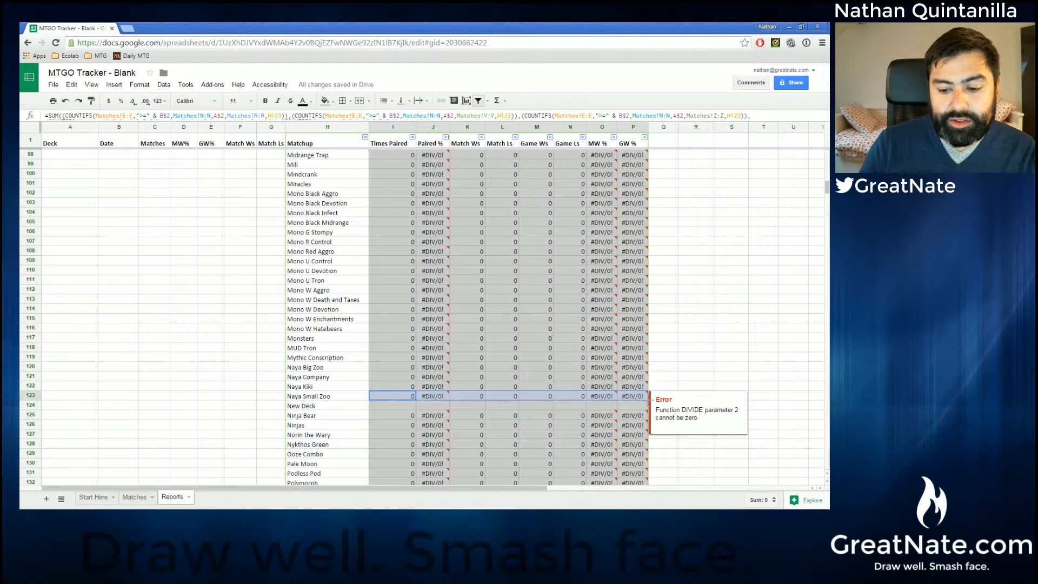
{"action": "left_click", "coordinate": [670, 378]}
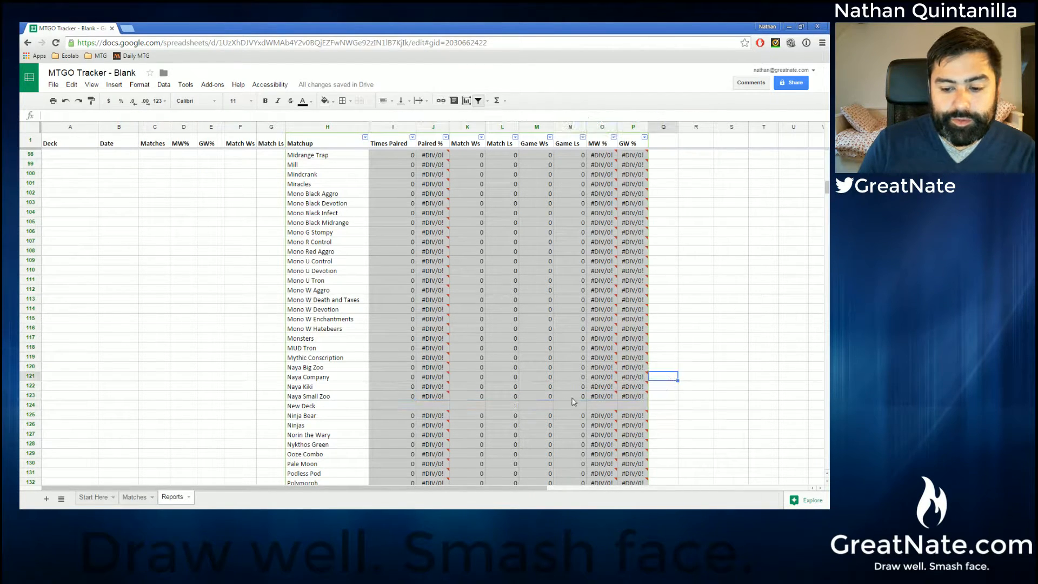
{"action": "left_click_drag", "start_coordinate": [401, 399], "coordinate": [629, 395]}
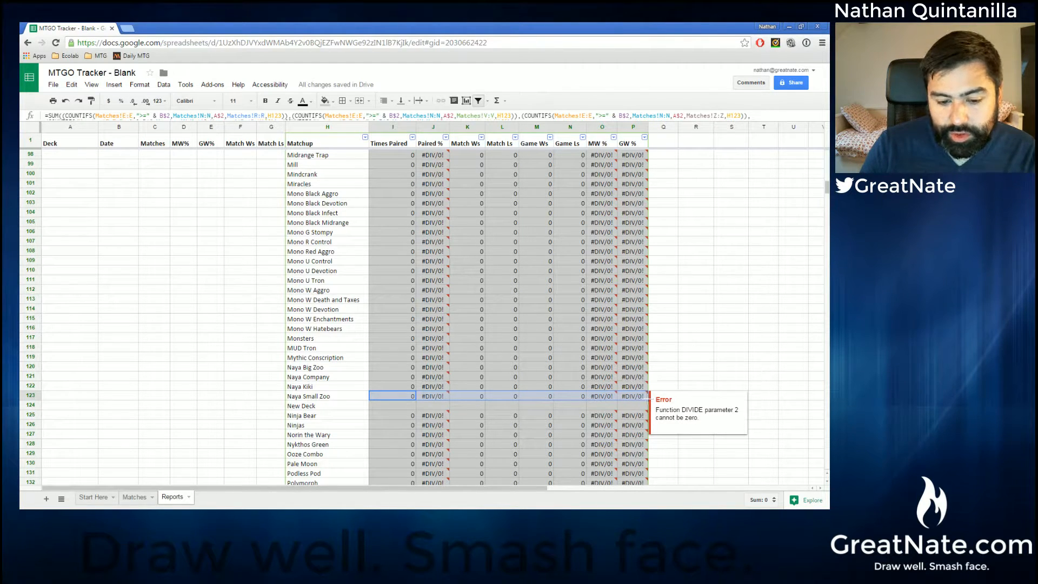
{"action": "left_click_drag", "start_coordinate": [643, 408], "coordinate": [642, 408]}
{"action": "left_click", "coordinate": [638, 397]}
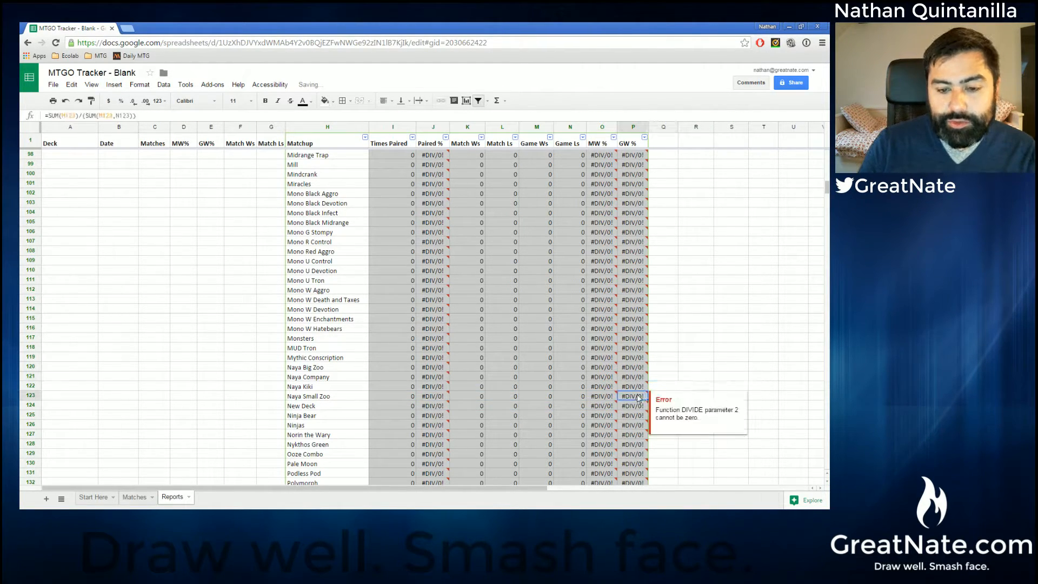
{"action": "key", "text": "Left"}
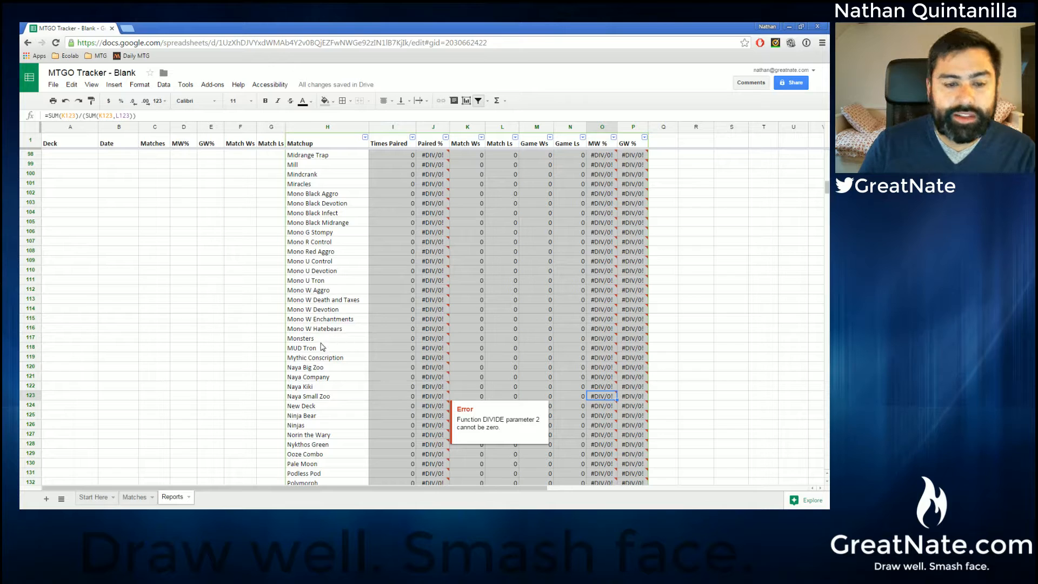
- Choose New Deck as the round 1 opponent for the League entry in row 2 of the Matches sheet
{"action": "left_click", "coordinate": [132, 497]}
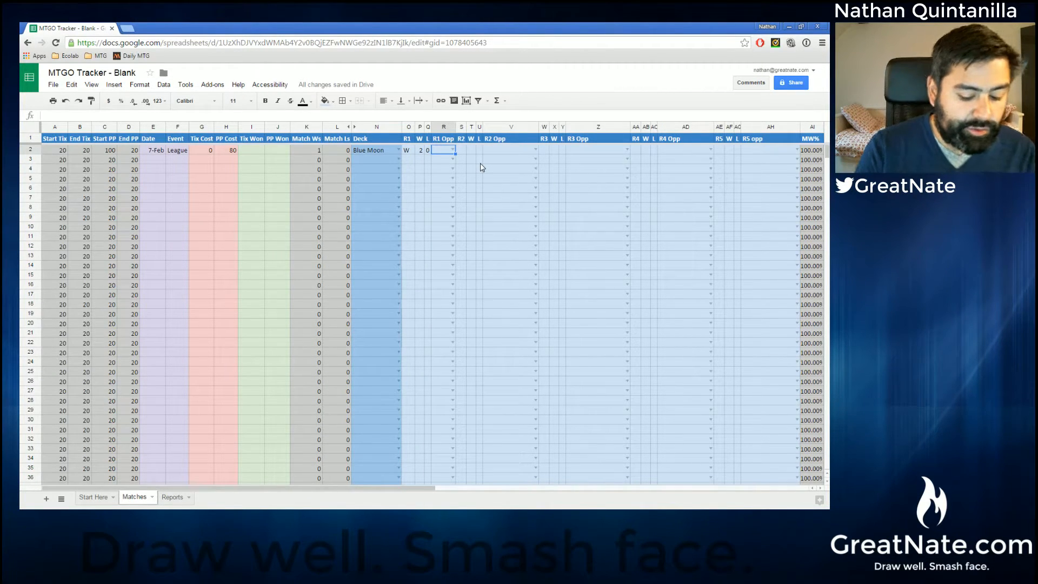
{"action": "type", "text": "Ne"}
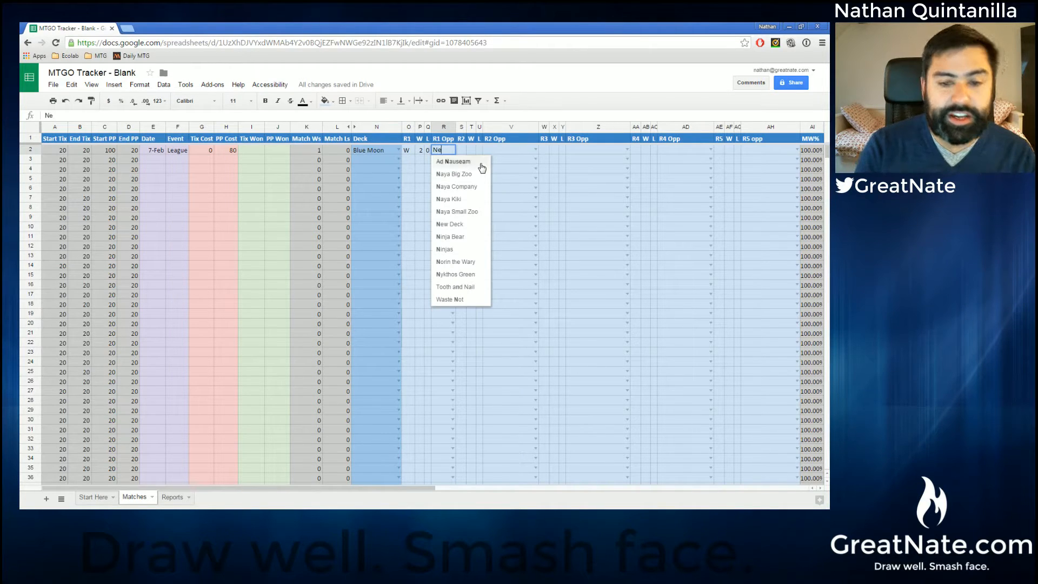
{"action": "key", "text": "BackSpace"}
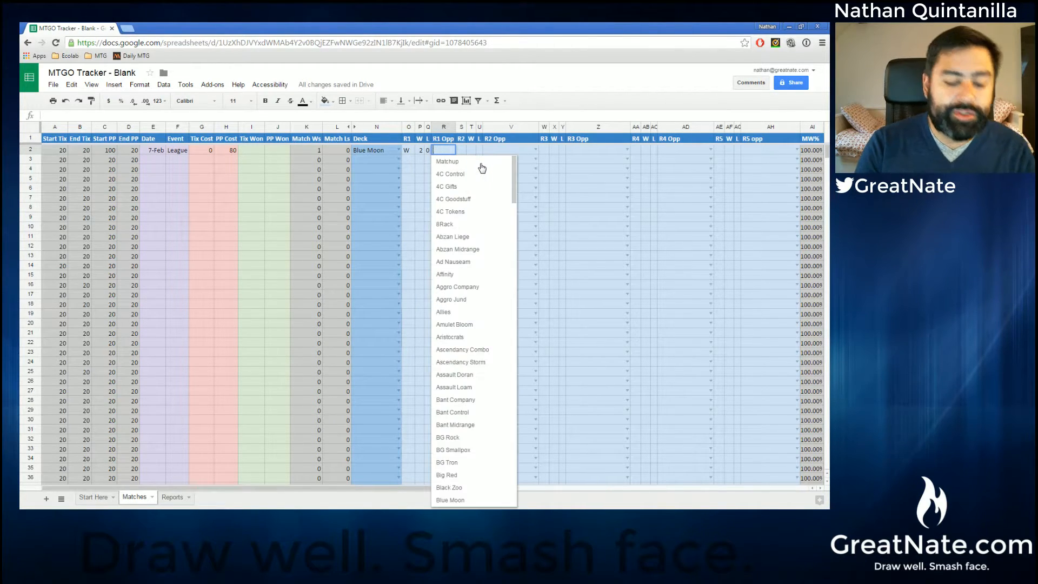
{"action": "type", "text": "Ne"}
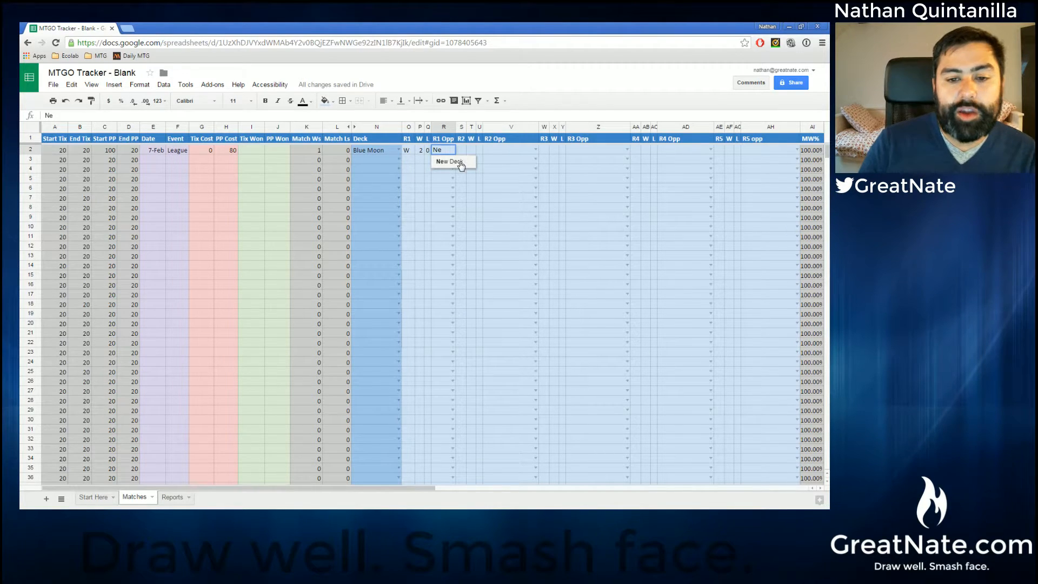
{"action": "left_click", "coordinate": [461, 162]}
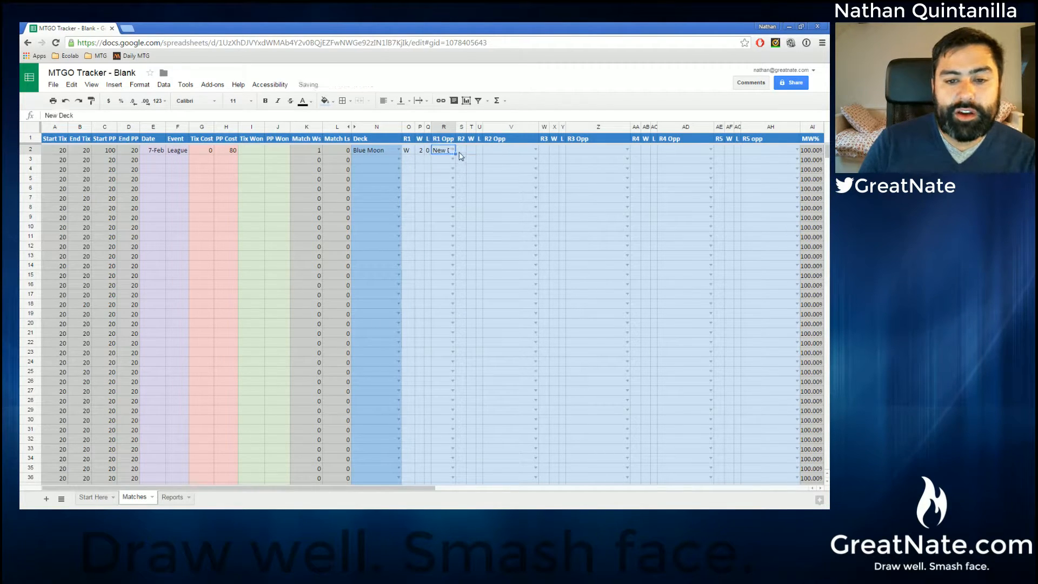
{"action": "scroll", "coordinate": [478, 286], "scroll_direction": "down", "scroll_amount": 5}
{"action": "key", "text": "Escape"}
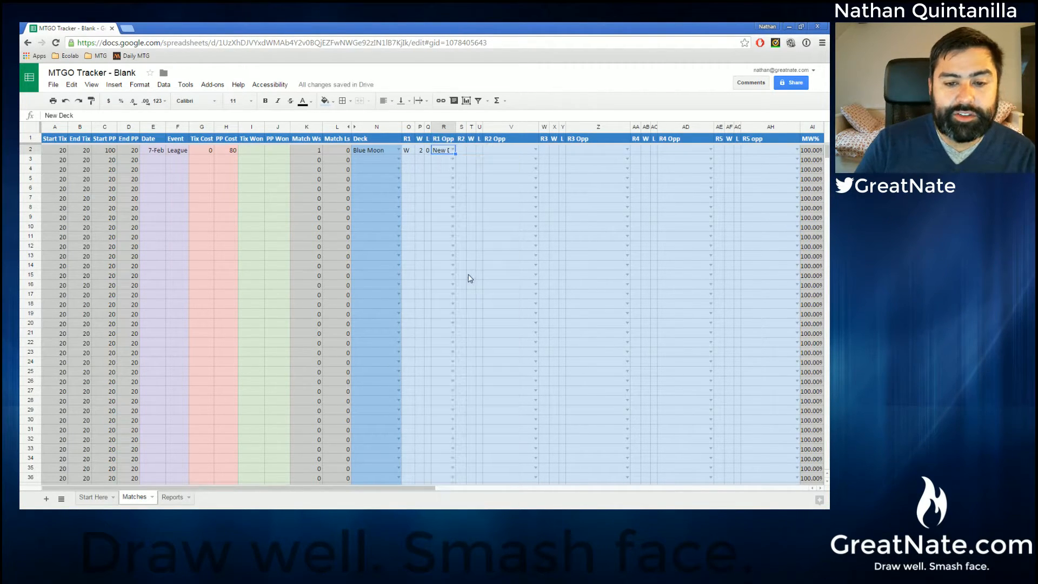
- Widen the R1 Opp column to fit its contents
{"action": "left_click", "coordinate": [435, 169]}
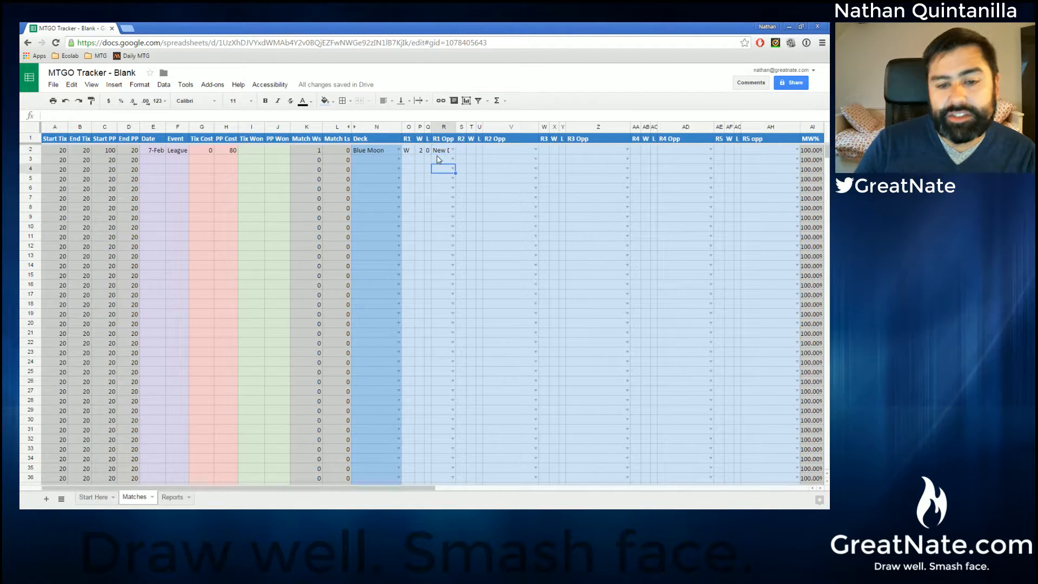
{"action": "double_click", "coordinate": [455, 128]}
{"action": "left_click", "coordinate": [473, 151]}
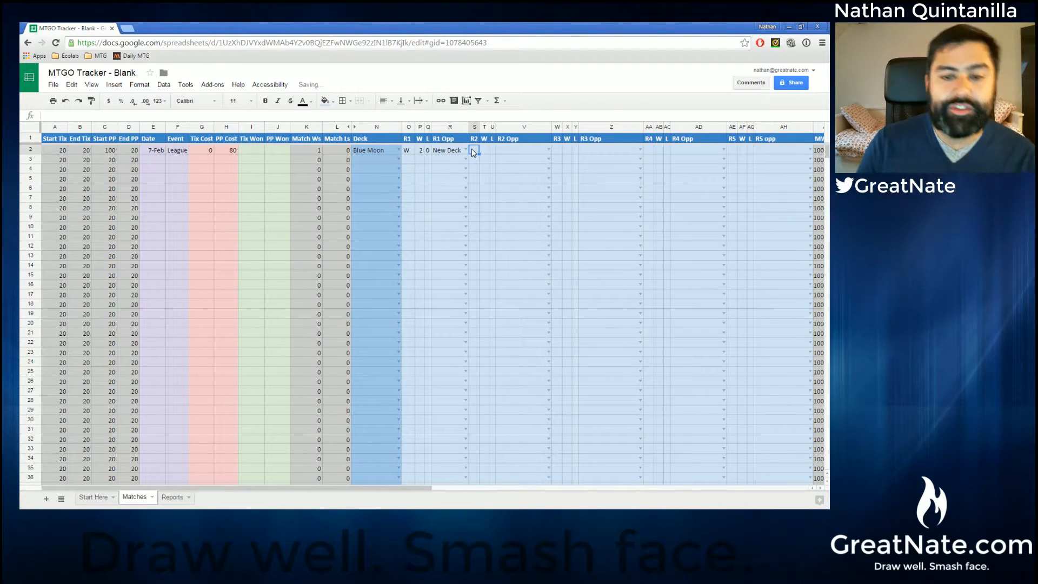
{"action": "left_click_drag", "start_coordinate": [424, 127], "coordinate": [427, 127]}
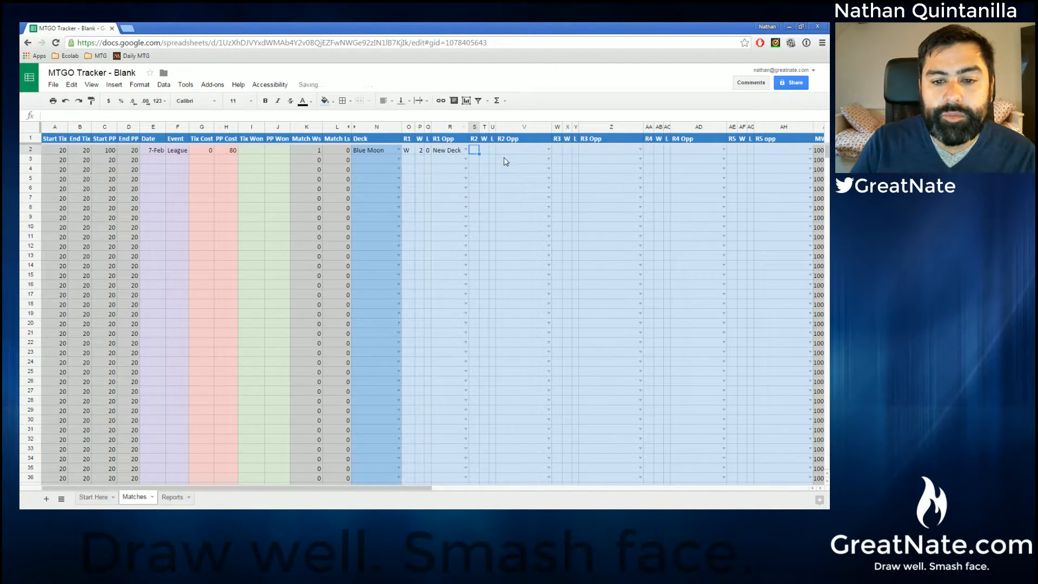
- Enter Burn as the round 2 opponent for the League entry in row 2
{"action": "left_click", "coordinate": [537, 152]}
{"action": "type", "text": "Bun"}
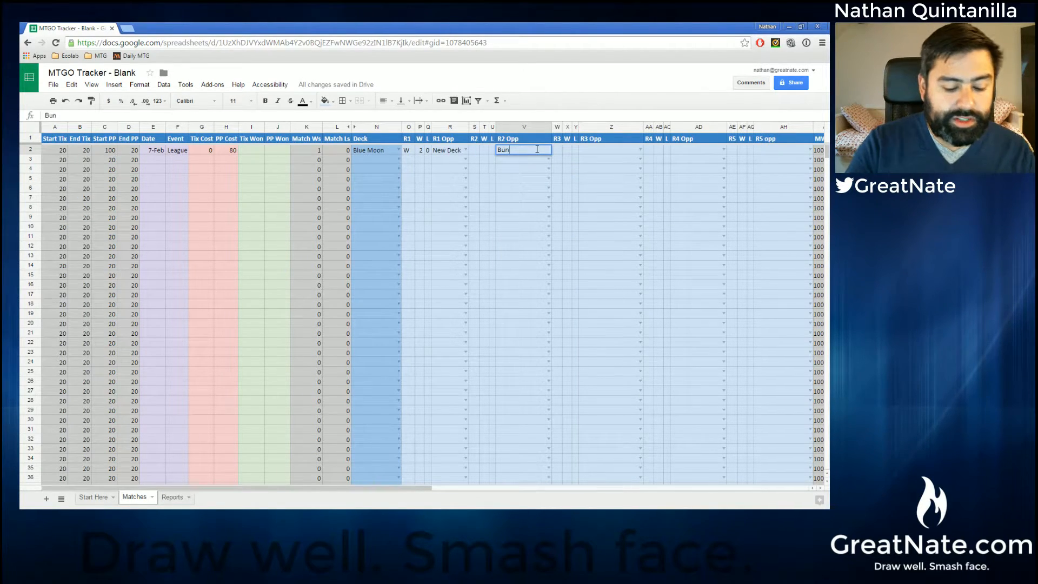
{"action": "key", "text": "BackSpace"}
{"action": "type", "text": "rn"}
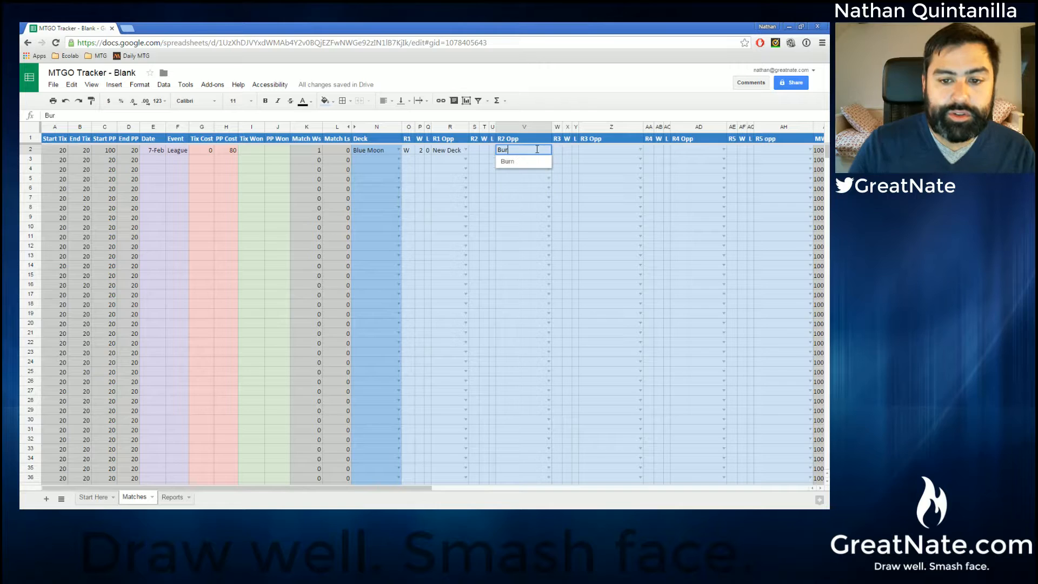
{"action": "key", "text": "Return"}
{"action": "left_click", "coordinate": [476, 152]}
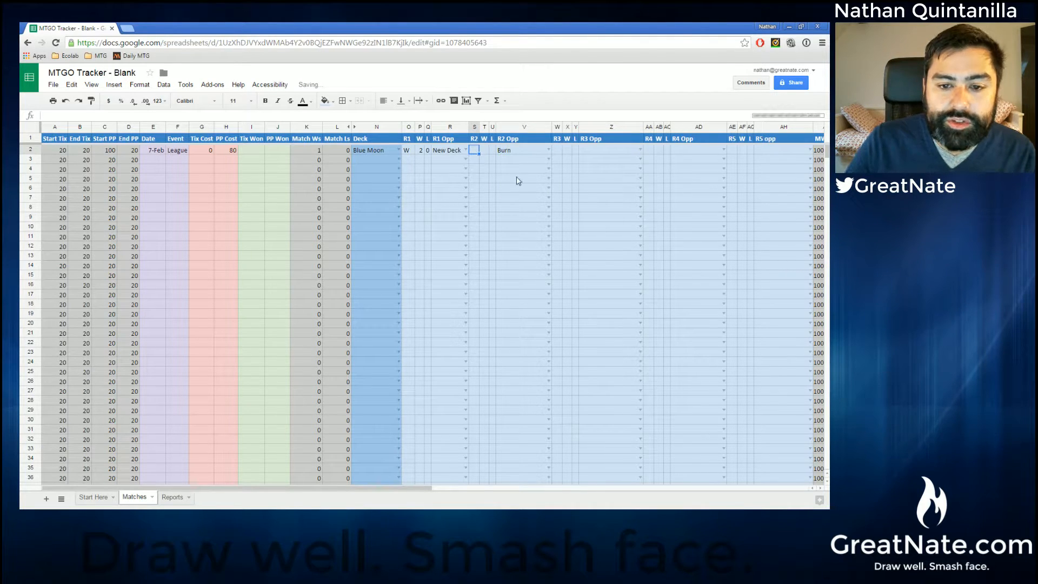
- Record the round 2 result of the League entry in row 2 as W with 2 game wins and 1 loss
{"action": "type", "text": "W"}
{"action": "key", "text": "Tab"}
{"action": "type", "text": "2"}
{"action": "key", "text": "Tab"}
{"action": "type", "text": "1"}
{"action": "key", "text": "Tab"}
- Record round 3 in row 2 as L with 1 game win and 2 losses against RG Tron
{"action": "left_click", "coordinate": [560, 152]}
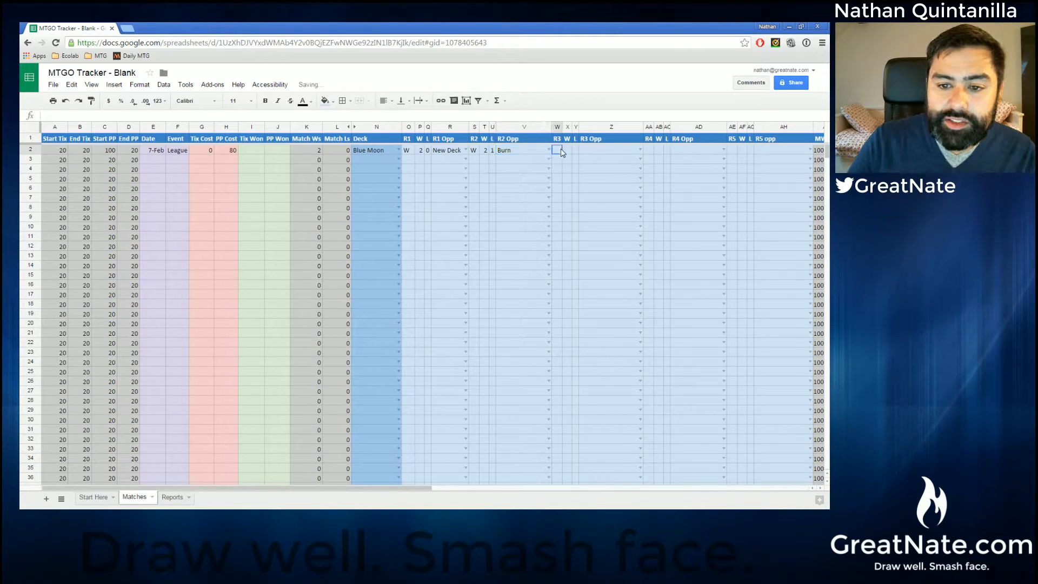
{"action": "type", "text": "L"}
{"action": "key", "text": "Tab"}
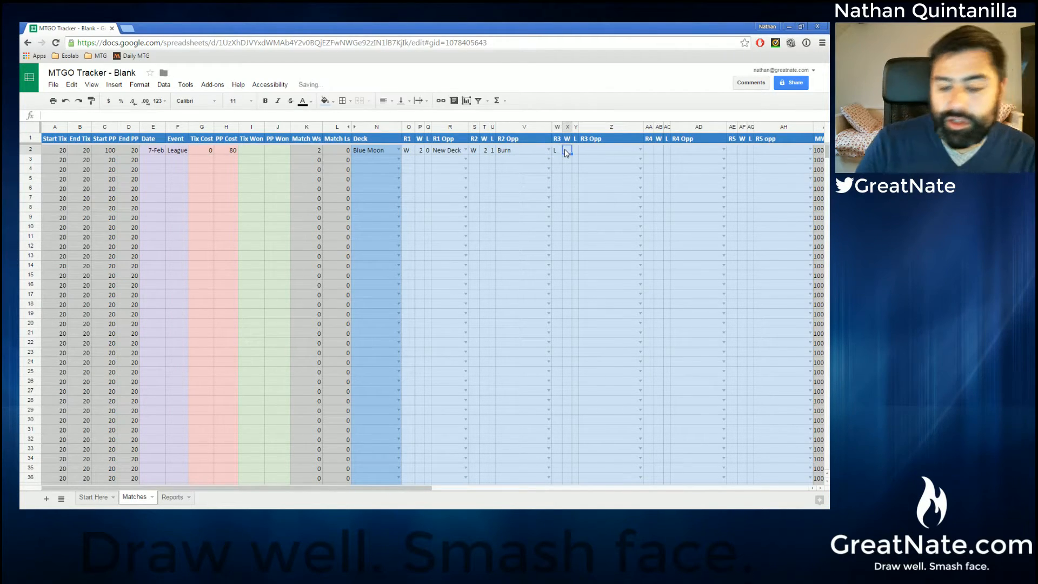
{"action": "type", "text": "1"}
{"action": "key", "text": "Tab"}
{"action": "type", "text": "2"}
{"action": "key", "text": "Tab"}
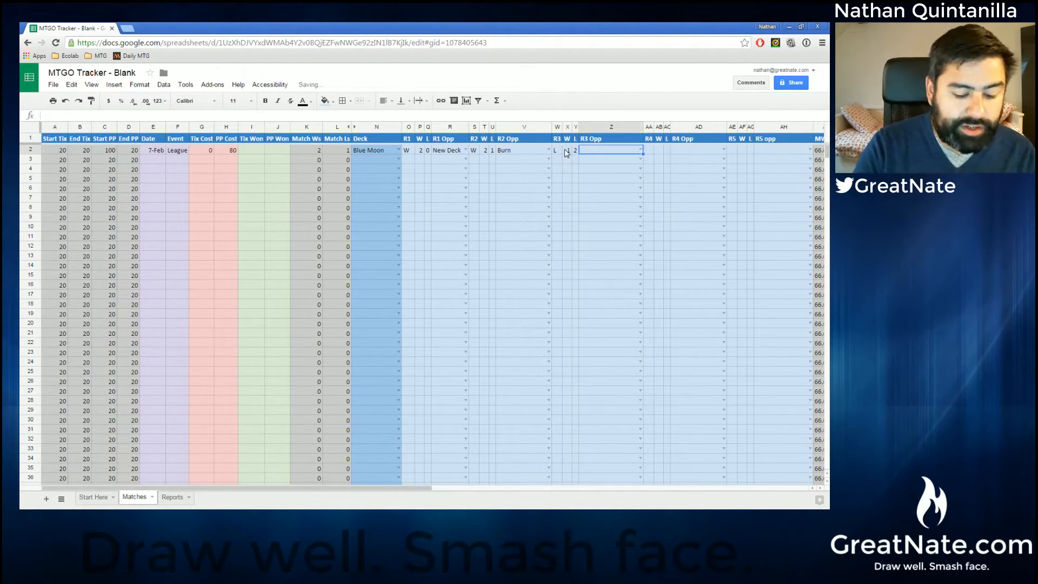
{"action": "type", "text": "RG"}
{"action": "left_click", "coordinate": [594, 173]}
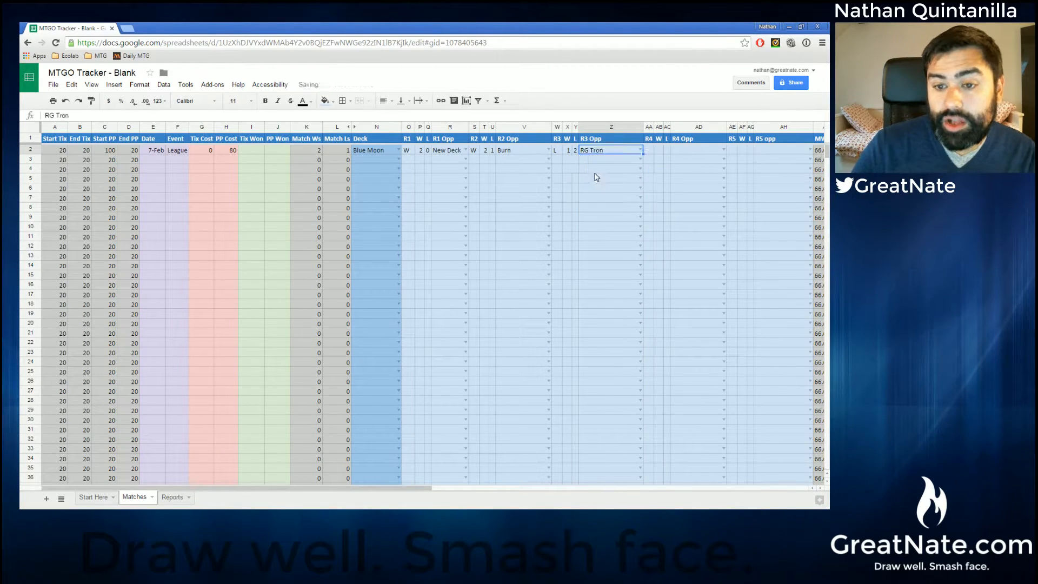
- Record the round 4 result in row 2 as W with 2 game wins and 0 losses
{"action": "left_click", "coordinate": [650, 152]}
{"action": "type", "text": "W"}
{"action": "key", "text": "Tab"}
{"action": "type", "text": "2"}
{"action": "key", "text": "Tab"}
{"action": "type", "text": "0"}
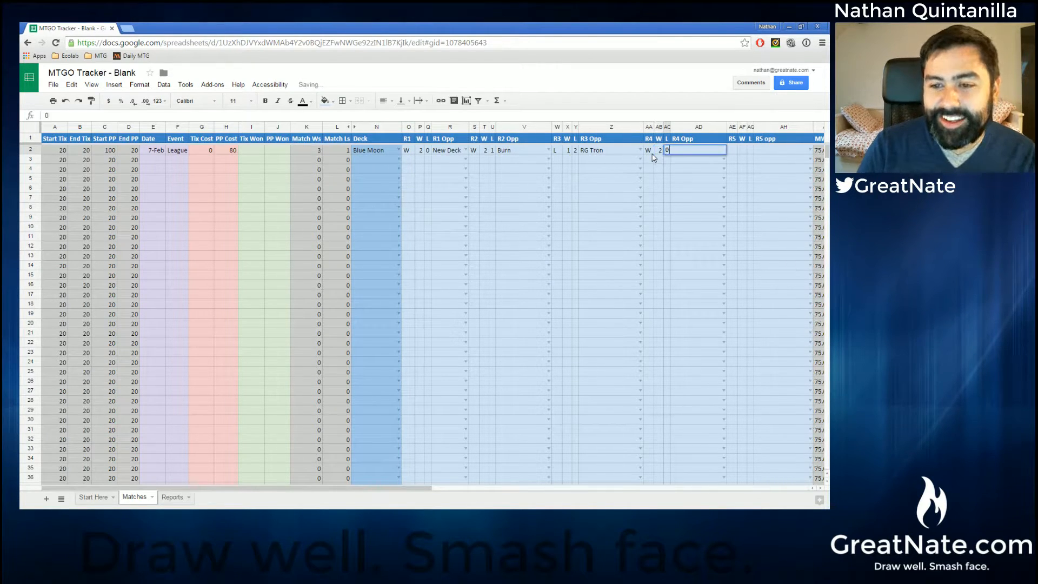
{"action": "key", "text": "Tab"}
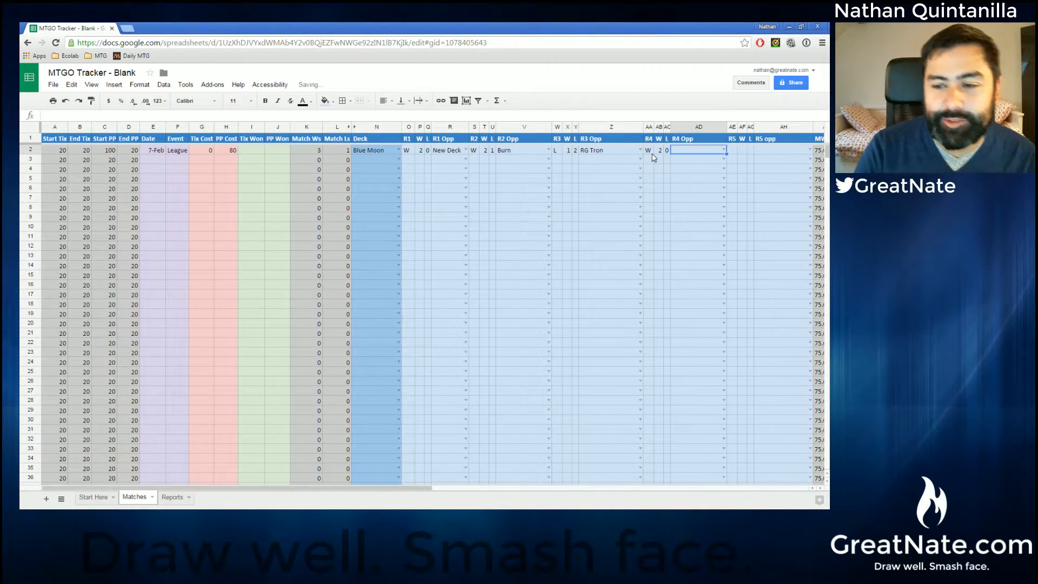
{"action": "type", "text": "E"}
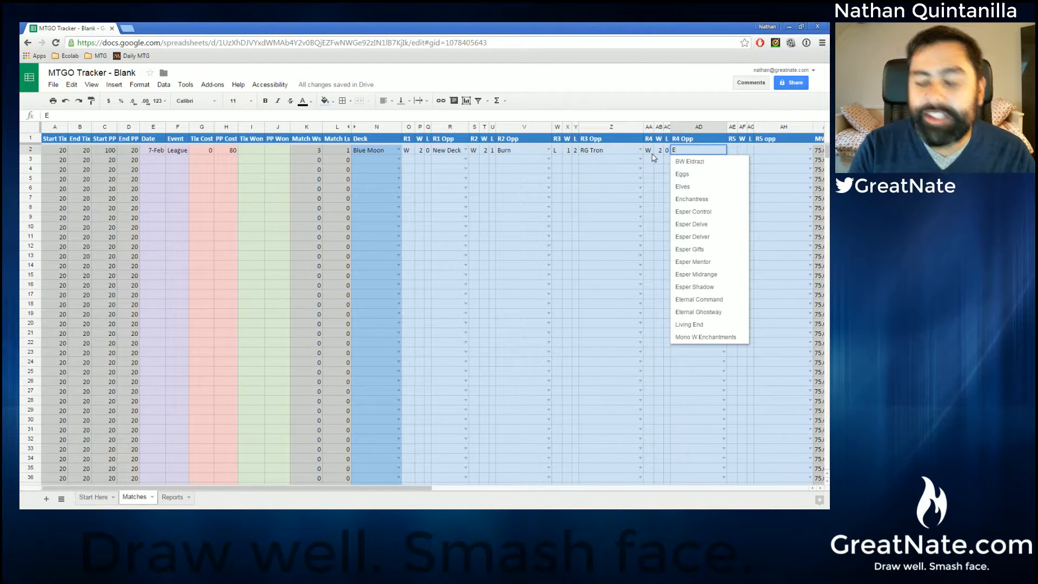
{"action": "type", "text": "l"}
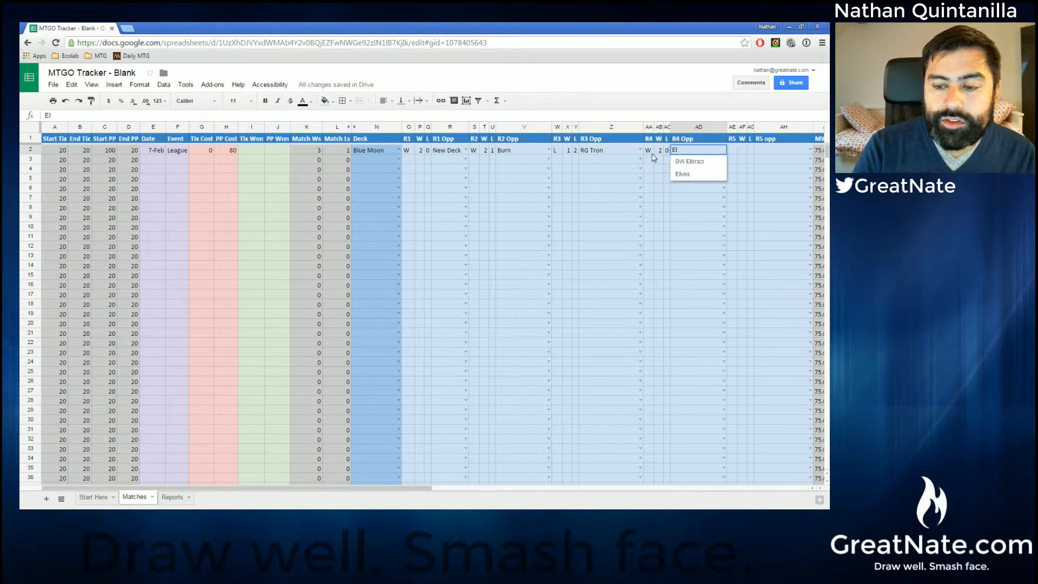
{"action": "key", "text": "BackSpace"}
{"action": "key", "text": "BackSpace"}
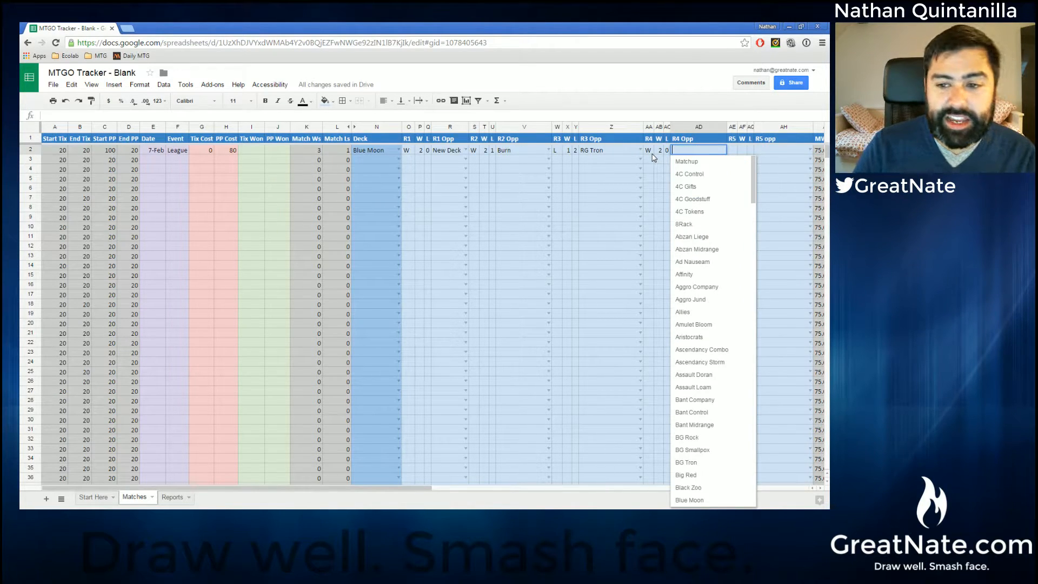
{"action": "key", "text": "Tab"}
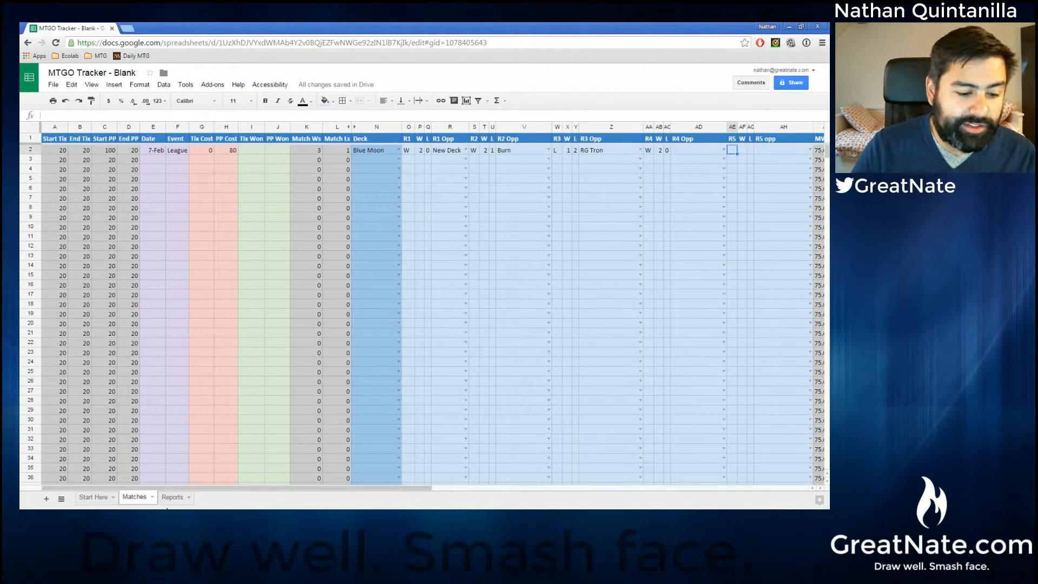
- Insert a blank row above Coralhelm Combo in the Matchup list of the Reports sheet
{"action": "left_click", "coordinate": [172, 498]}
{"action": "scroll", "coordinate": [332, 193], "scroll_direction": "up", "scroll_amount": 7}
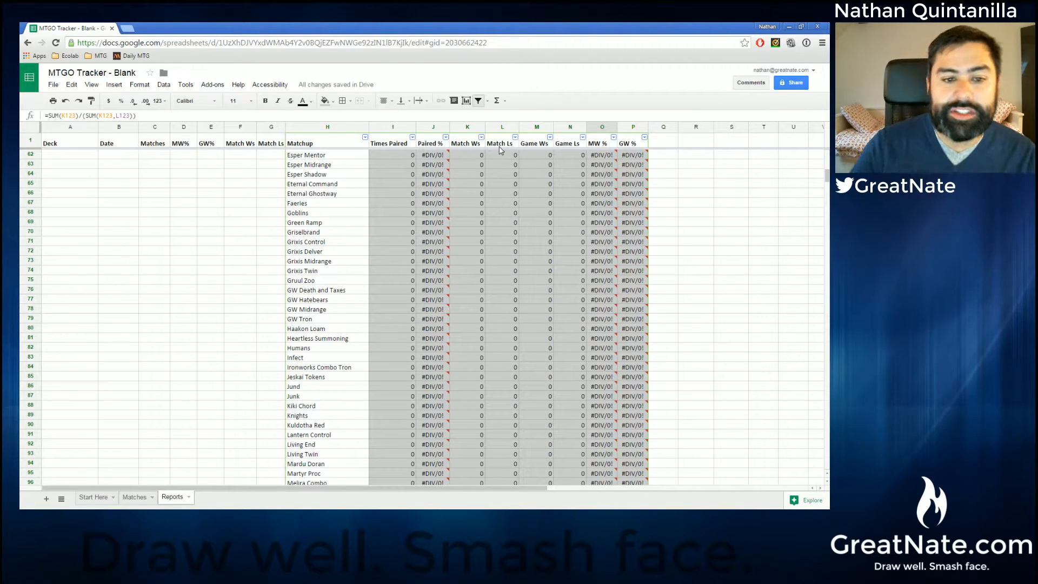
{"action": "scroll", "coordinate": [354, 334], "scroll_direction": "up", "scroll_amount": 3}
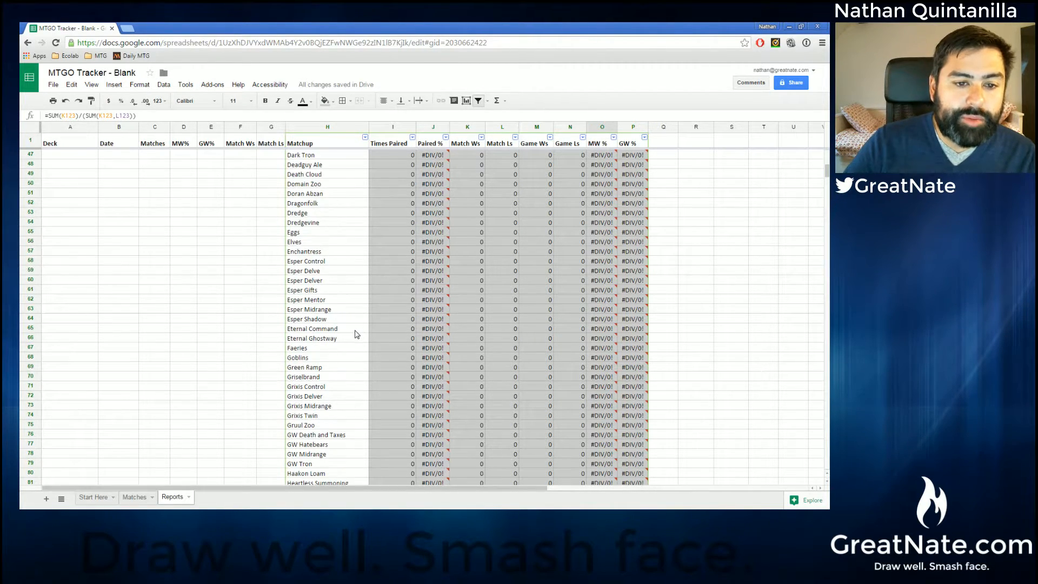
{"action": "scroll", "coordinate": [356, 334], "scroll_direction": "down", "scroll_amount": 2}
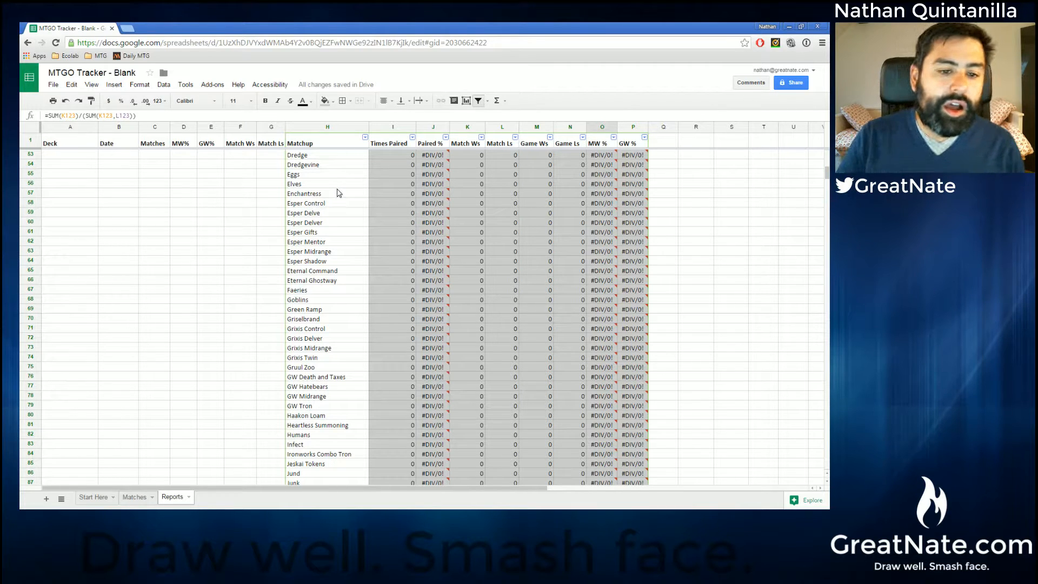
{"action": "scroll", "coordinate": [313, 329], "scroll_direction": "up", "scroll_amount": 3}
{"action": "scroll", "coordinate": [313, 328], "scroll_direction": "up", "scroll_amount": 4}
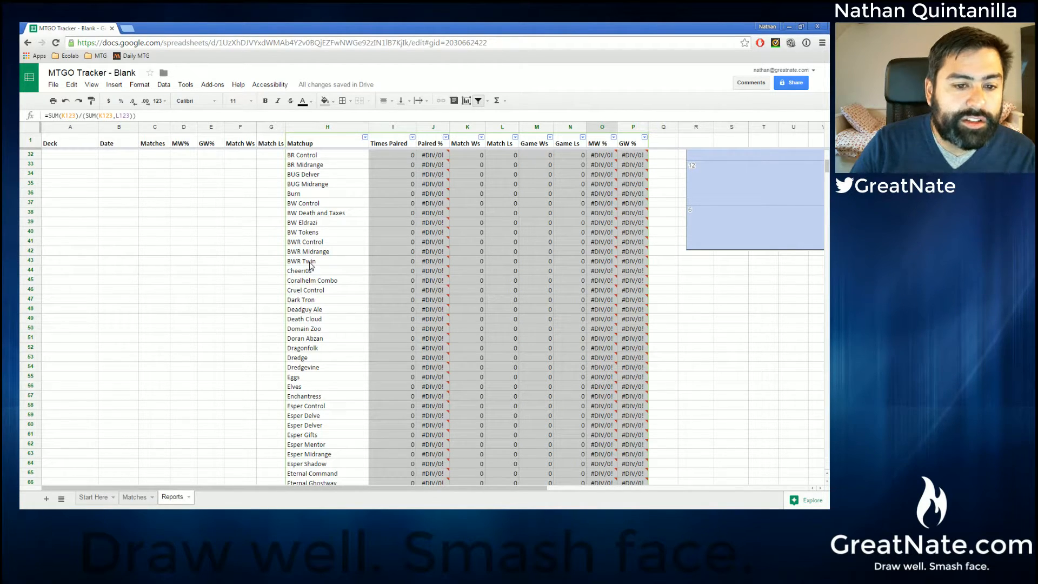
{"action": "scroll", "coordinate": [310, 265], "scroll_direction": "up", "scroll_amount": 2}
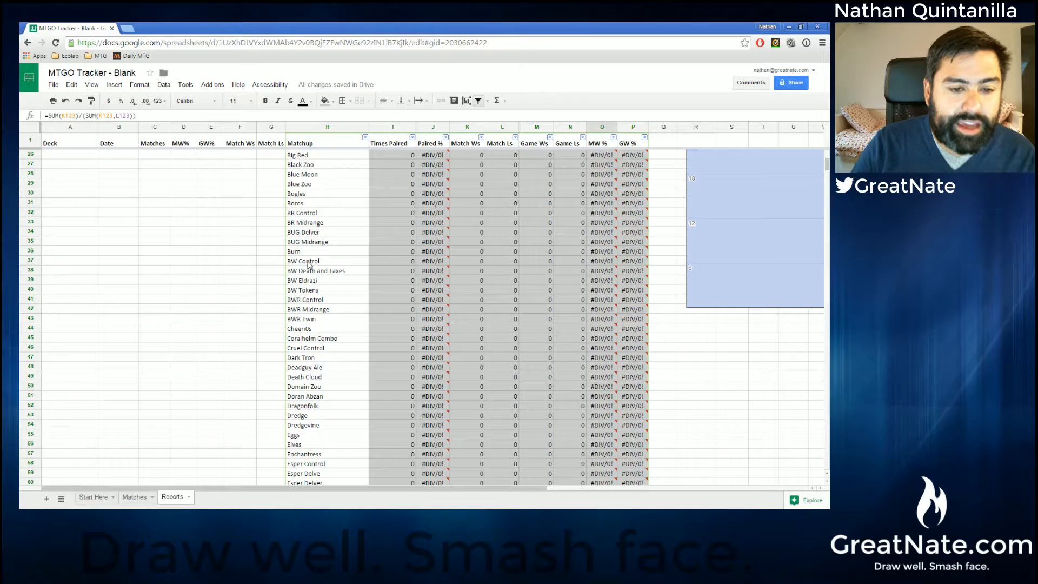
{"action": "scroll", "coordinate": [309, 264], "scroll_direction": "up", "scroll_amount": 1}
{"action": "scroll", "coordinate": [308, 264], "scroll_direction": "down", "scroll_amount": 4}
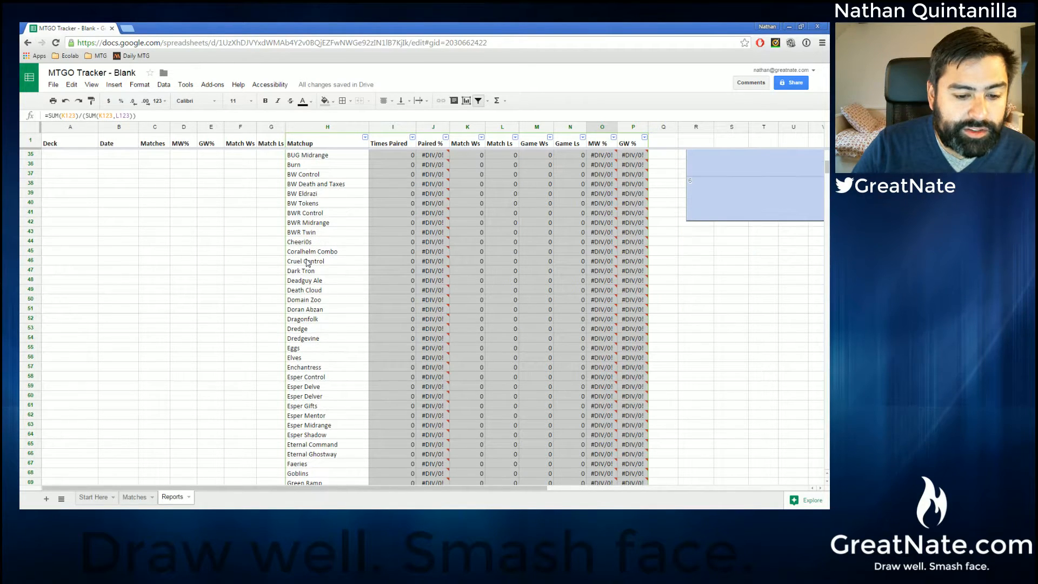
{"action": "scroll", "coordinate": [307, 365], "scroll_direction": "down", "scroll_amount": 1}
{"action": "scroll", "coordinate": [310, 387], "scroll_direction": "up", "scroll_amount": 1}
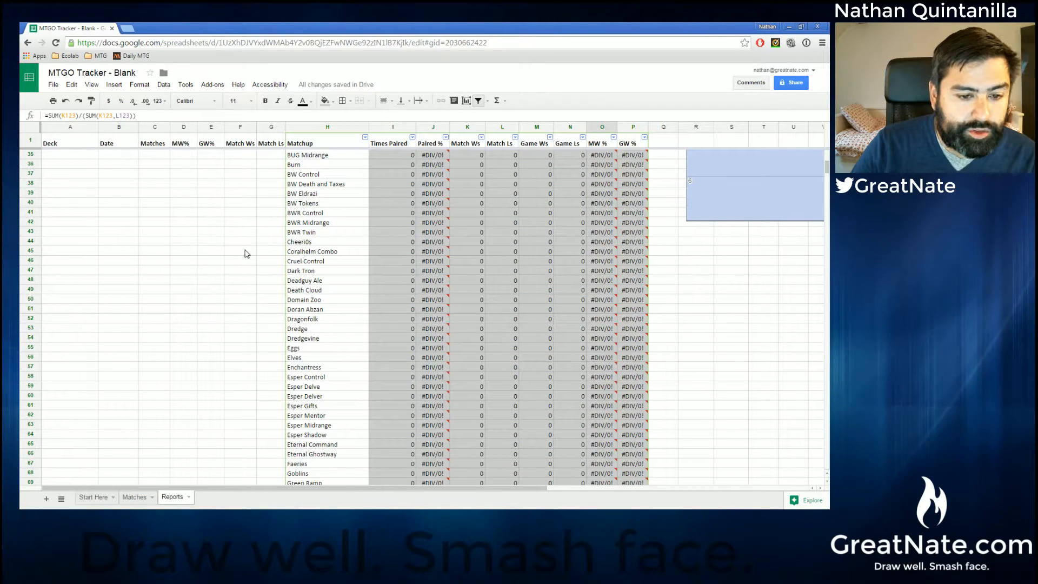
{"action": "right_click", "coordinate": [36, 253]}
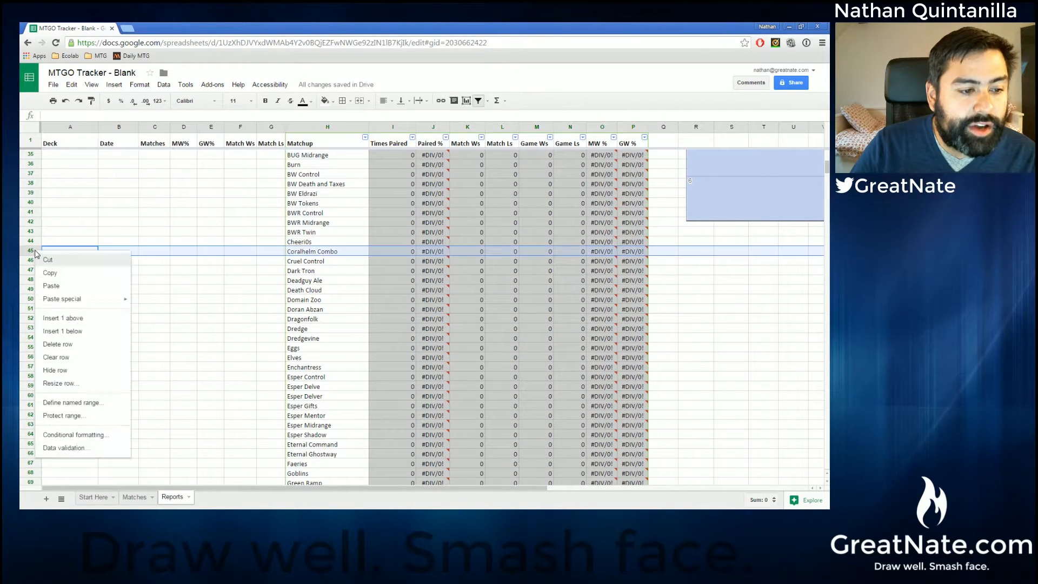
{"action": "left_click", "coordinate": [65, 316]}
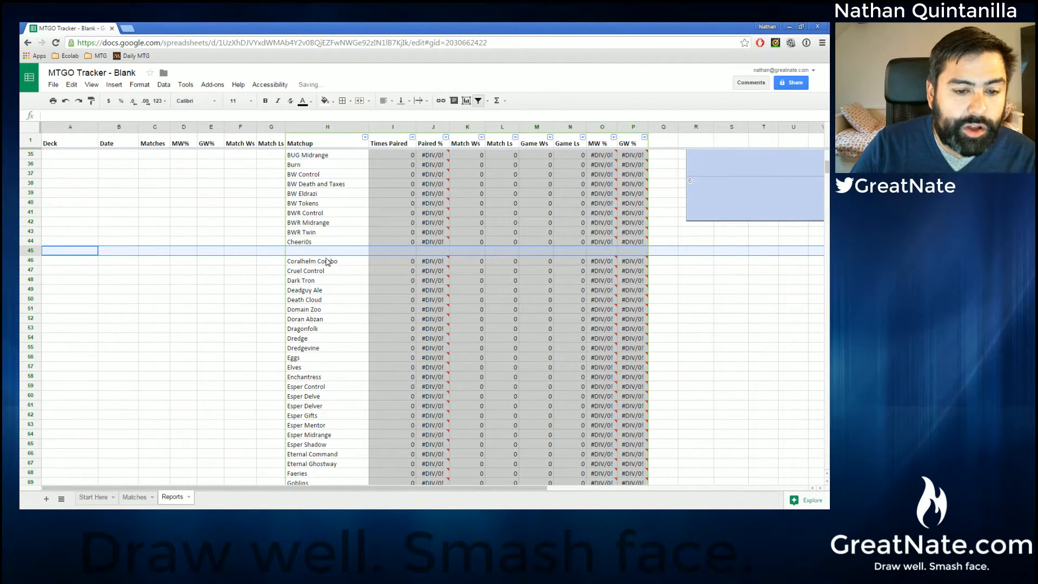
- Enter Colorless Eldrazi as the matchup name in the new row 45
{"action": "left_click", "coordinate": [338, 250]}
{"action": "type", "text": "Color"}
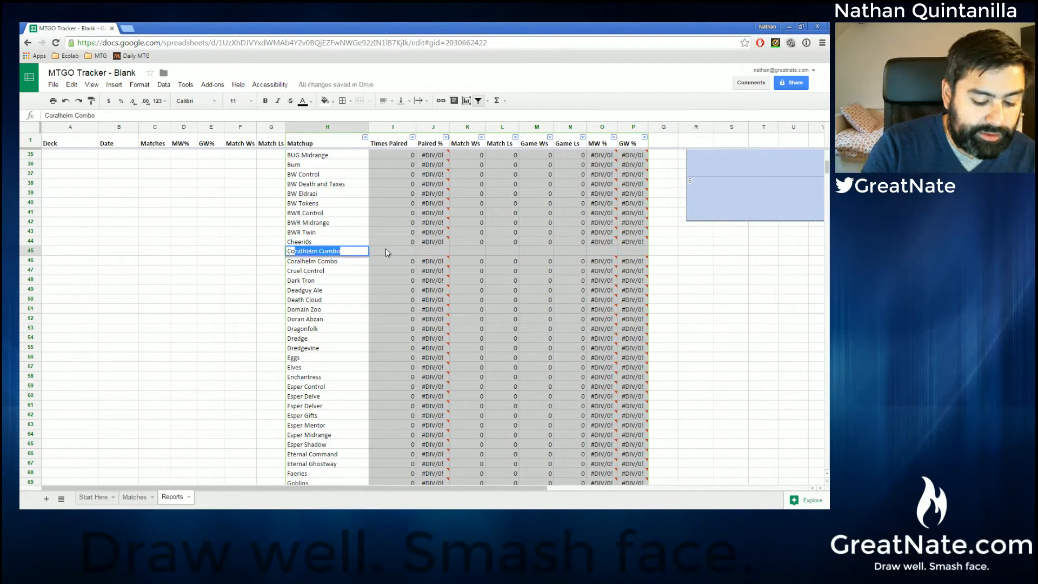
{"action": "type", "text": "les"}
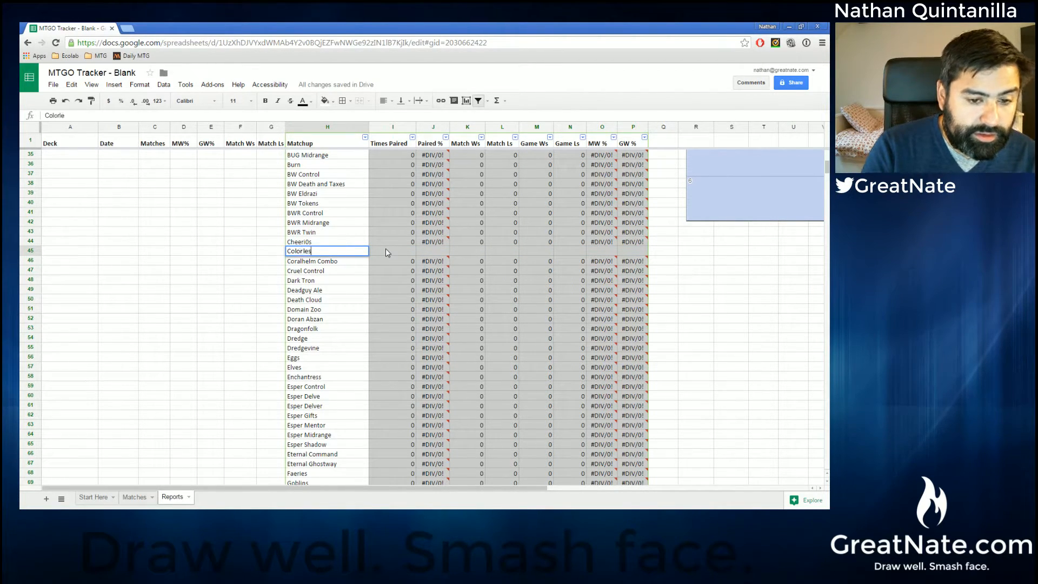
{"action": "type", "text": "s Eldraz"}
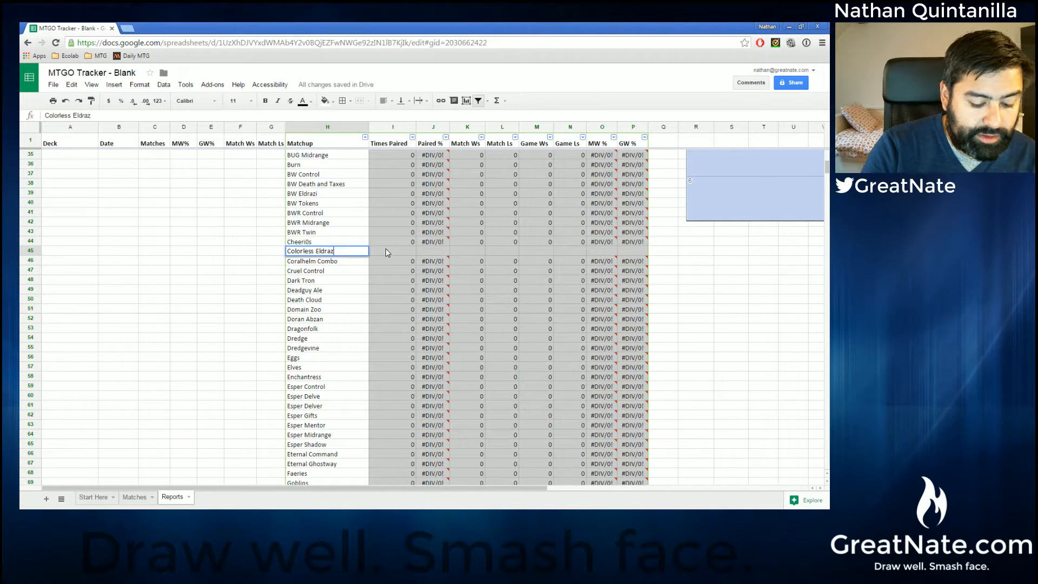
{"action": "type", "text": "i"}
- Fill the Times Paired through GW % formulas from the Cheeri0s row down into the Colorless Eldrazi row
{"action": "left_click", "coordinate": [385, 248]}
{"action": "left_click_drag", "start_coordinate": [387, 242], "coordinate": [646, 254]}
{"action": "left_click", "coordinate": [663, 290]}
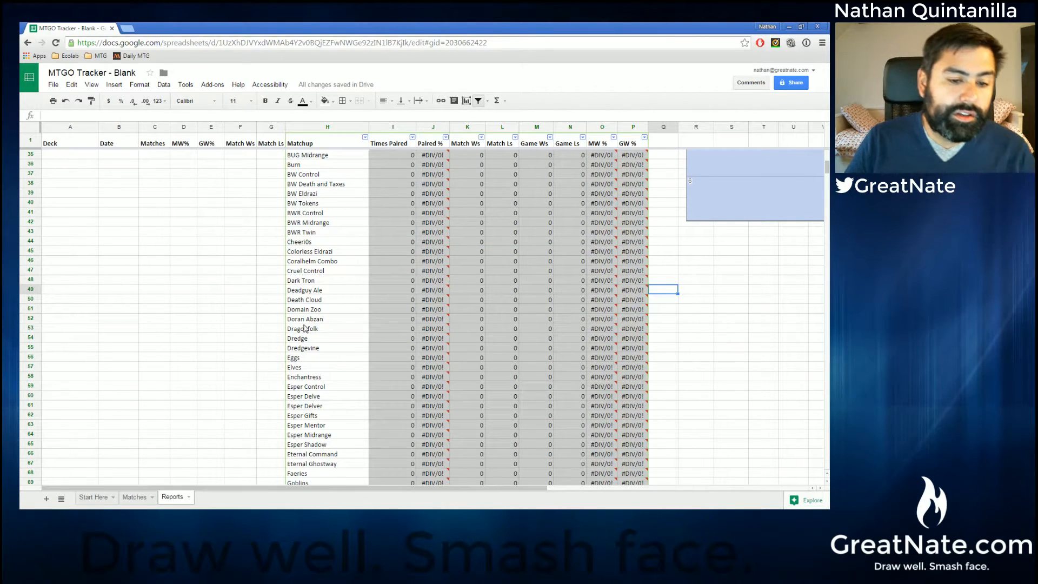
- Choose Colorless Eldrazi as the round 4 opponent for the League entry in row 2 of the Matches sheet
{"action": "left_click", "coordinate": [141, 497]}
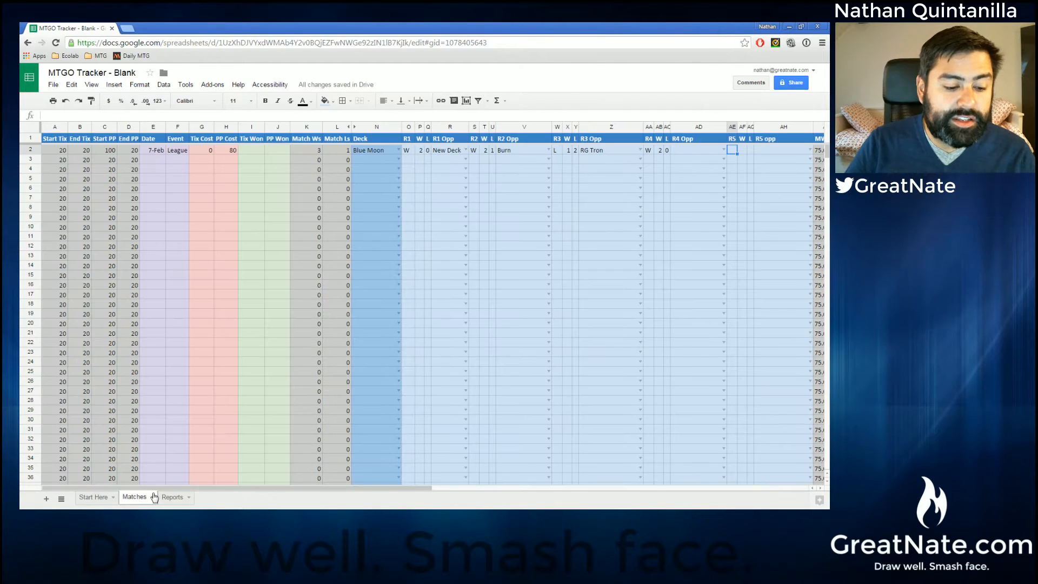
{"action": "left_click", "coordinate": [698, 151]}
{"action": "type", "text": "Eld"}
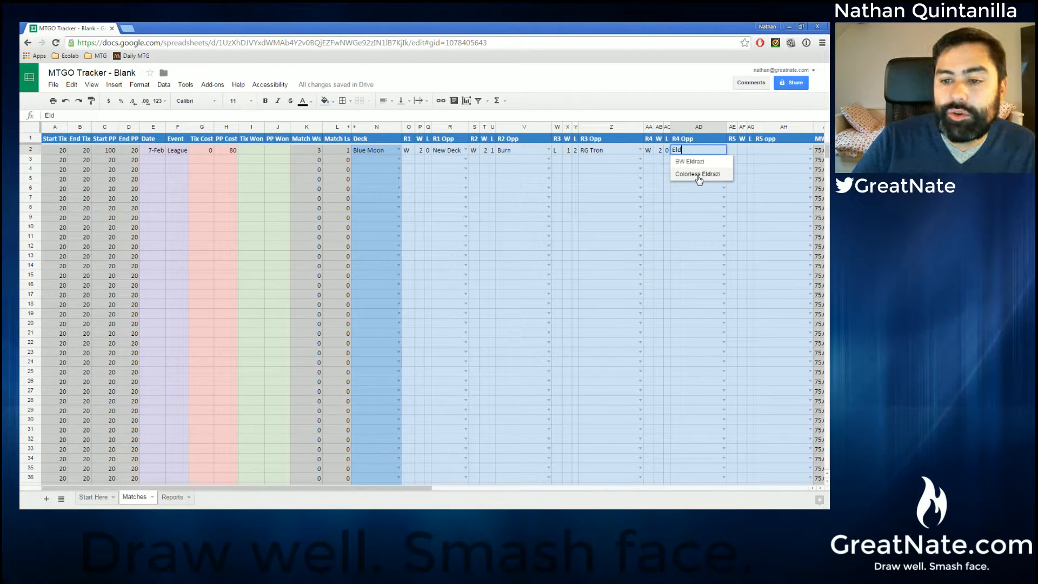
{"action": "left_click", "coordinate": [698, 174]}
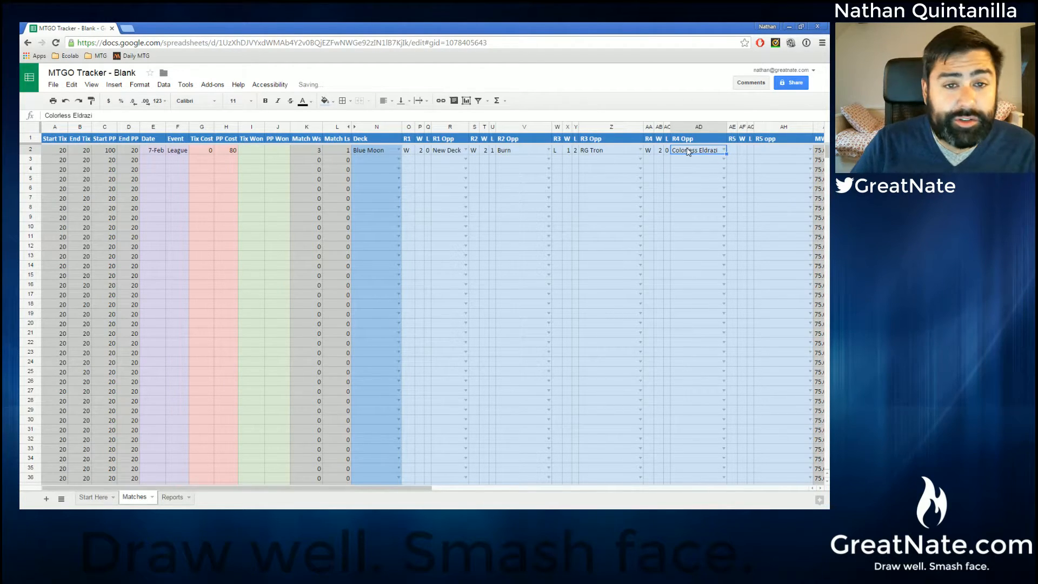
- Enter the round 5 result in row 2 as L with 0 game wins and 2 losses
{"action": "left_click", "coordinate": [734, 151]}
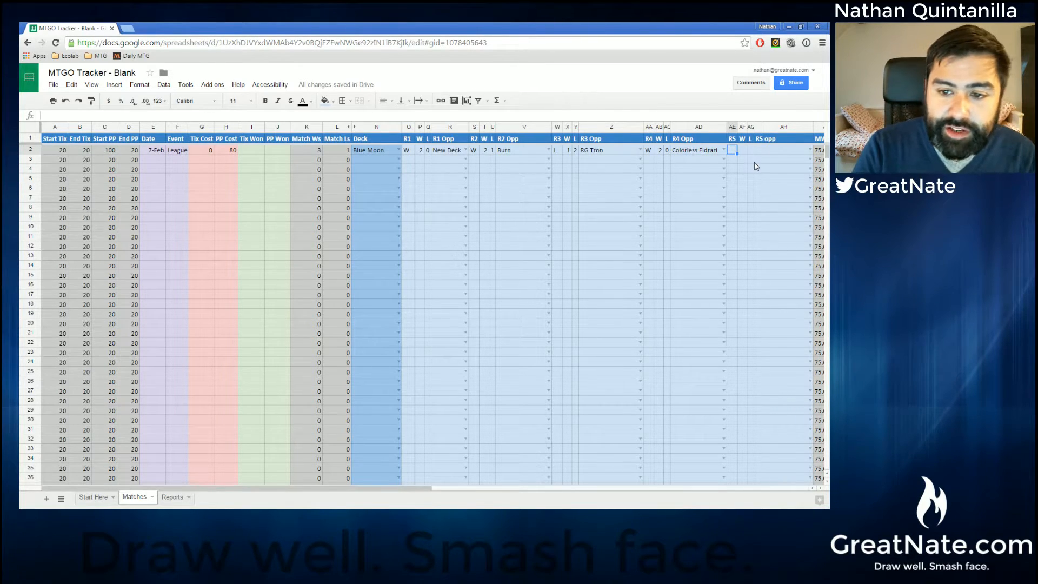
{"action": "type", "text": "L"}
{"action": "key", "text": "Tab"}
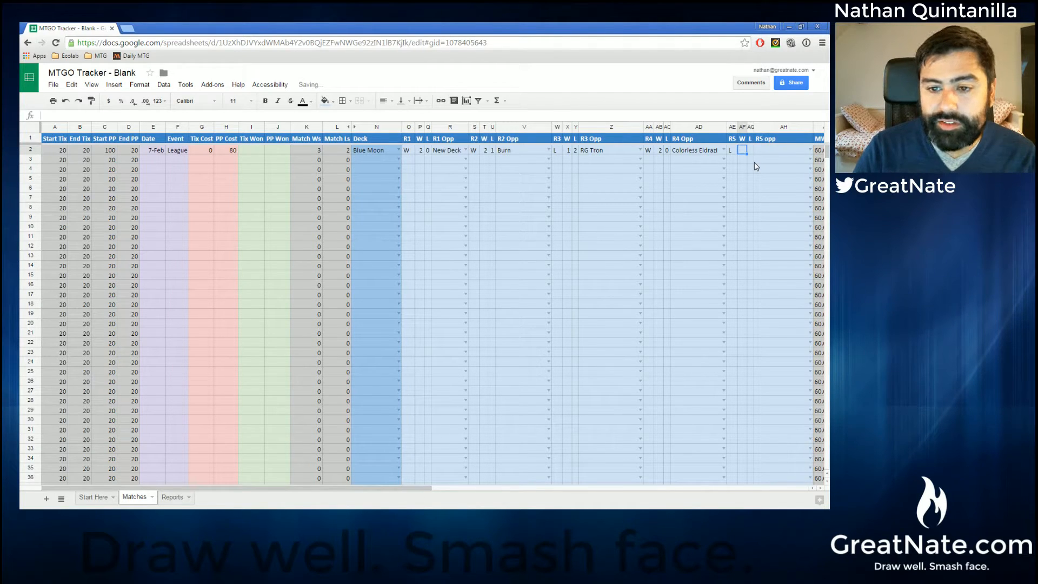
{"action": "type", "text": "01"}
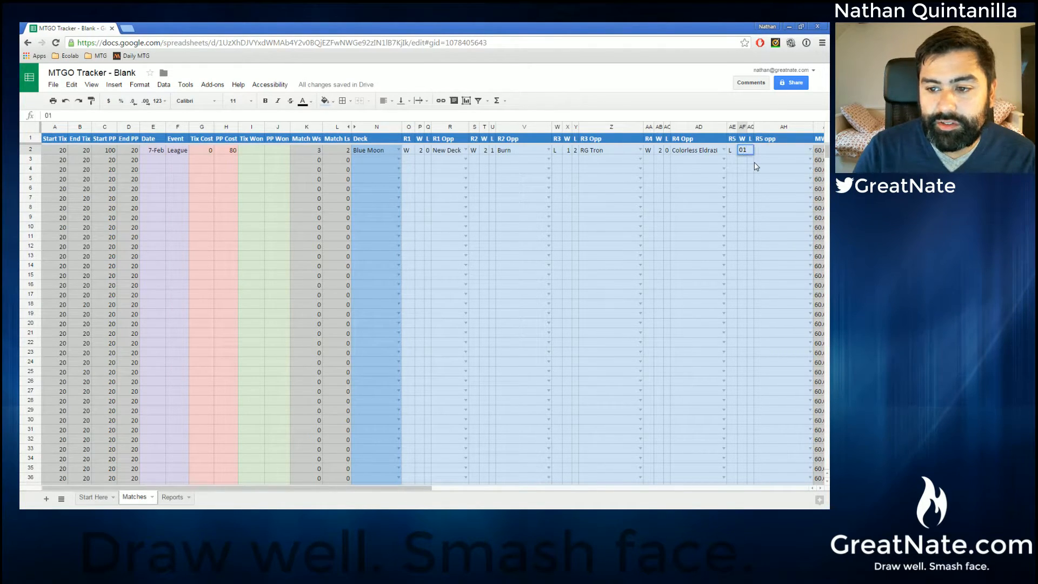
{"action": "key", "text": "BackSpace"}
{"action": "key", "text": "Tab"}
{"action": "type", "text": "2"}
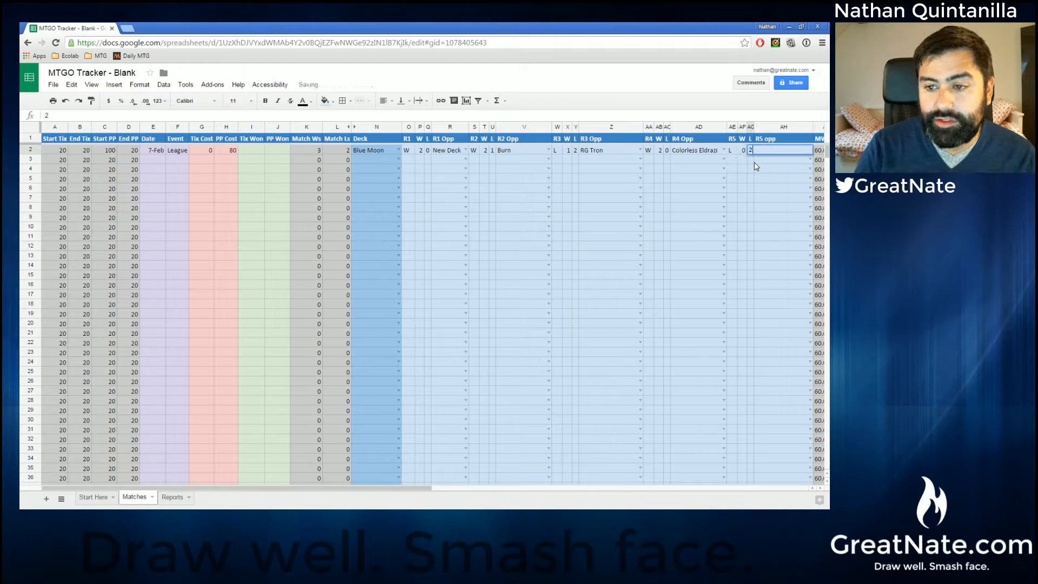
- Choose Mono Black Infect as the round 5 opponent in row 2
{"action": "key", "text": "Tab"}
{"action": "type", "text": "Inf"}
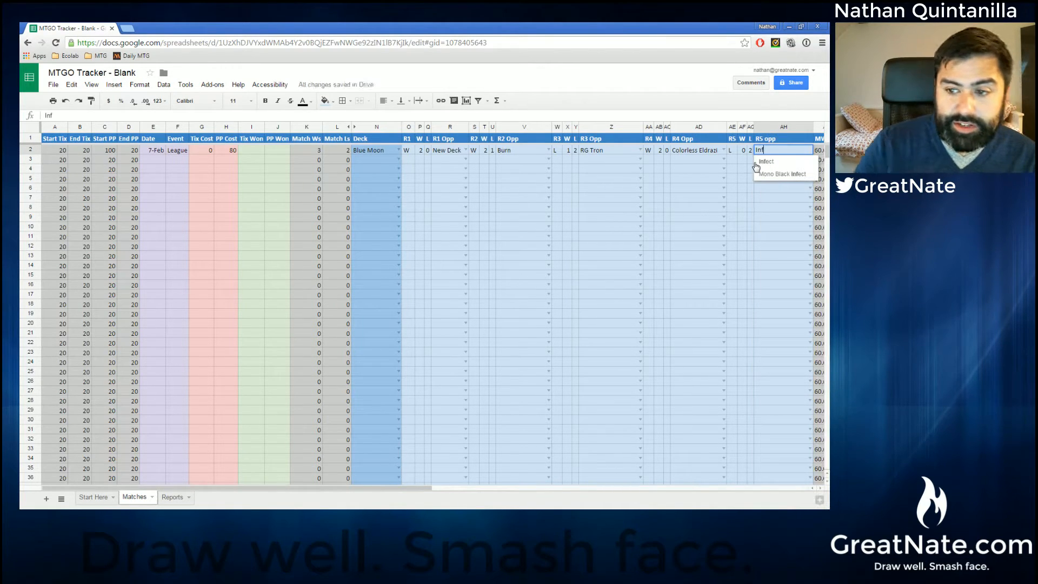
{"action": "left_click", "coordinate": [775, 174]}
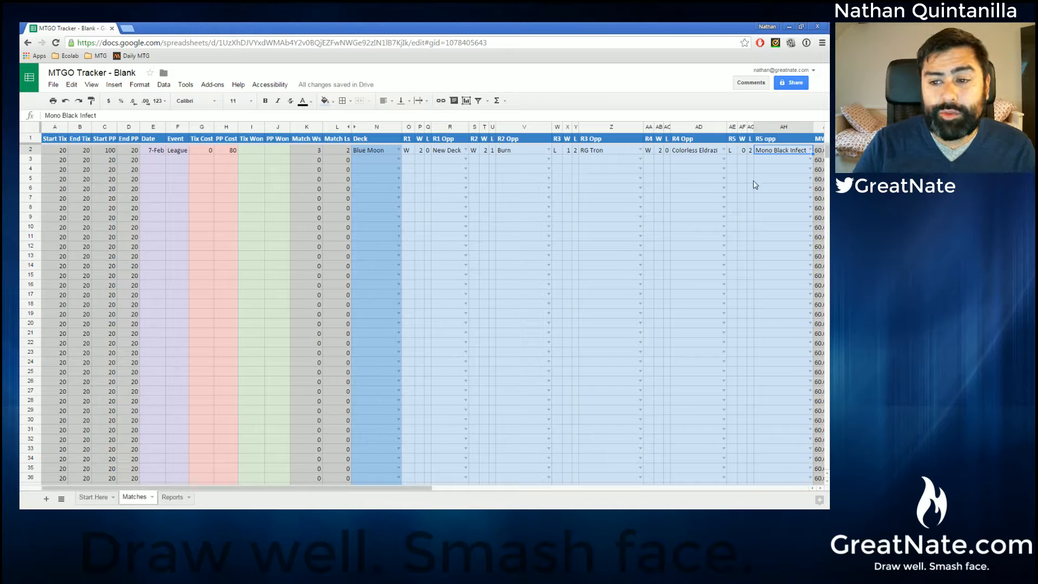
- Change the round 5 result in row 2 to W with 2 game wins and 1 loss
{"action": "left_click", "coordinate": [742, 153]}
{"action": "type", "text": "2"}
{"action": "key", "text": "Tab"}
{"action": "type", "text": "1"}
{"action": "key", "text": "Tab"}
{"action": "left_click", "coordinate": [731, 151]}
{"action": "type", "text": "W"}
{"action": "key", "text": "Tab"}
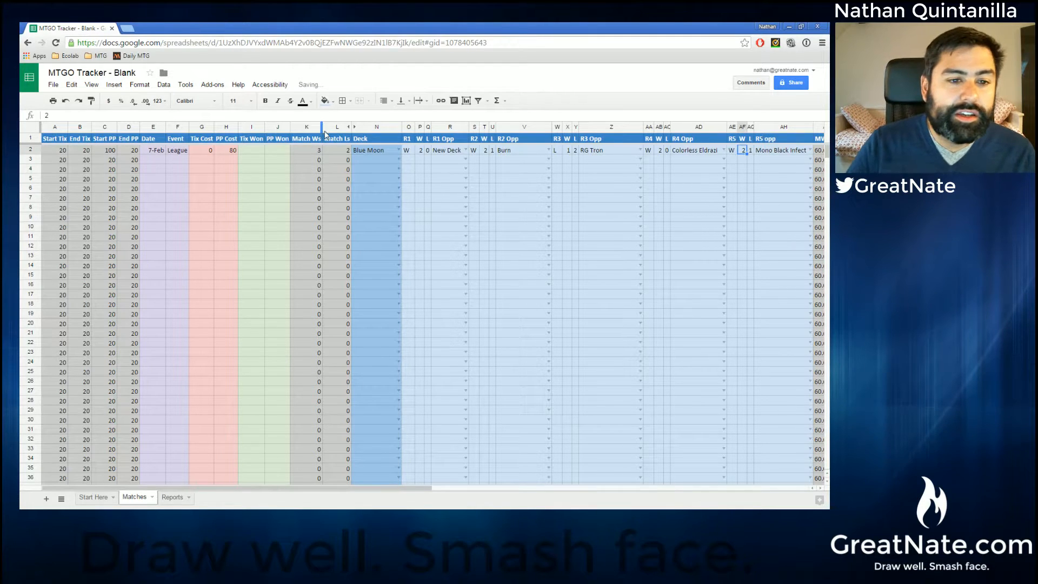
- Enter 120 as the PP Won for the League entry in row 2, leaving Tix Won empty
{"action": "left_click", "coordinate": [262, 152]}
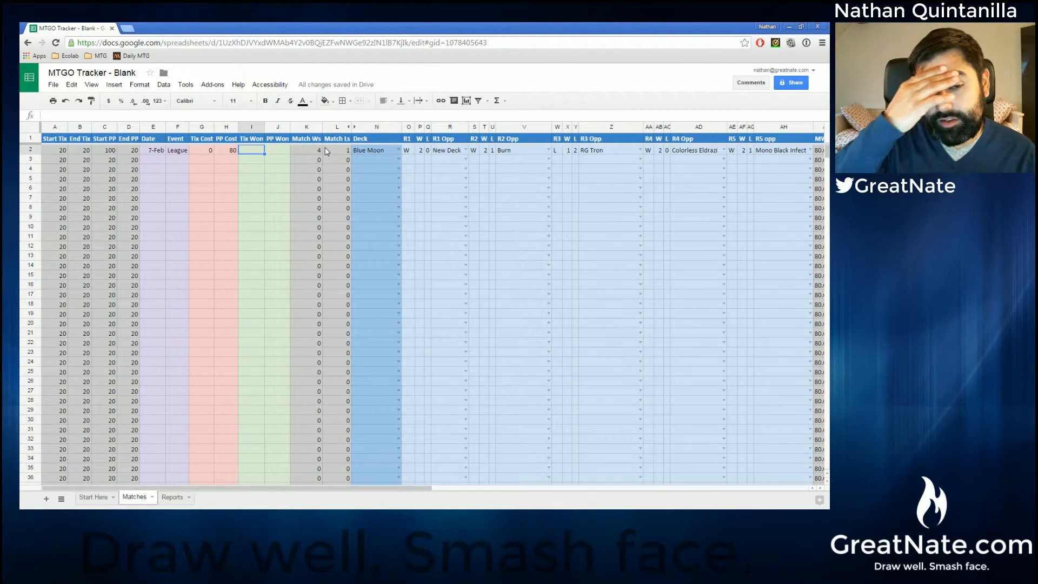
{"action": "key", "text": "Tab"}
{"action": "type", "text": "120"}
{"action": "key", "text": "Tab"}
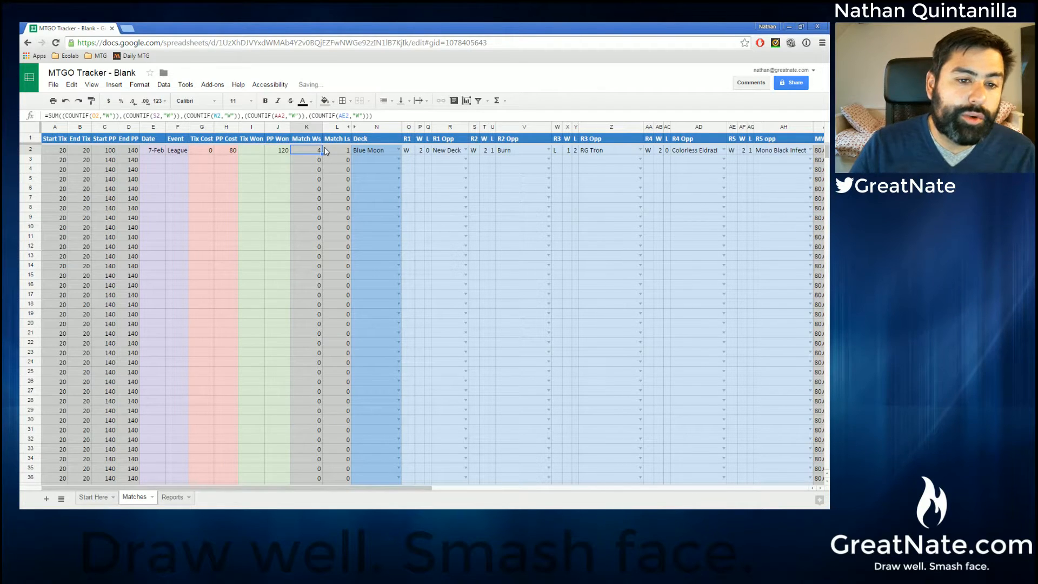
- Undo the PP Won entry in row 2 and enter 120 there again
{"action": "left_click", "coordinate": [256, 152]}
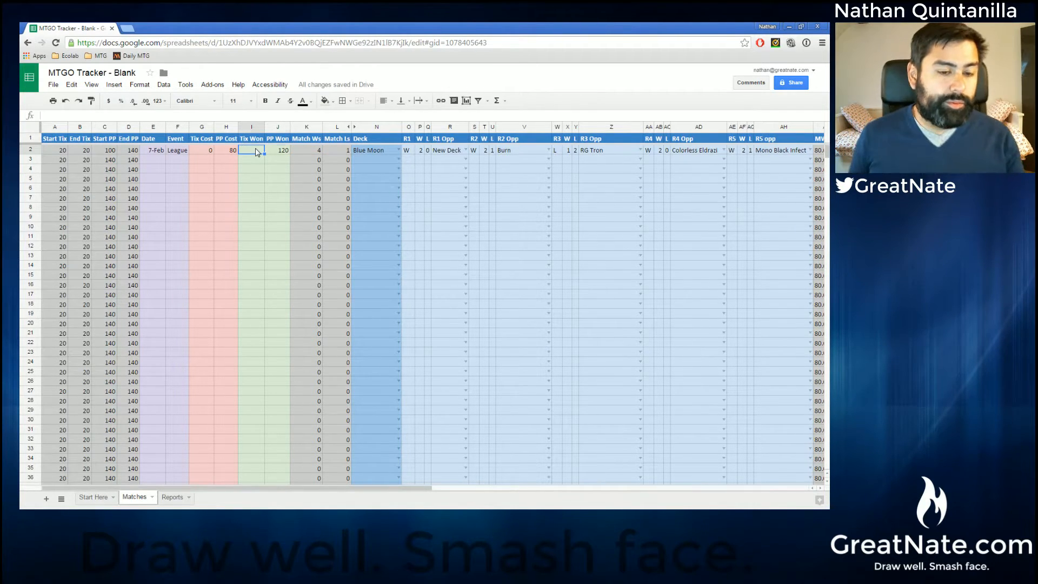
{"action": "key", "text": "ctrl+z"}
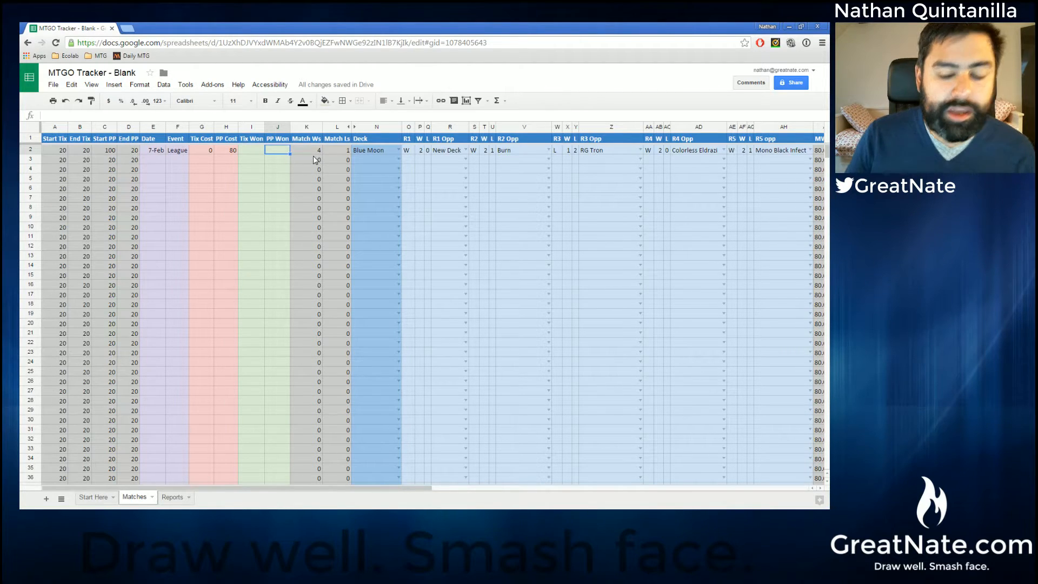
{"action": "type", "text": "120"}
{"action": "key", "text": "Tab"}
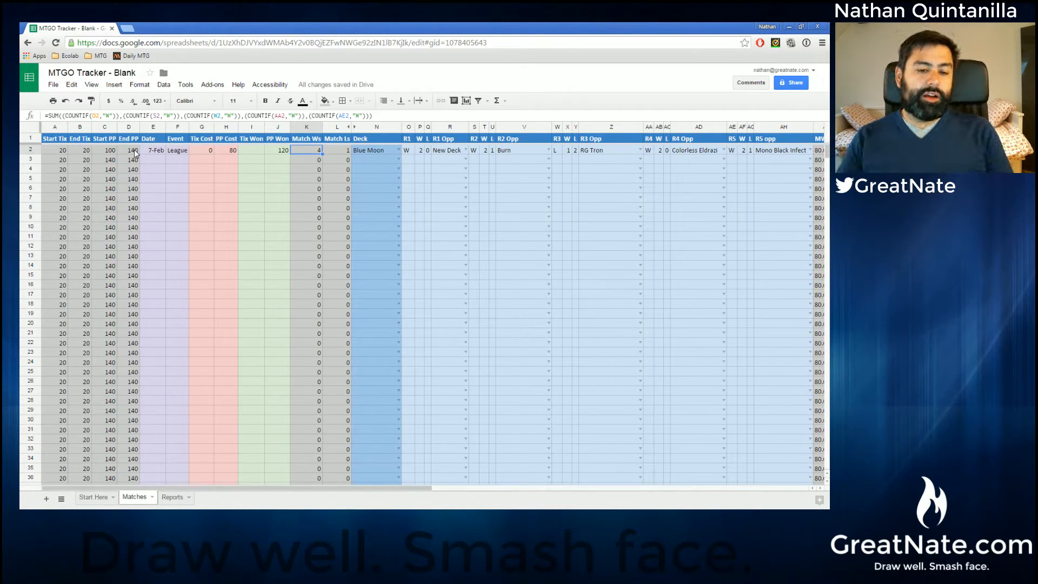
- Enter 4 as the Tix Won for the League entry in row 2
{"action": "left_click_drag", "start_coordinate": [417, 491], "coordinate": [566, 491]}
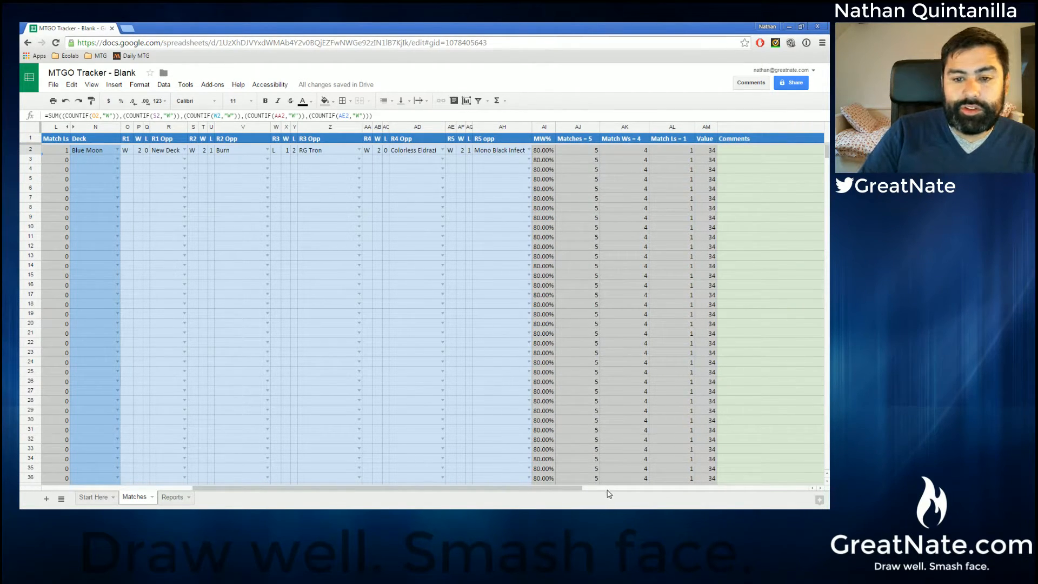
{"action": "left_click_drag", "start_coordinate": [577, 491], "coordinate": [406, 493]}
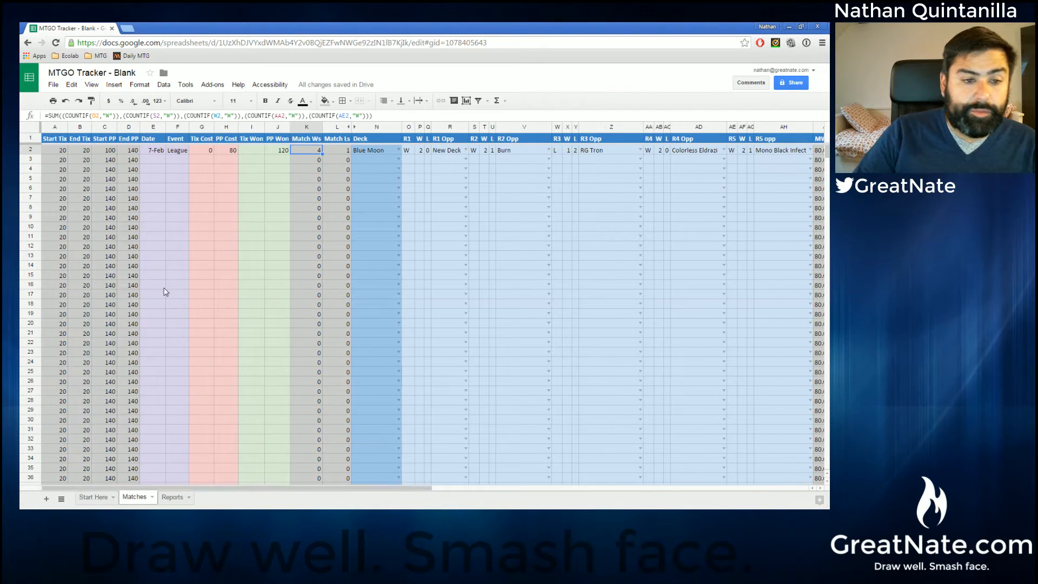
{"action": "left_click", "coordinate": [256, 151]}
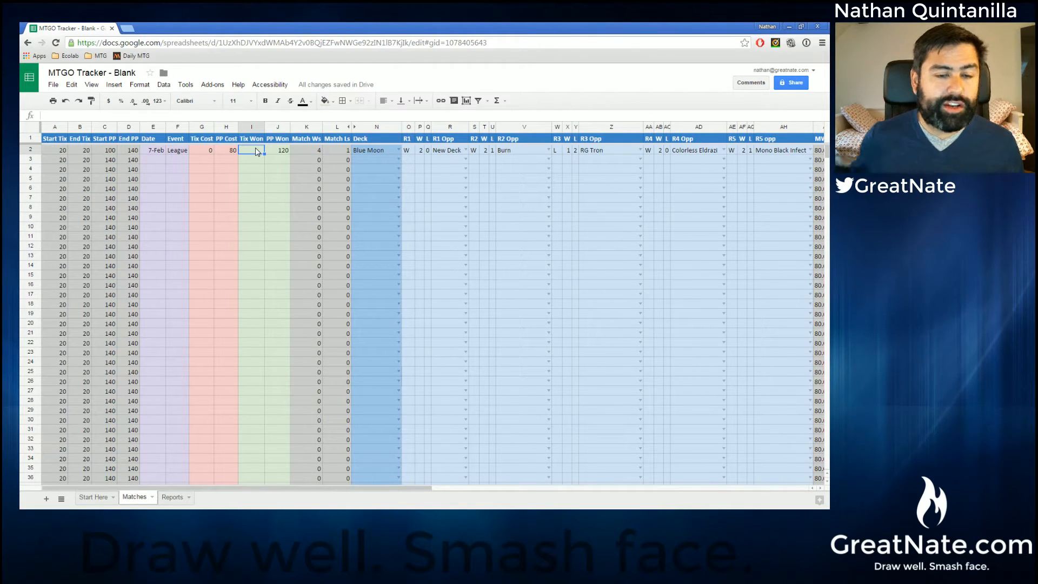
{"action": "type", "text": "4"}
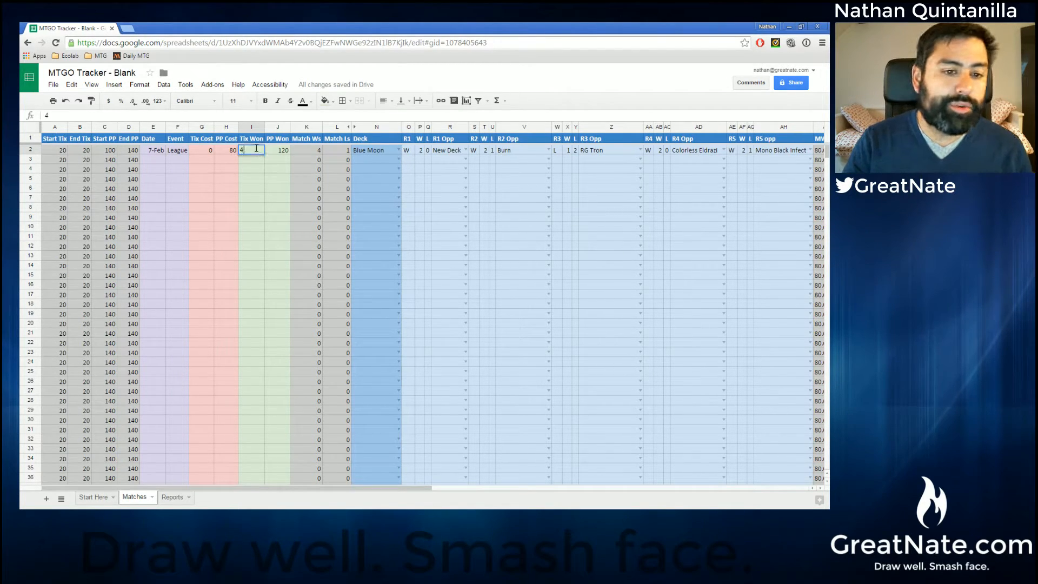
{"action": "key", "text": "Tab"}
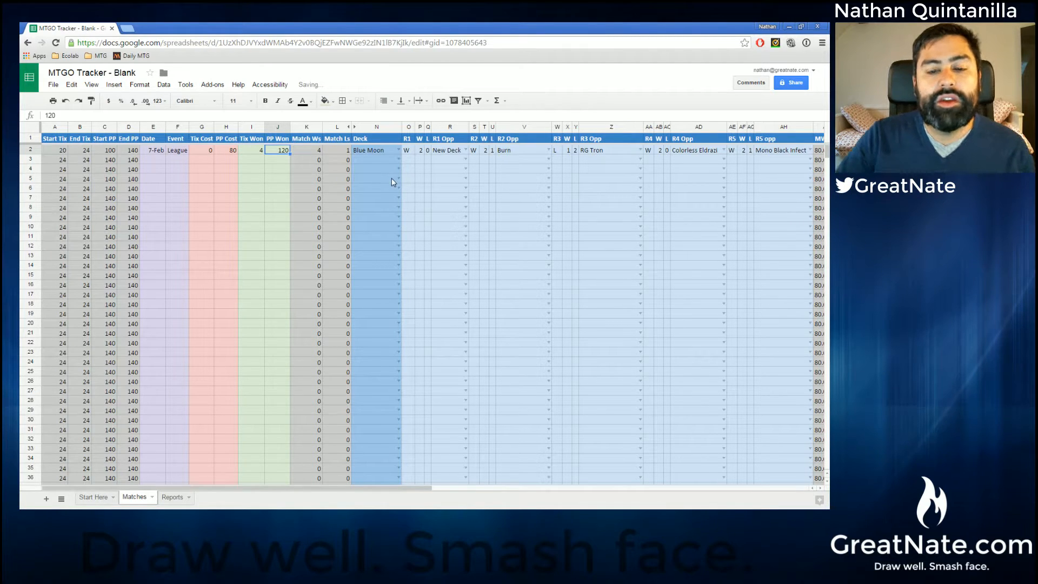
- Start a second event in row 3 with the date 2/8 and the event type League
{"action": "left_click", "coordinate": [148, 162]}
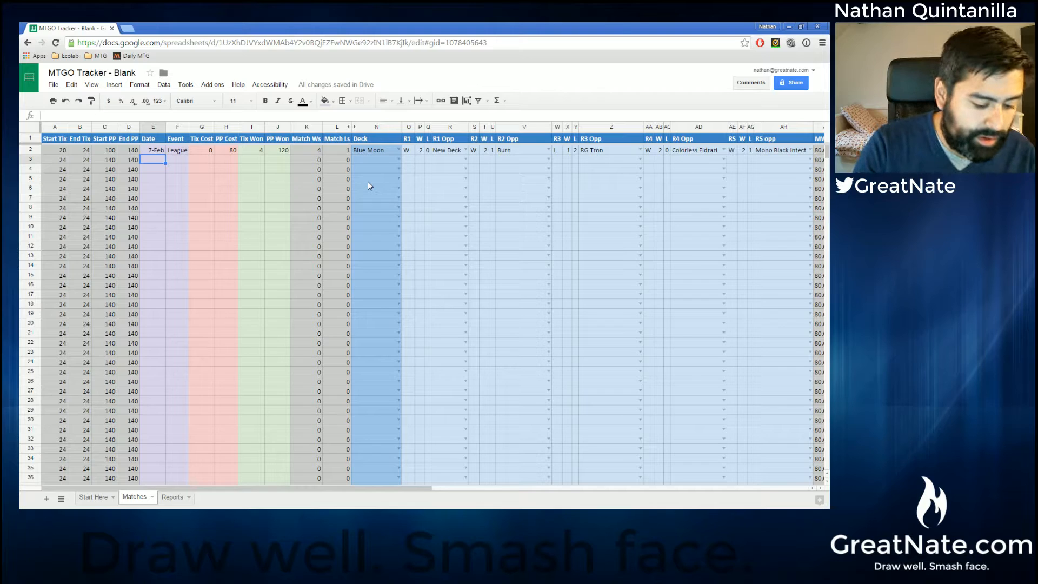
{"action": "type", "text": "2/8"}
{"action": "key", "text": "Tab"}
{"action": "type", "text": "L"}
{"action": "key", "text": "Tab"}
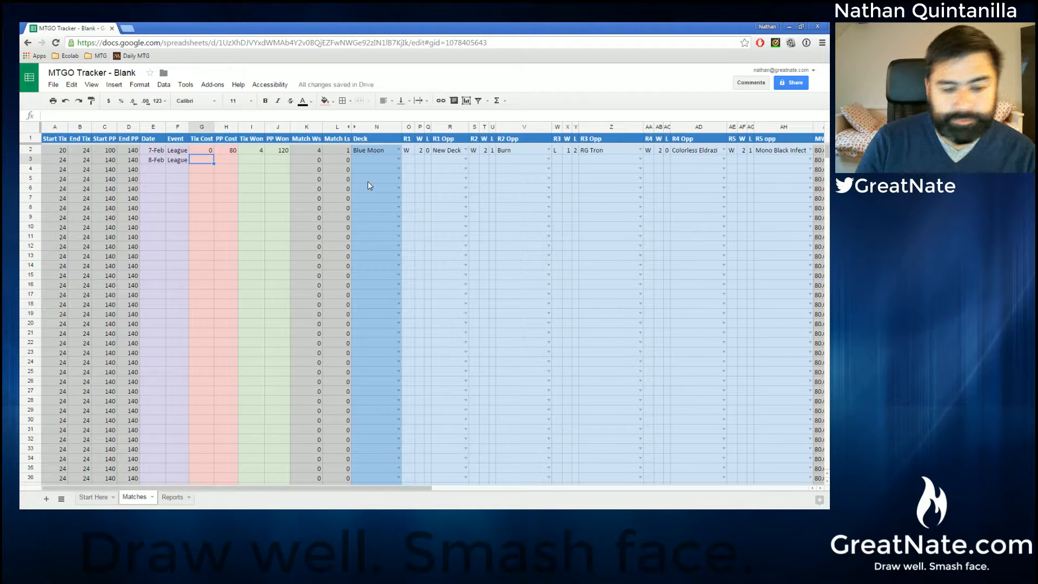
- Enter a Tix Cost of 0 and a PP Cost of 80 for the League entry in row 3
{"action": "type", "text": "0"}
{"action": "key", "text": "Tab"}
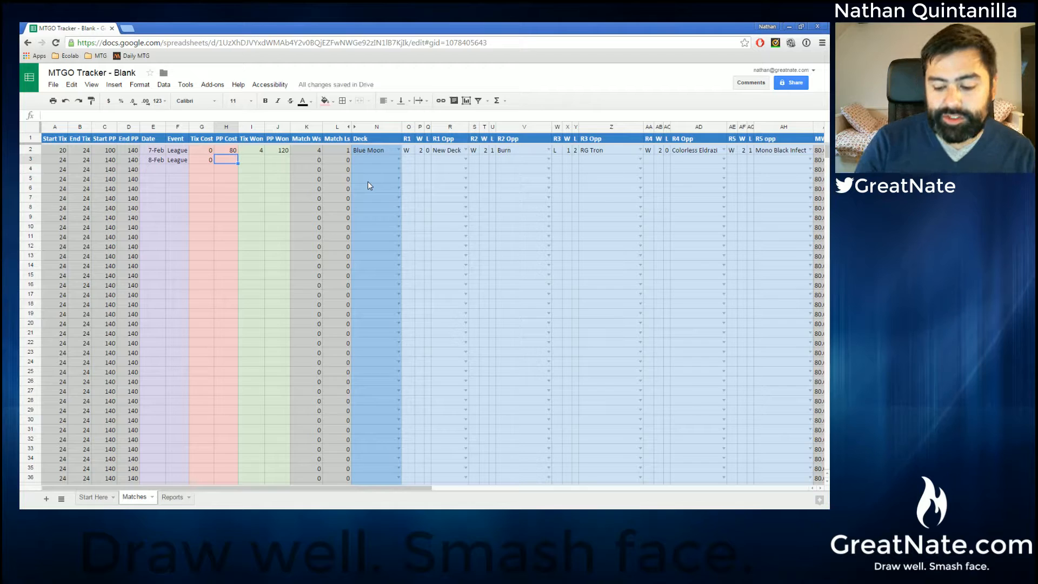
{"action": "type", "text": "80"}
{"action": "key", "text": "Tab"}
- Choose RG Tron as the deck played in row 3
{"action": "key", "text": "Tab"}
{"action": "key", "text": "Tab"}
{"action": "key", "text": "Tab"}
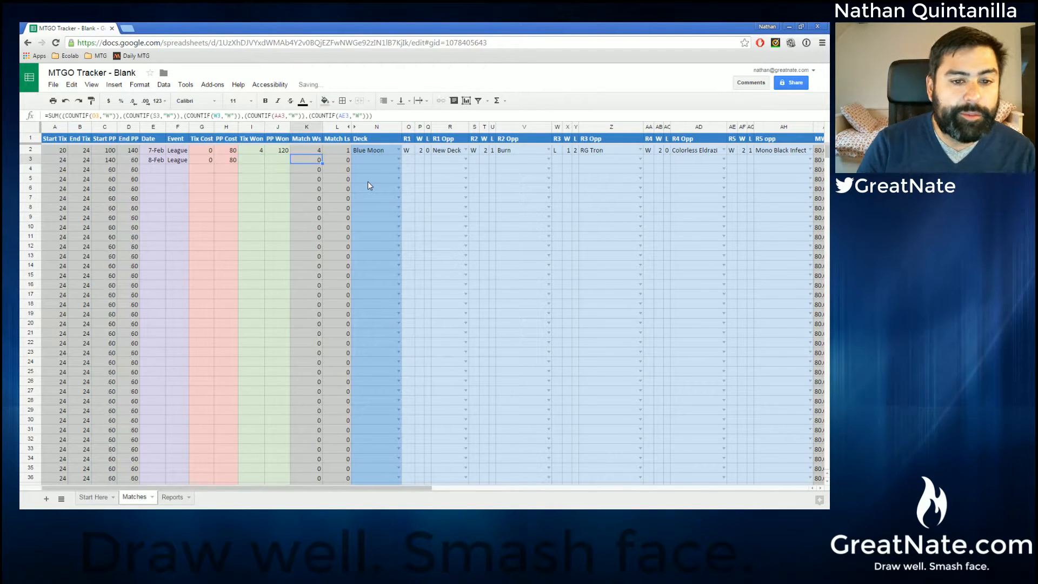
{"action": "key", "text": "Tab"}
{"action": "type", "text": "RG"}
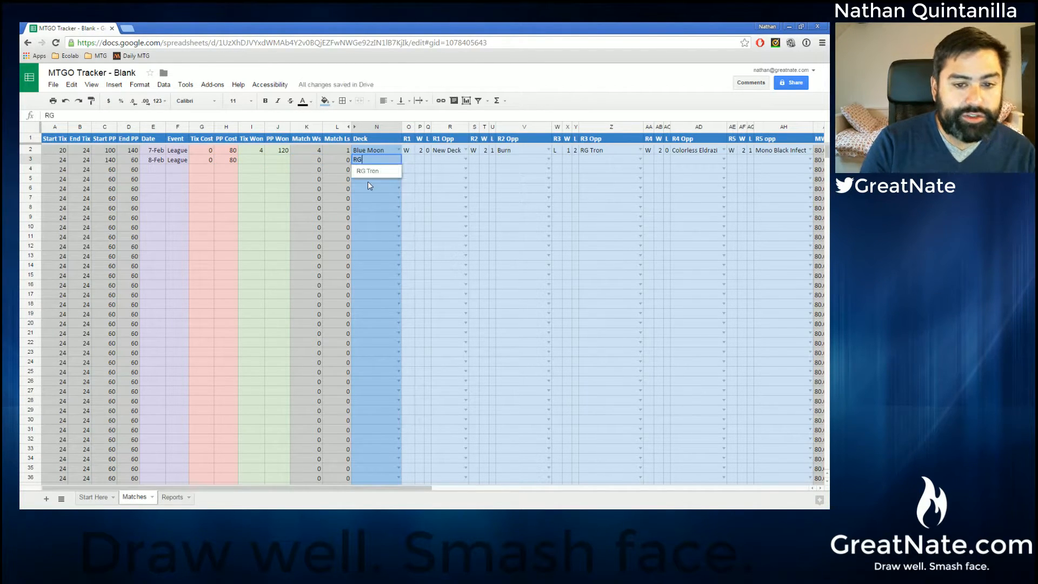
{"action": "key", "text": "Tab"}
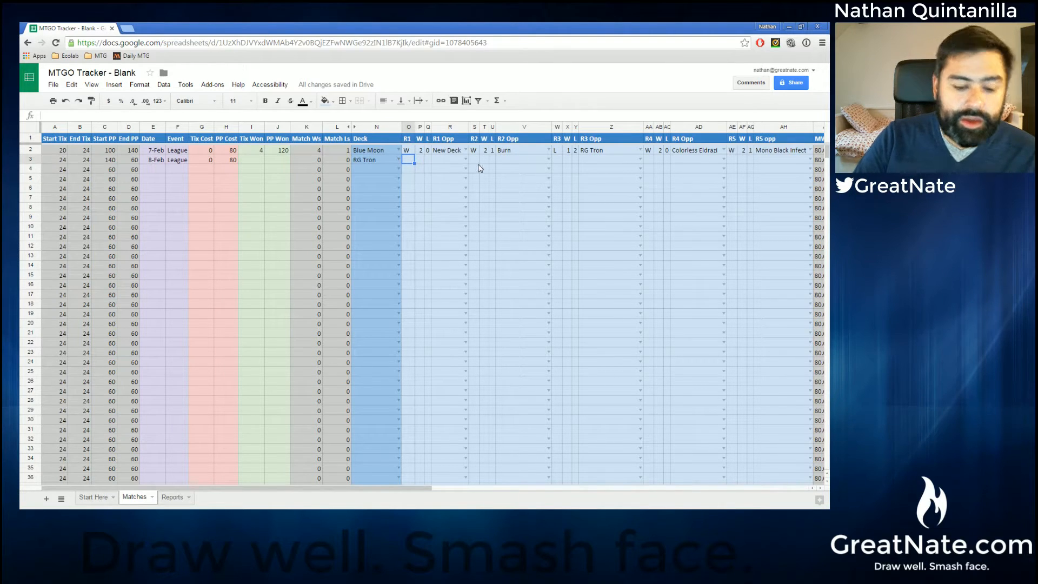
- Record round 1 in row 3 as L with 0 game wins and 2 losses against Burn
{"action": "type", "text": "L"}
{"action": "key", "text": "Tab"}
{"action": "type", "text": "0"}
{"action": "key", "text": "Tab"}
{"action": "type", "text": "2"}
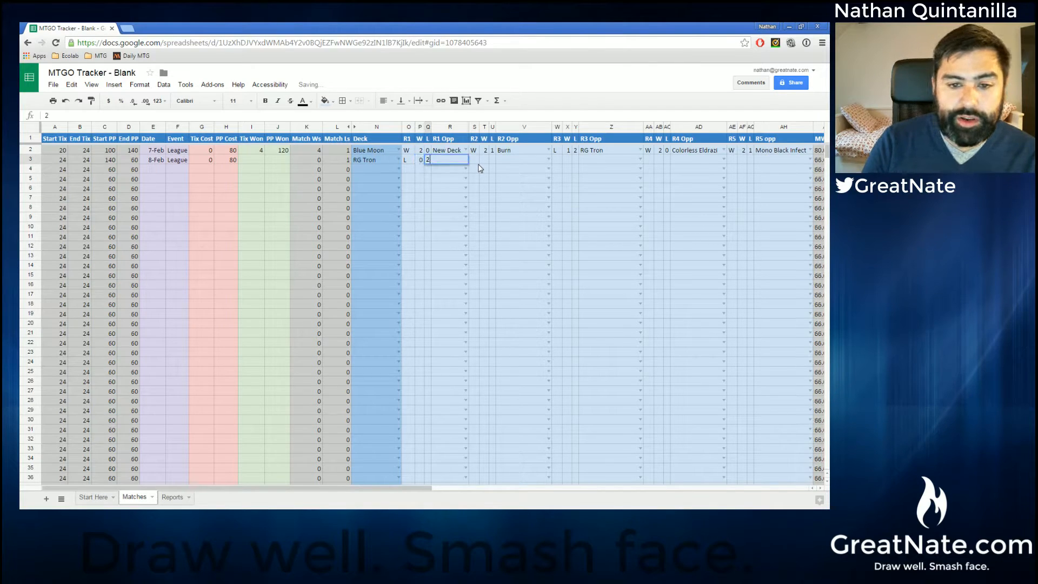
{"action": "key", "text": "Tab"}
{"action": "type", "text": "Bur"}
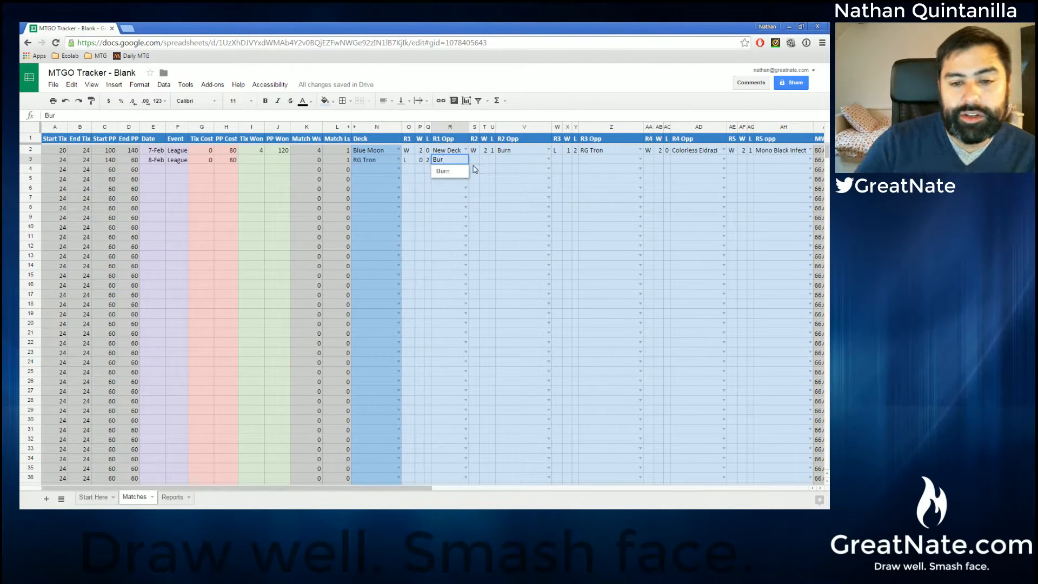
{"action": "type", "text": "n"}
{"action": "key", "text": "Tab"}
- Record round 2 in row 3 as W with 2 game wins and 0 losses against UWR Control
{"action": "type", "text": "W"}
{"action": "key", "text": "Tab"}
{"action": "type", "text": "2"}
{"action": "key", "text": "Tab"}
{"action": "type", "text": "0"}
{"action": "key", "text": "Tab"}
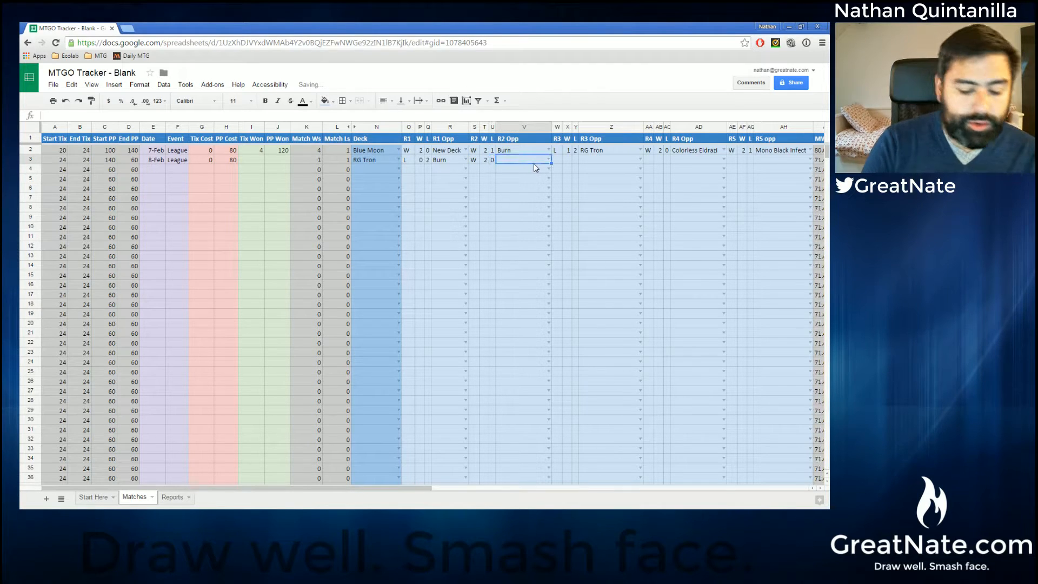
{"action": "type", "text": "UWR Co"}
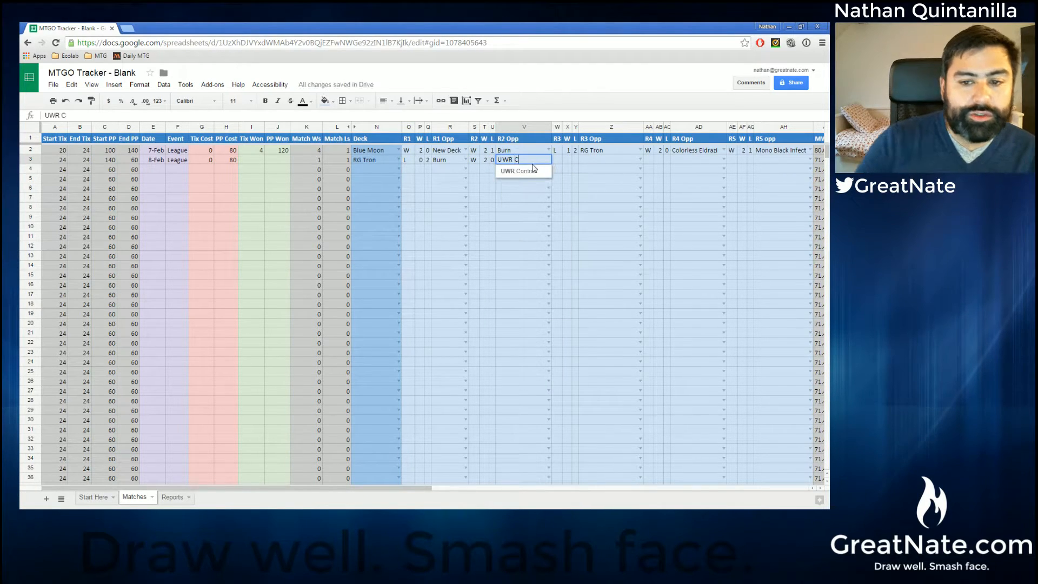
{"action": "left_click", "coordinate": [527, 171]}
- Record round 3 in row 3 as W with 2 game wins and 0 losses against Esper Control
{"action": "left_click", "coordinate": [558, 162]}
{"action": "type", "text": "W"}
{"action": "key", "text": "Tab"}
{"action": "type", "text": "20"}
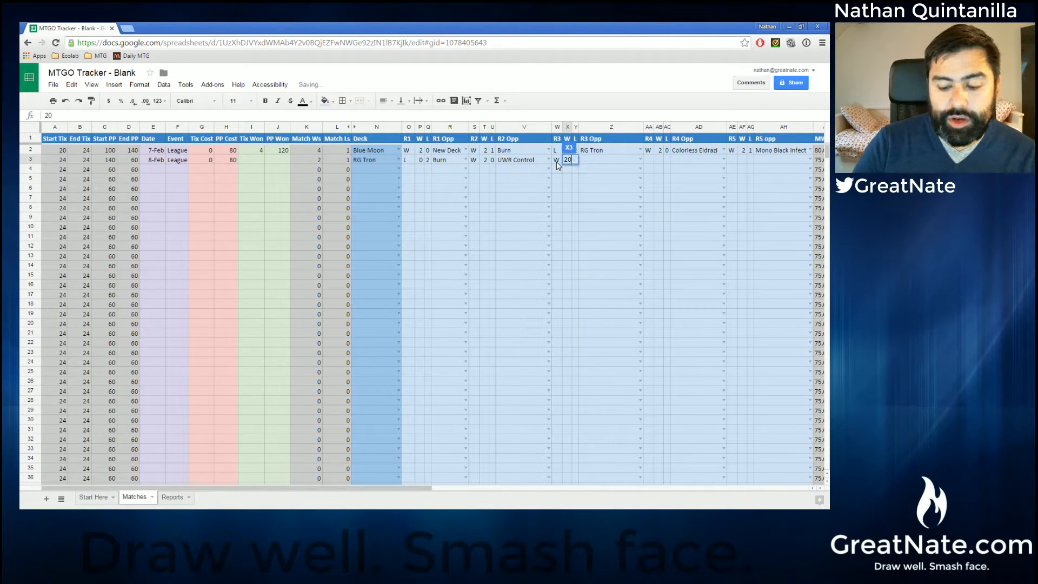
{"action": "key", "text": "BackSpace"}
{"action": "key", "text": "Tab"}
{"action": "type", "text": "0"}
{"action": "key", "text": "Tab"}
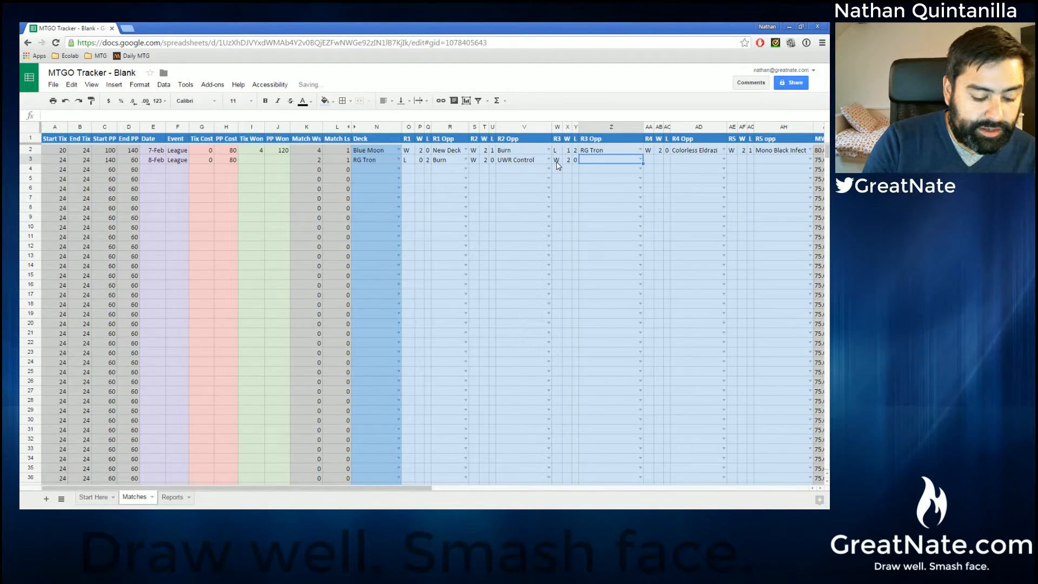
{"action": "type", "text": "Espe"}
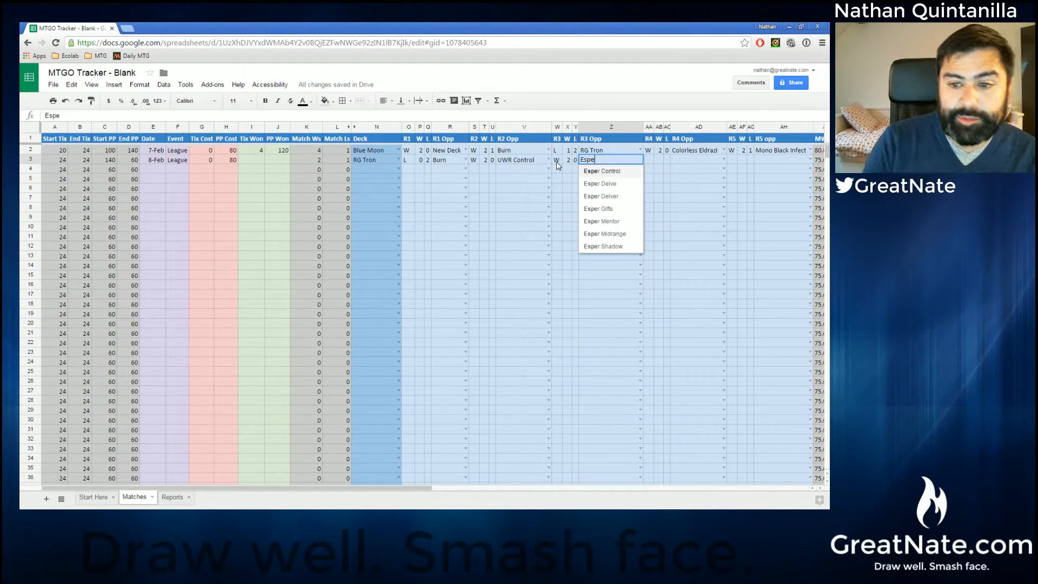
{"action": "key", "text": "Tab"}
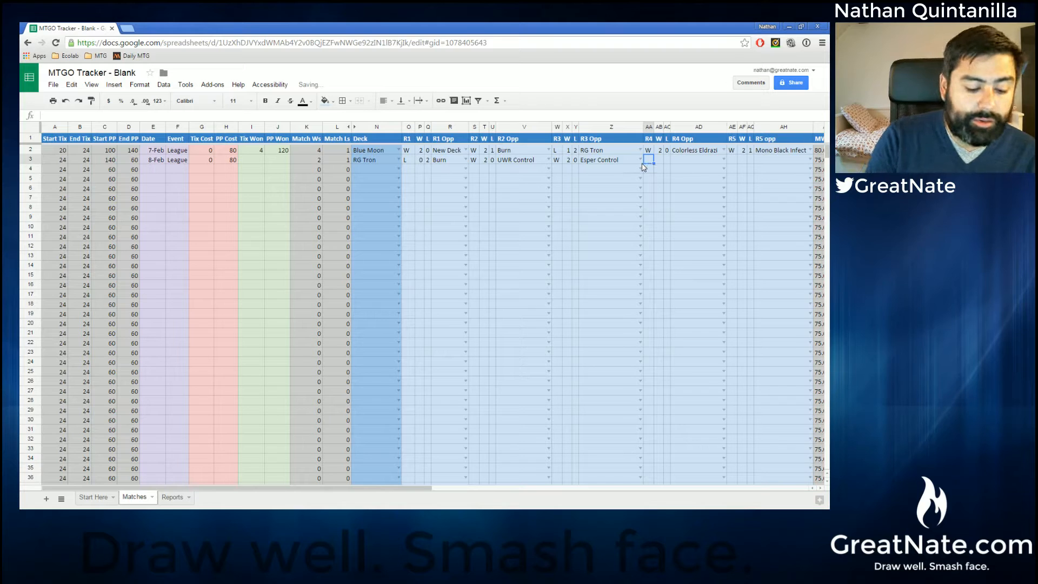
- Record round 4 in row 3 as W with 2 game wins and 1 loss against Naya Company
{"action": "type", "text": "W"}
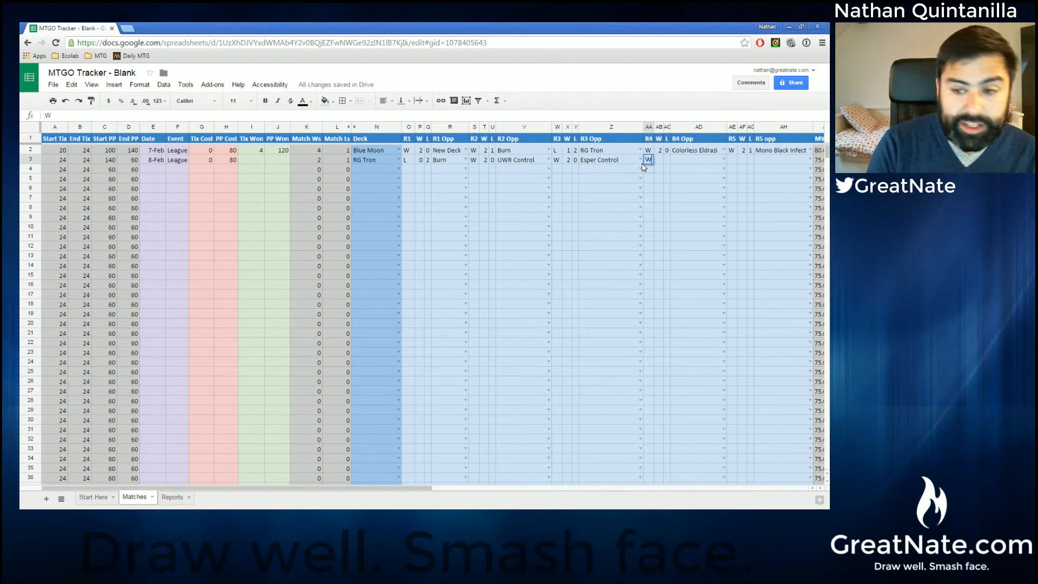
{"action": "key", "text": "Tab"}
{"action": "type", "text": "2"}
{"action": "key", "text": "Tab"}
{"action": "type", "text": "1"}
{"action": "key", "text": "Tab"}
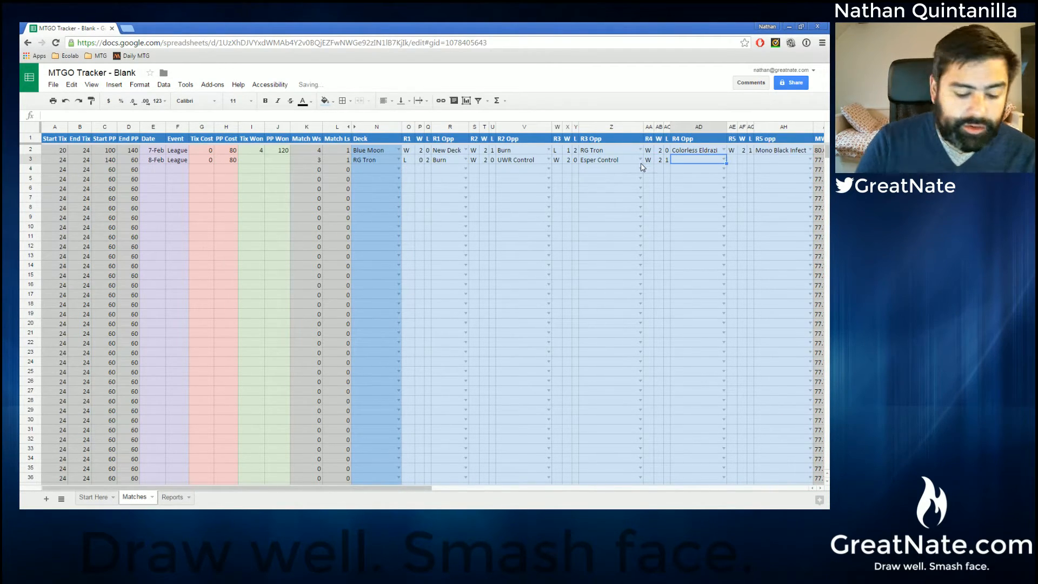
{"action": "type", "text": "Naya"}
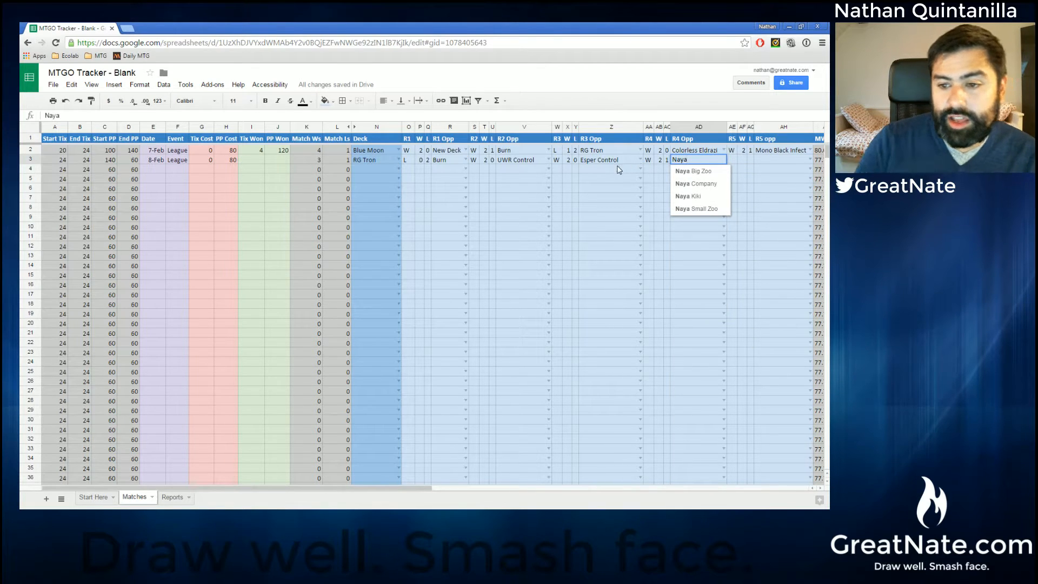
{"action": "left_click", "coordinate": [686, 185]}
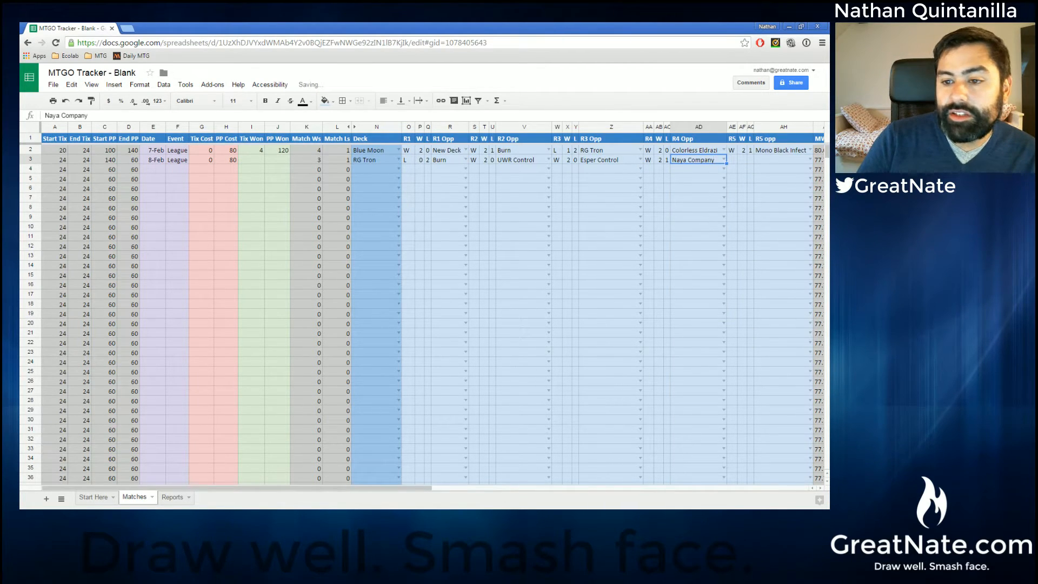
- Enter the round 5 result in row 3 as W with 2 game wins and 1 loss
{"action": "left_click", "coordinate": [733, 159]}
{"action": "type", "text": "W"}
{"action": "key", "text": "Tab"}
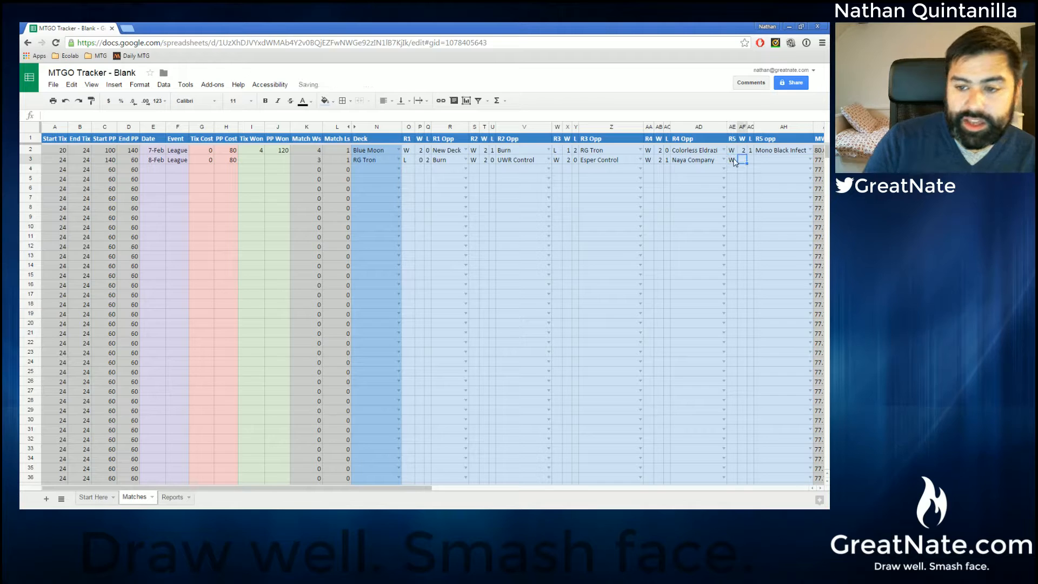
{"action": "type", "text": "2"}
{"action": "key", "text": "Tab"}
{"action": "type", "text": "1"}
{"action": "key", "text": "Tab"}
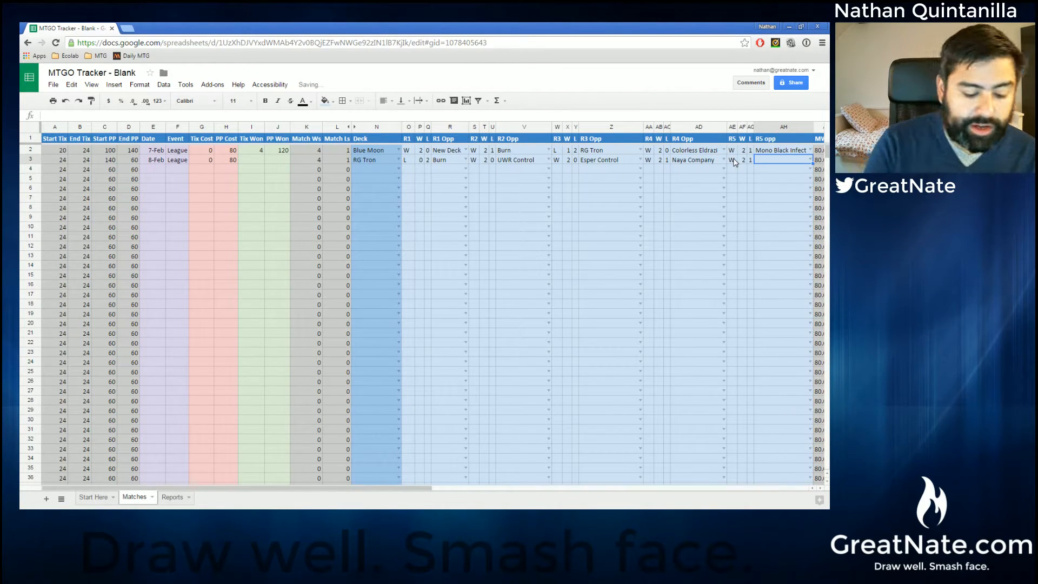
- Choose Eternal Command as the round 5 opponent in row 3
{"action": "left_click", "coordinate": [810, 160]}
{"action": "scroll", "coordinate": [822, 296], "scroll_direction": "down", "scroll_amount": 3}
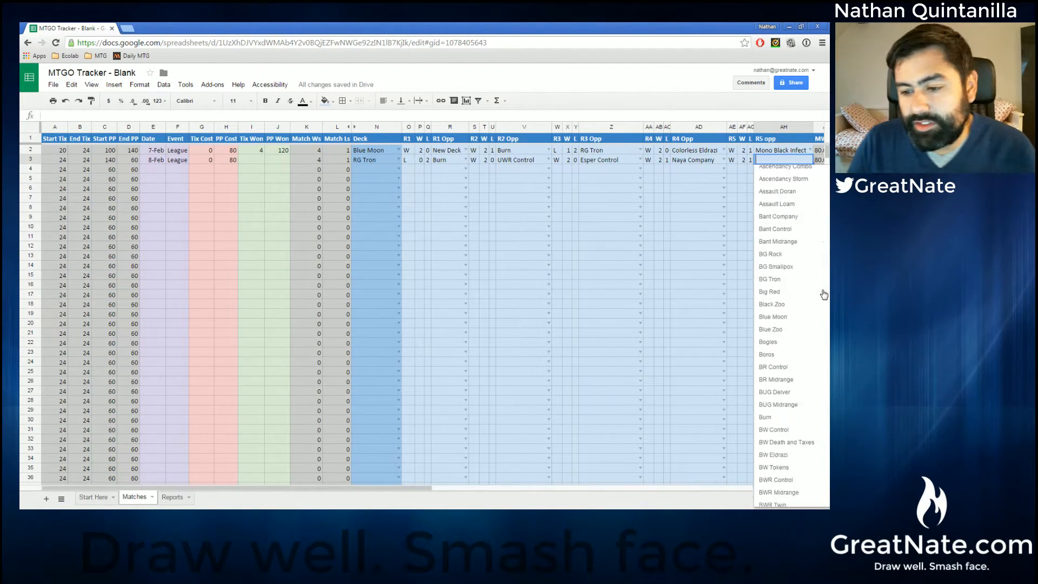
{"action": "scroll", "coordinate": [822, 296], "scroll_direction": "down", "scroll_amount": 6}
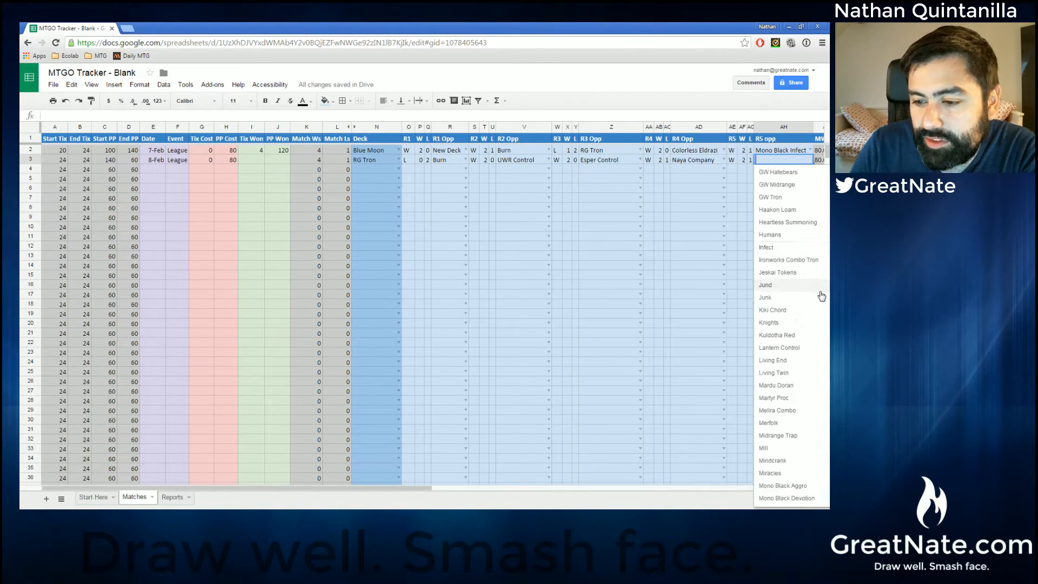
{"action": "scroll", "coordinate": [798, 262], "scroll_direction": "up", "scroll_amount": 1}
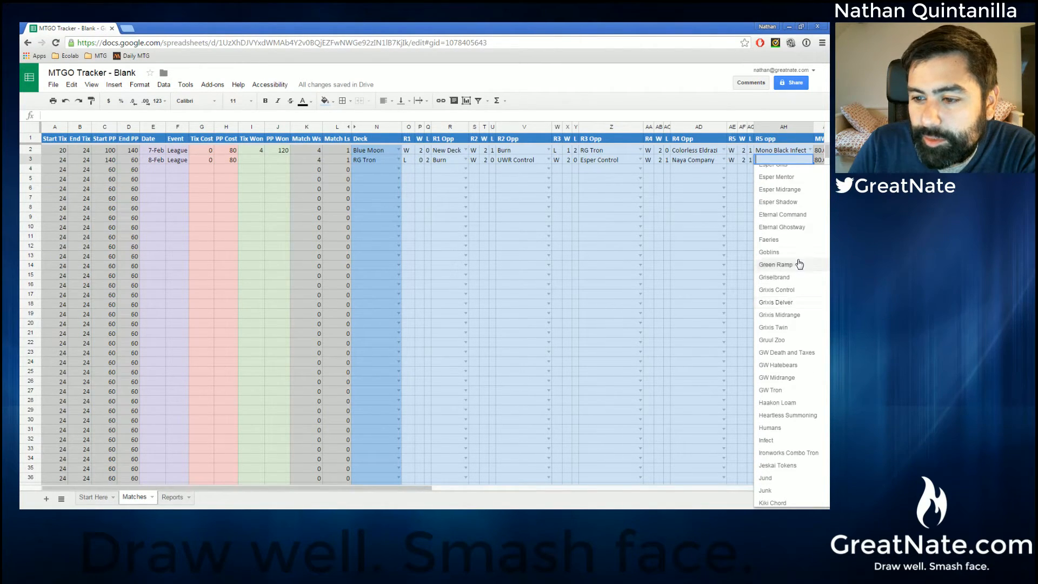
{"action": "left_click", "coordinate": [792, 216]}
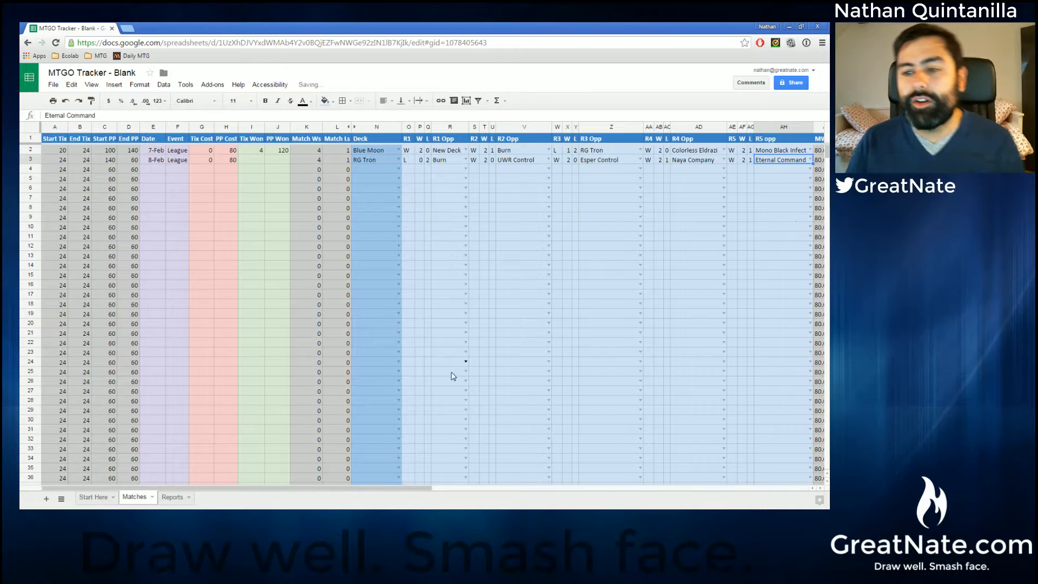
- Enter 3 as the Tix Won and 120 as the PP Won for the League entry in row 3
{"action": "left_click", "coordinate": [263, 162]}
{"action": "type", "text": "3"}
{"action": "key", "text": "Tab"}
{"action": "type", "text": "120"}
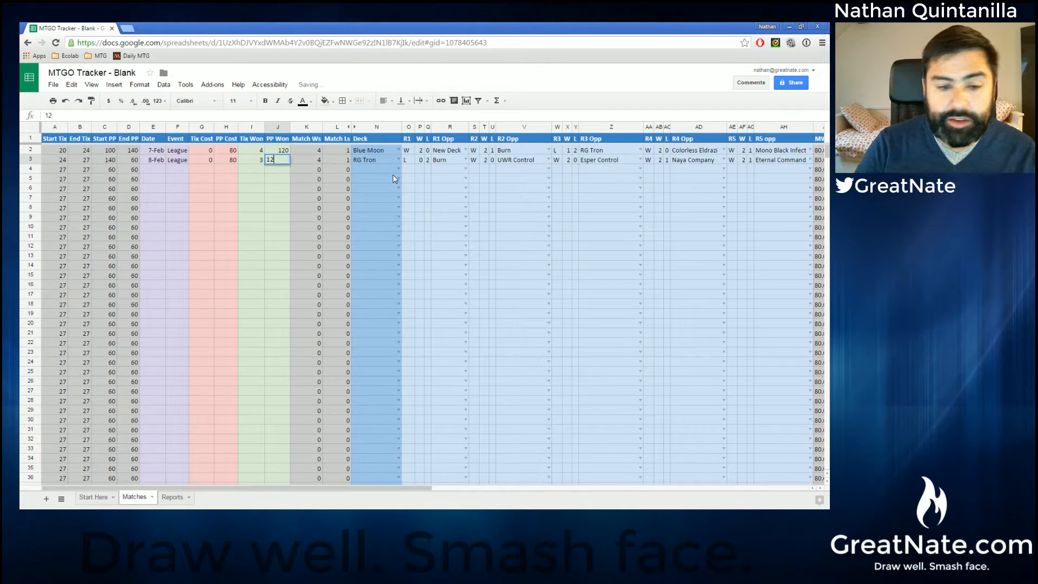
{"action": "key", "text": "Tab"}
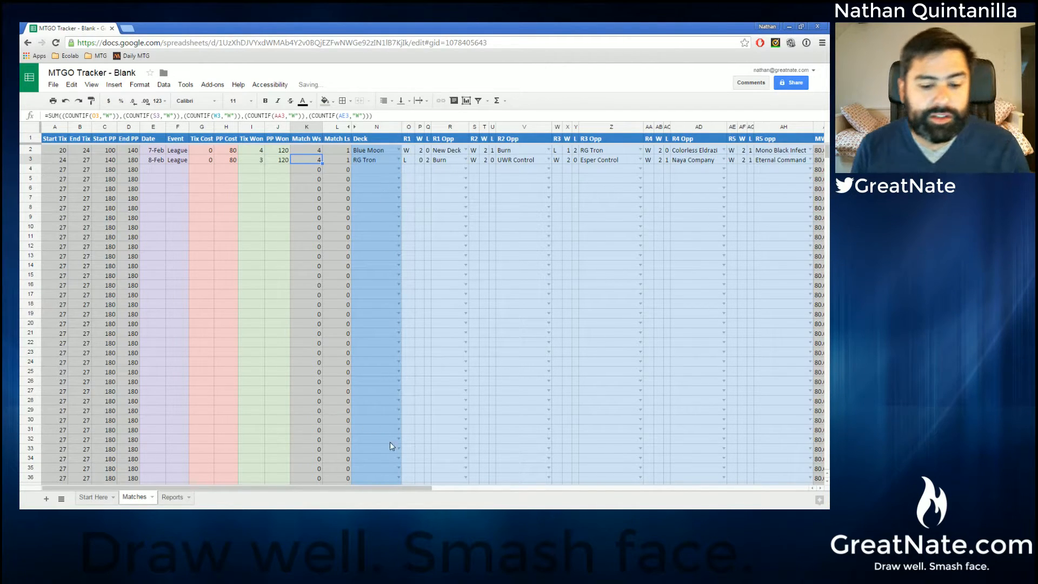
{"action": "left_click_drag", "start_coordinate": [419, 488], "coordinate": [552, 491]}
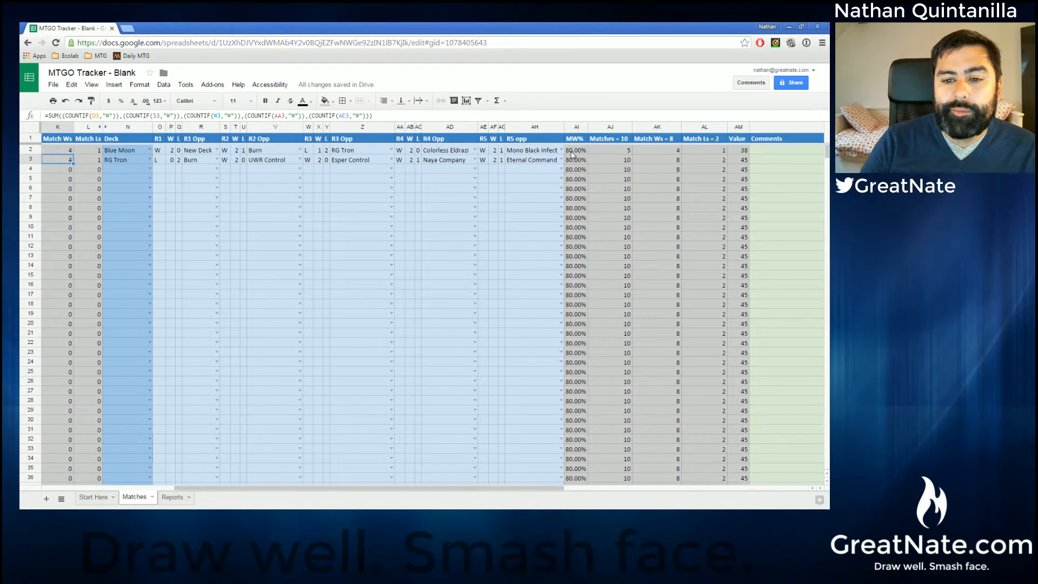
- Change the round 5 result in row 3 to L with 1 game win and 2 losses
{"action": "left_click", "coordinate": [494, 160]}
{"action": "type", "text": "1"}
{"action": "key", "text": "Tab"}
{"action": "type", "text": "2"}
{"action": "key", "text": "Tab"}
{"action": "left_click", "coordinate": [482, 159]}
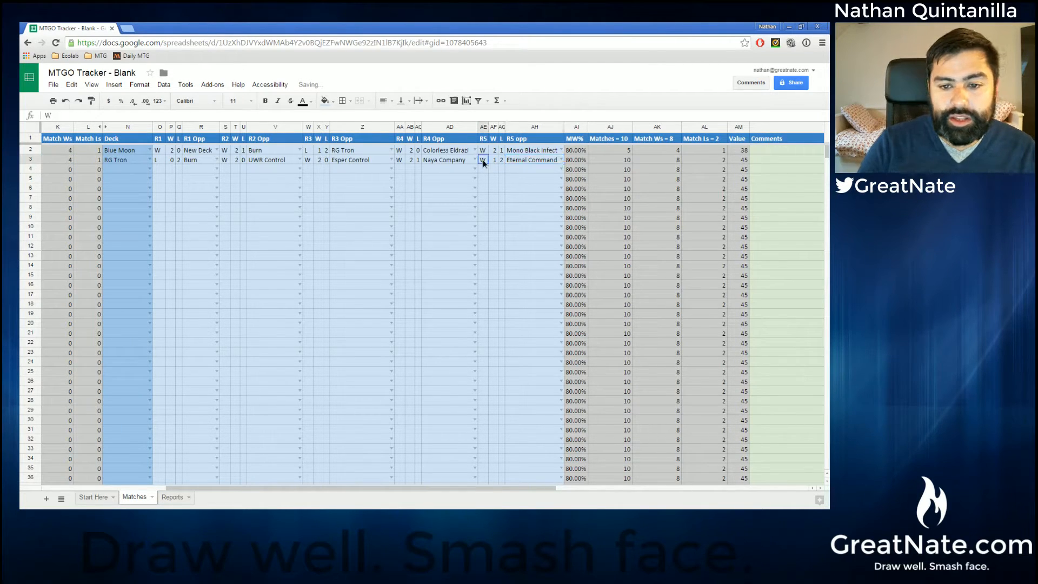
{"action": "type", "text": "L"}
{"action": "key", "text": "Tab"}
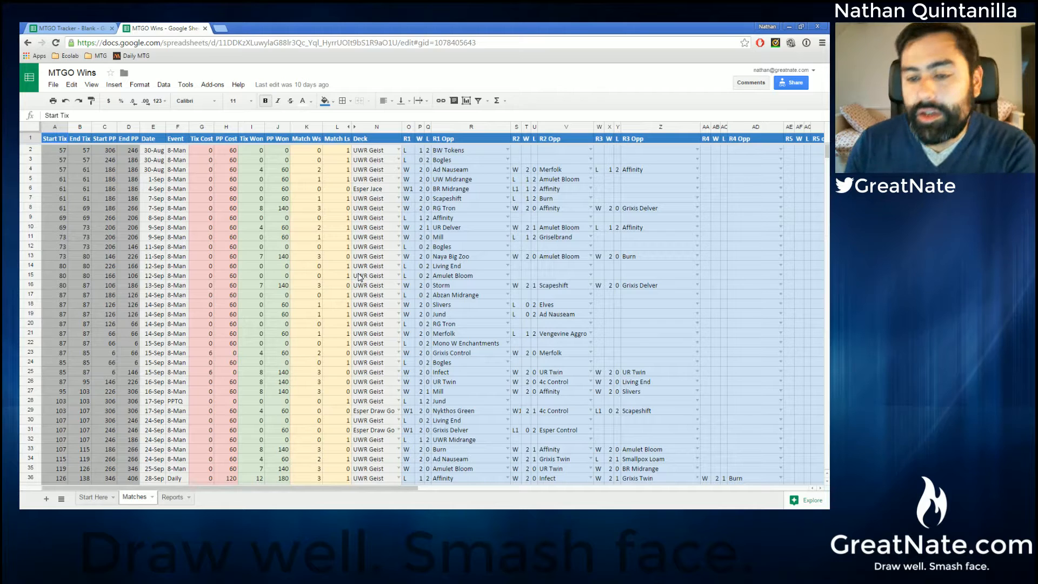
- Look across the MTGO Wins match log to the Comments column and check the notes on lost matches in rows 6 to 10
{"action": "left_click_drag", "start_coordinate": [373, 489], "coordinate": [315, 354]}
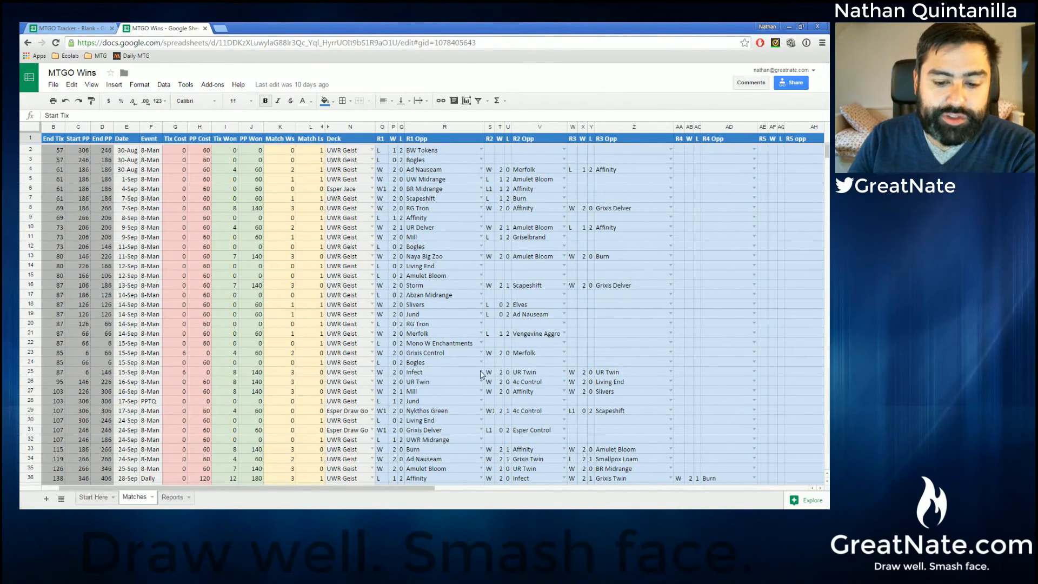
{"action": "left_click_drag", "start_coordinate": [402, 490], "coordinate": [627, 479]}
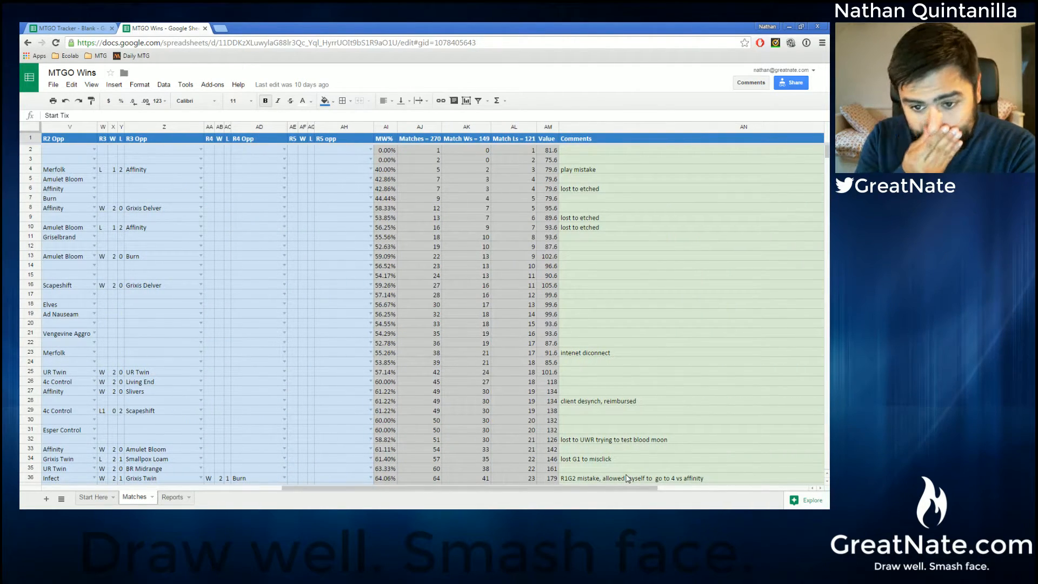
{"action": "left_click", "coordinate": [608, 189]}
{"action": "left_click", "coordinate": [609, 208]}
{"action": "left_click", "coordinate": [609, 227]}
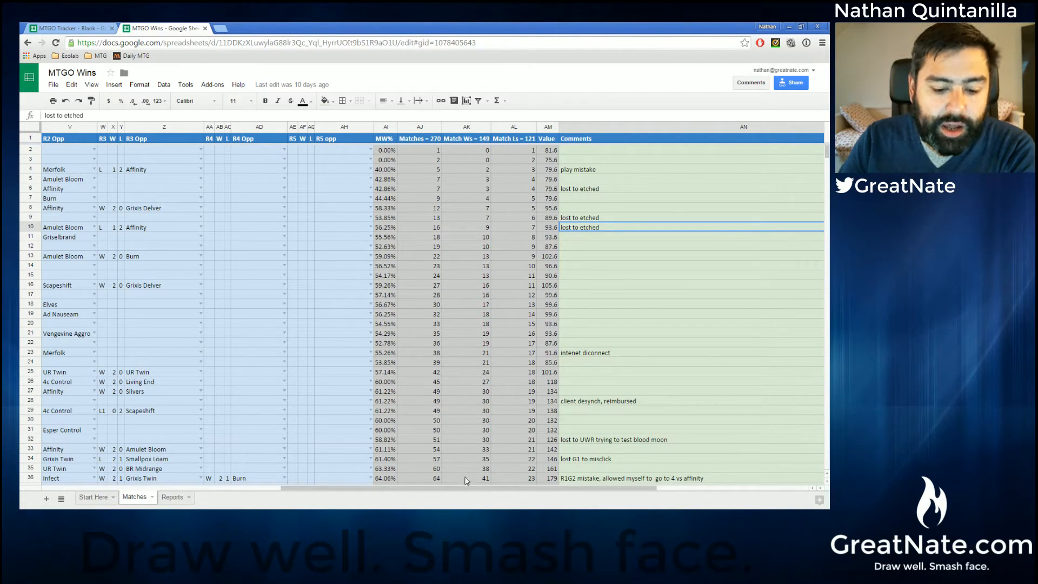
- Examine how the MW% column develops through the MTGO Wins match log down to the last recorded events
{"action": "left_click_drag", "start_coordinate": [465, 492], "coordinate": [440, 490]}
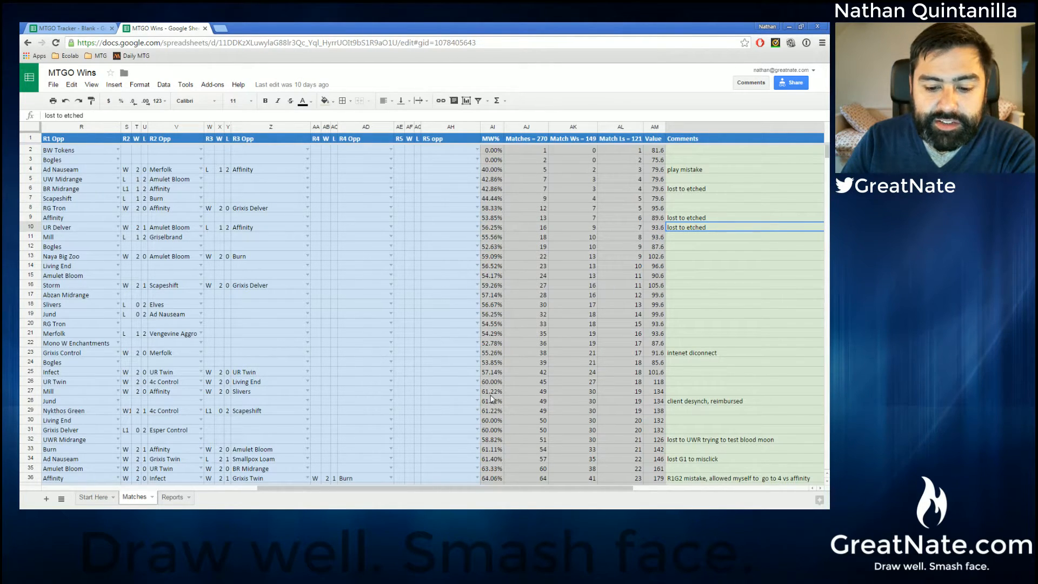
{"action": "scroll", "coordinate": [492, 398], "scroll_direction": "down", "scroll_amount": 2}
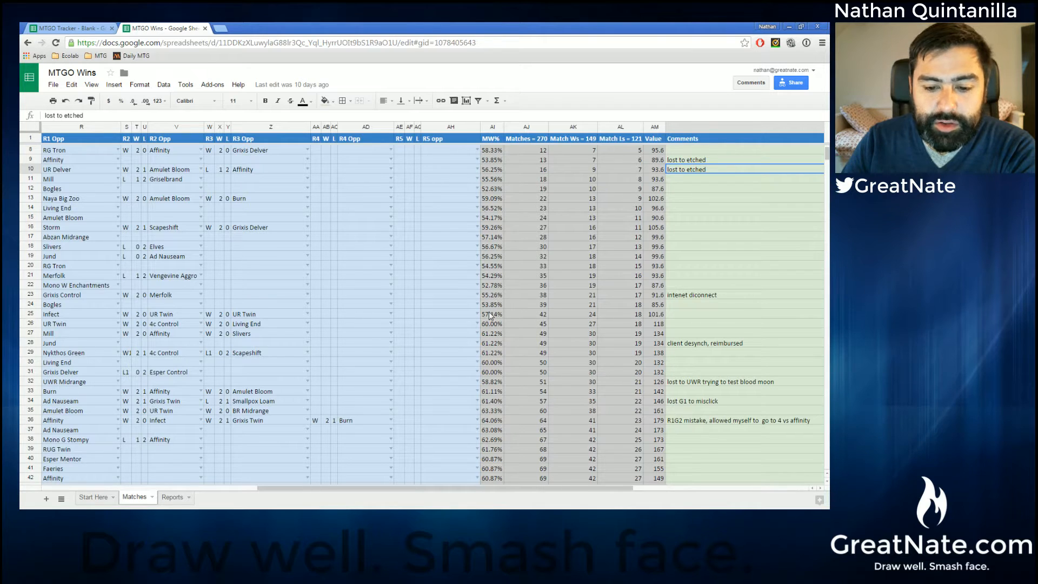
{"action": "scroll", "coordinate": [490, 354], "scroll_direction": "down", "scroll_amount": 1}
{"action": "scroll", "coordinate": [493, 372], "scroll_direction": "down", "scroll_amount": 3}
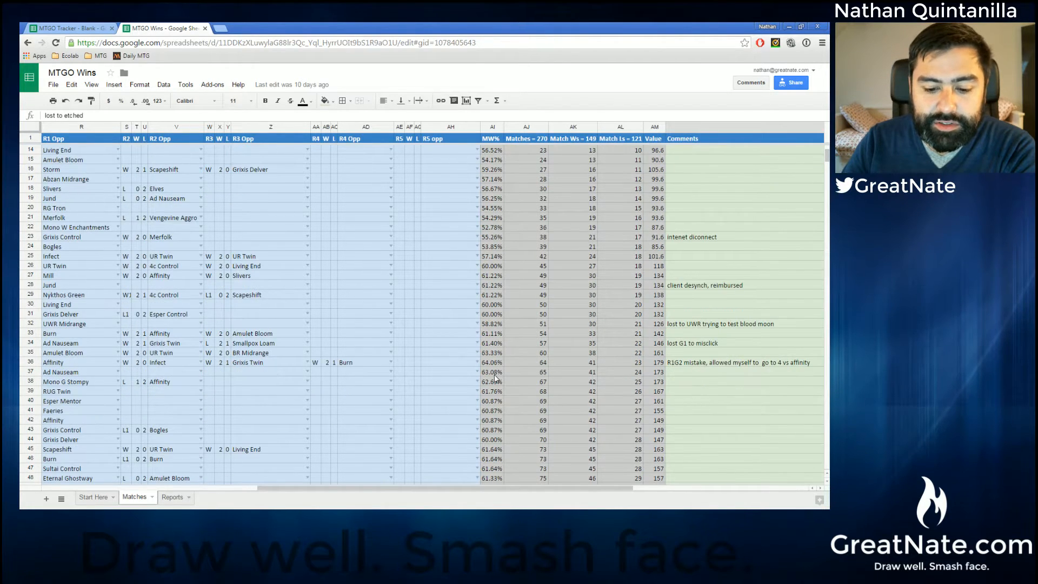
{"action": "scroll", "coordinate": [496, 372], "scroll_direction": "down", "scroll_amount": 6}
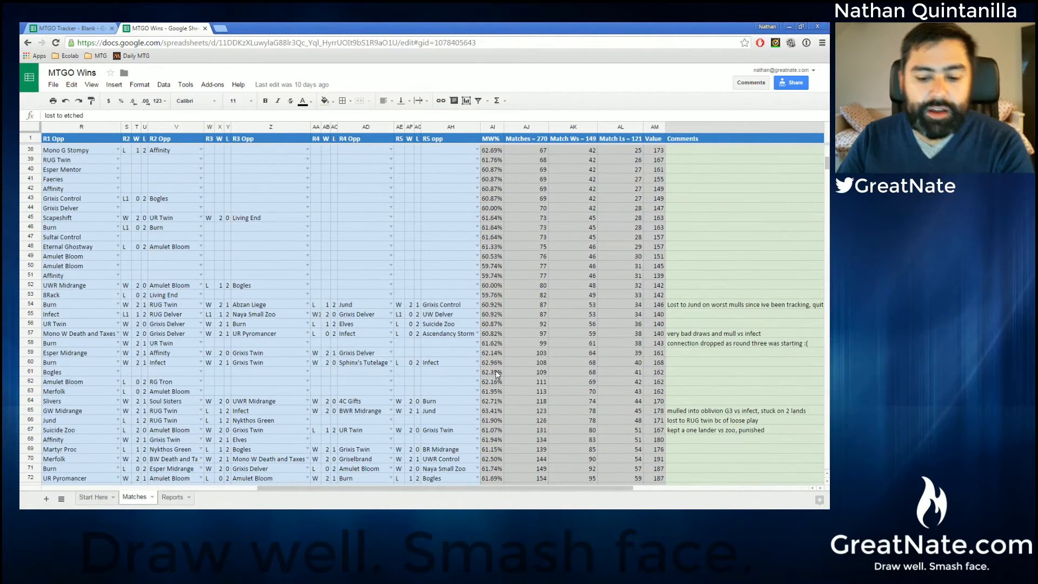
{"action": "scroll", "coordinate": [494, 379], "scroll_direction": "down", "scroll_amount": 1}
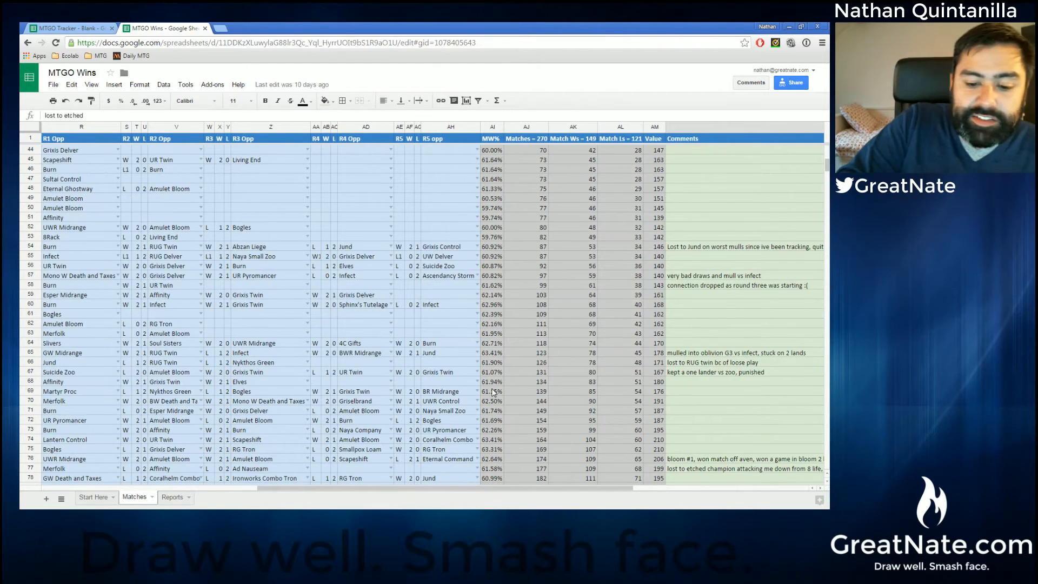
{"action": "scroll", "coordinate": [489, 370], "scroll_direction": "up", "scroll_amount": 3}
{"action": "scroll", "coordinate": [486, 184], "scroll_direction": "down", "scroll_amount": 1}
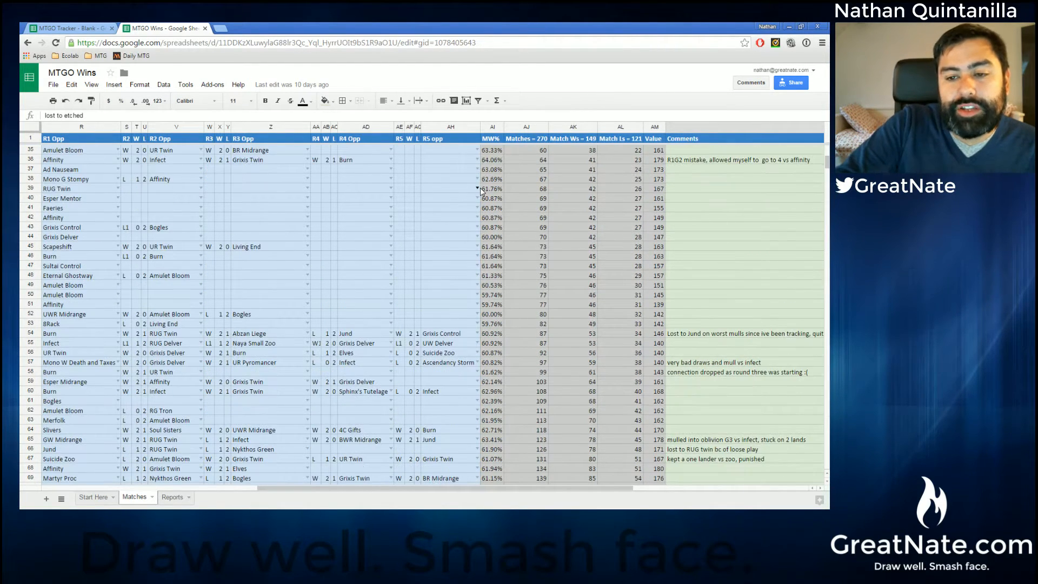
{"action": "scroll", "coordinate": [489, 183], "scroll_direction": "down", "scroll_amount": 2}
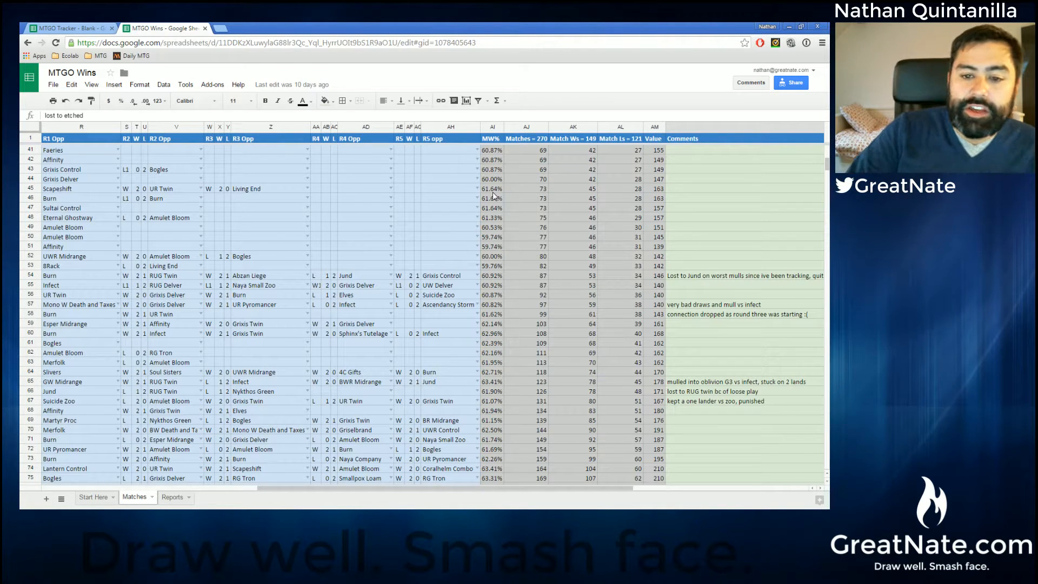
{"action": "scroll", "coordinate": [493, 196], "scroll_direction": "down", "scroll_amount": 3}
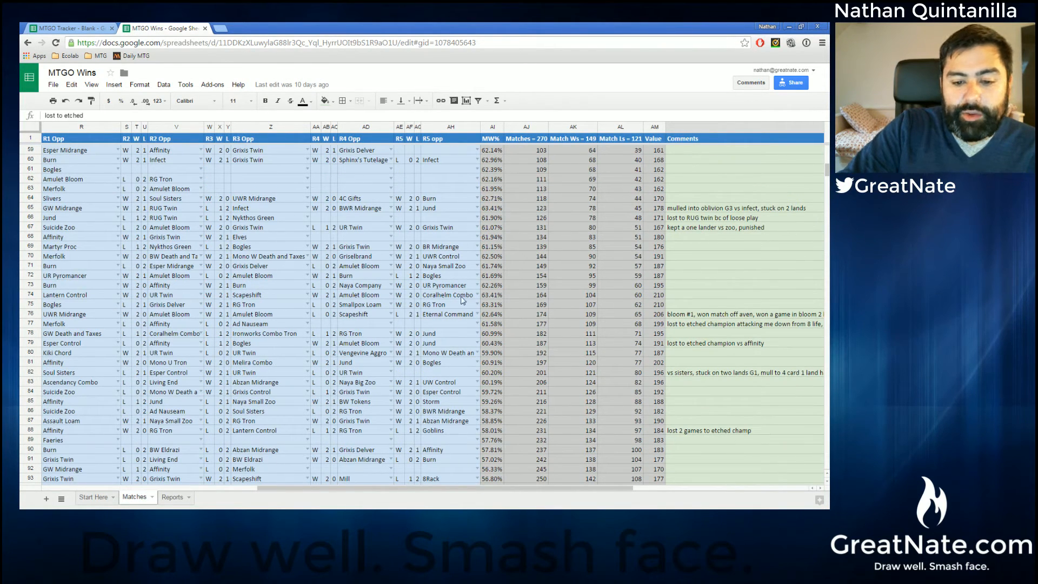
{"action": "scroll", "coordinate": [498, 427], "scroll_direction": "down", "scroll_amount": 3}
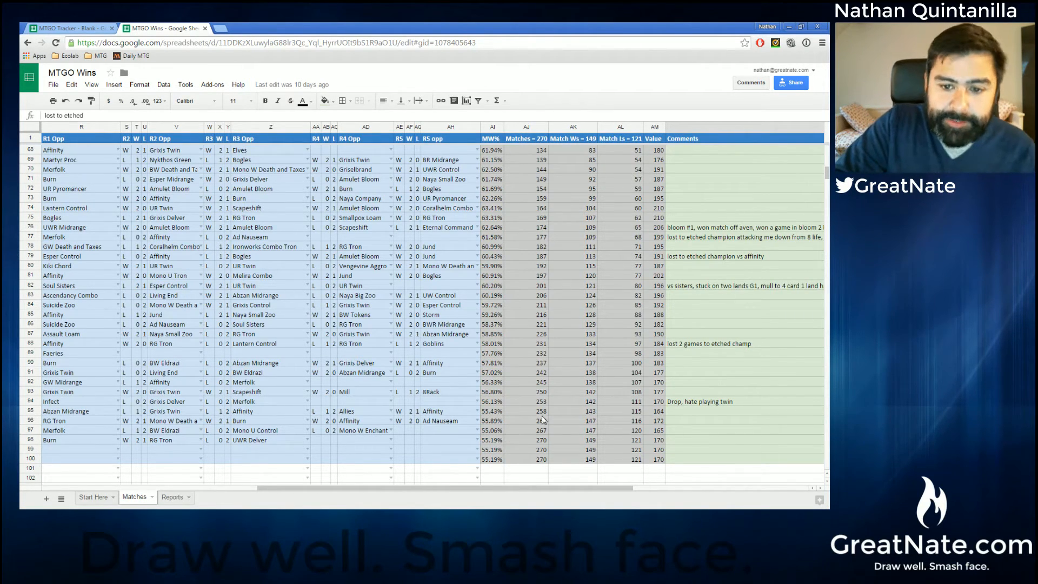
{"action": "scroll", "coordinate": [567, 336], "scroll_direction": "up", "scroll_amount": 20}
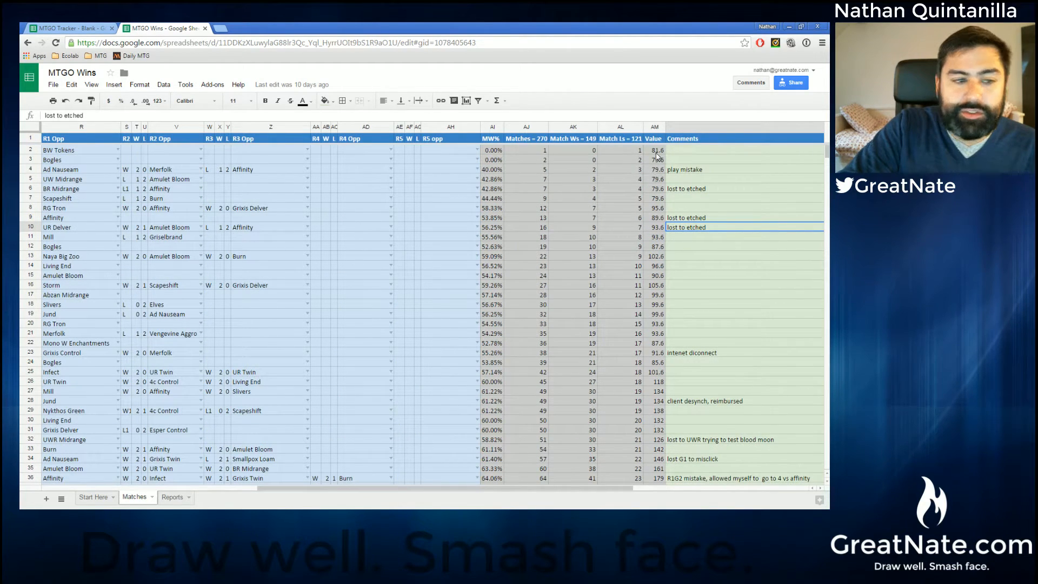
- Follow the Value column through the MTGO Wins match log, checking its peaks in rows 36, 68 and 74
{"action": "scroll", "coordinate": [648, 256], "scroll_direction": "down", "scroll_amount": 5}
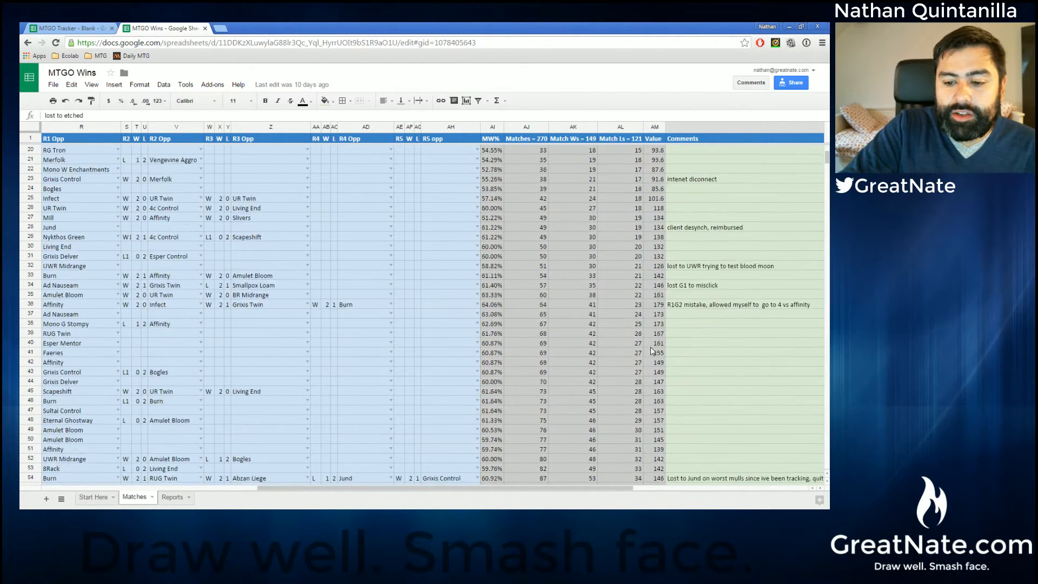
{"action": "scroll", "coordinate": [657, 361], "scroll_direction": "down", "scroll_amount": 1}
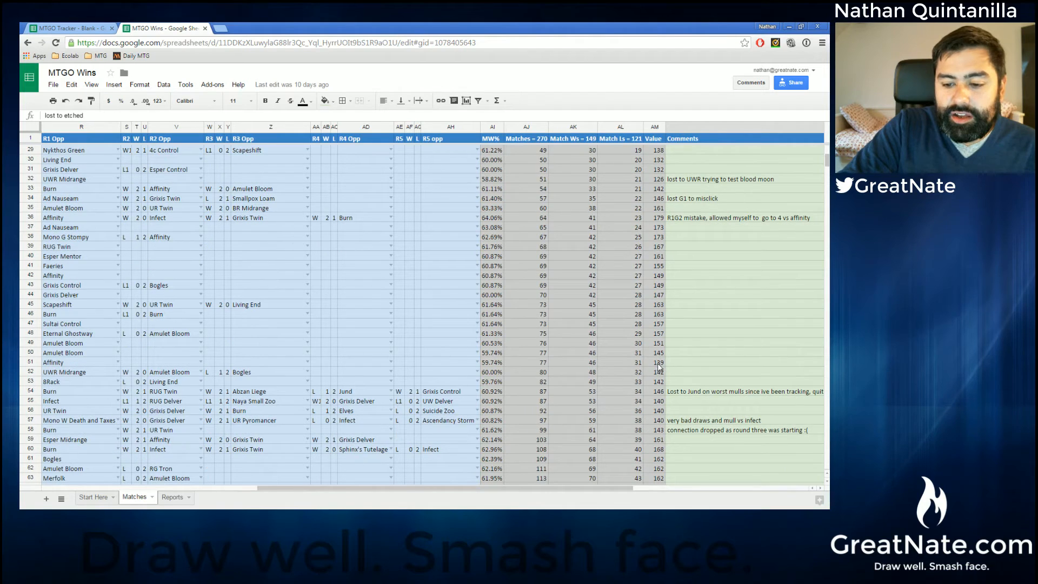
{"action": "left_click", "coordinate": [656, 219]}
{"action": "scroll", "coordinate": [657, 278], "scroll_direction": "down", "scroll_amount": 3}
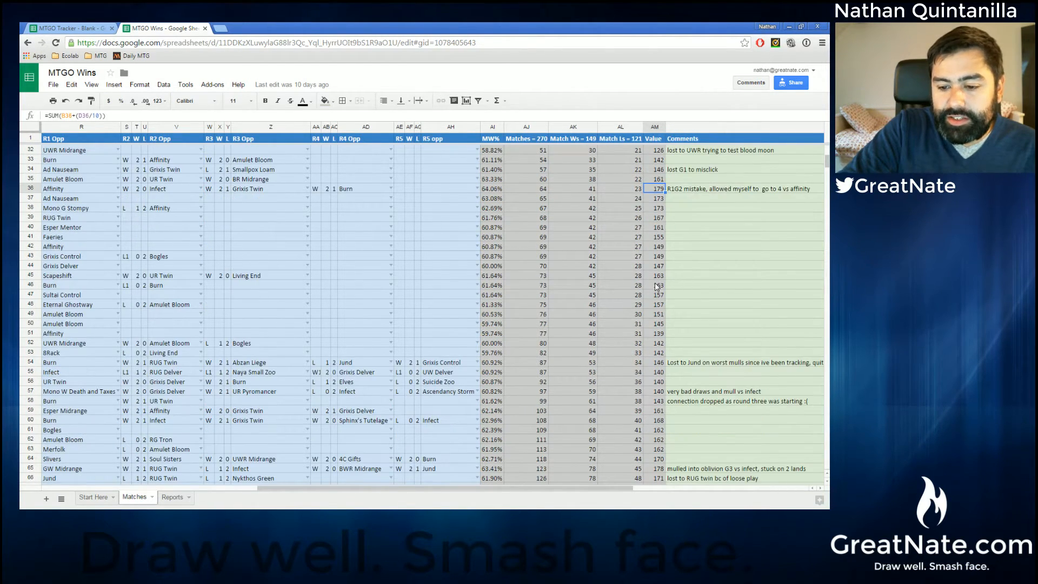
{"action": "left_click", "coordinate": [661, 440]}
{"action": "scroll", "coordinate": [662, 441], "scroll_direction": "down", "scroll_amount": 2}
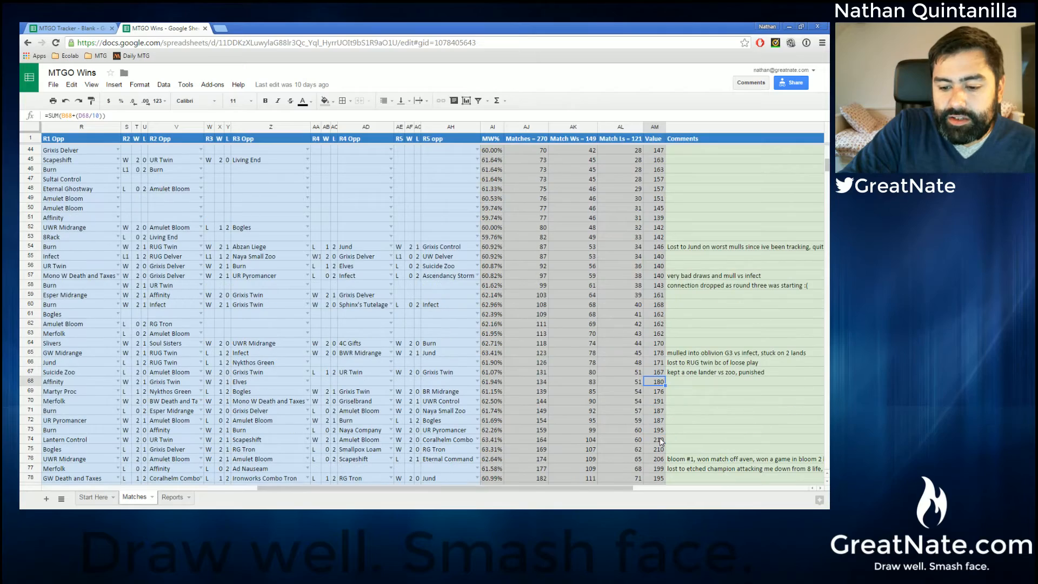
{"action": "left_click", "coordinate": [661, 403]}
{"action": "left_click", "coordinate": [663, 439]}
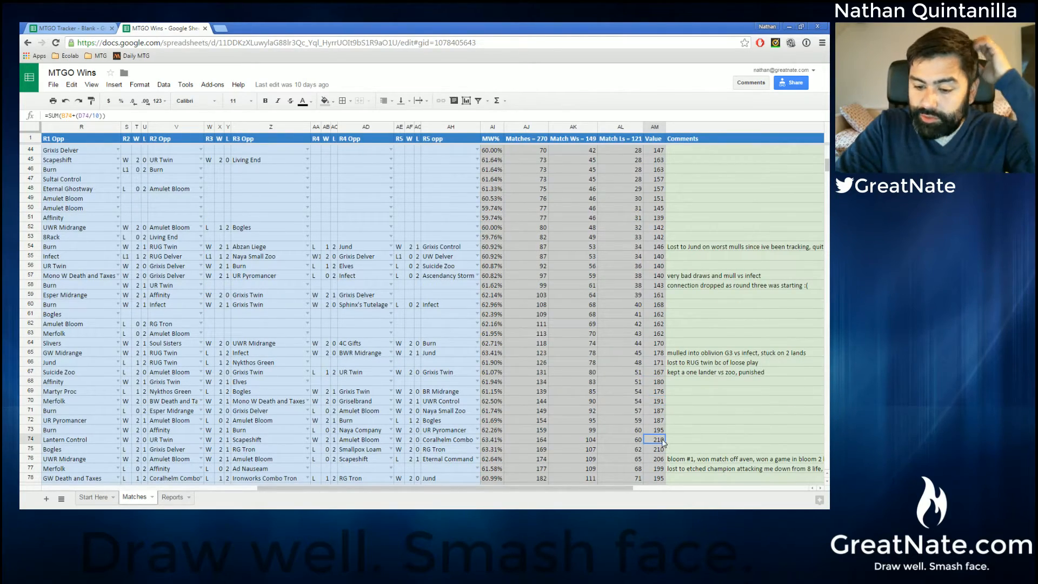
{"action": "scroll", "coordinate": [663, 441], "scroll_direction": "down", "scroll_amount": 2}
{"action": "scroll", "coordinate": [664, 441], "scroll_direction": "down", "scroll_amount": 3}
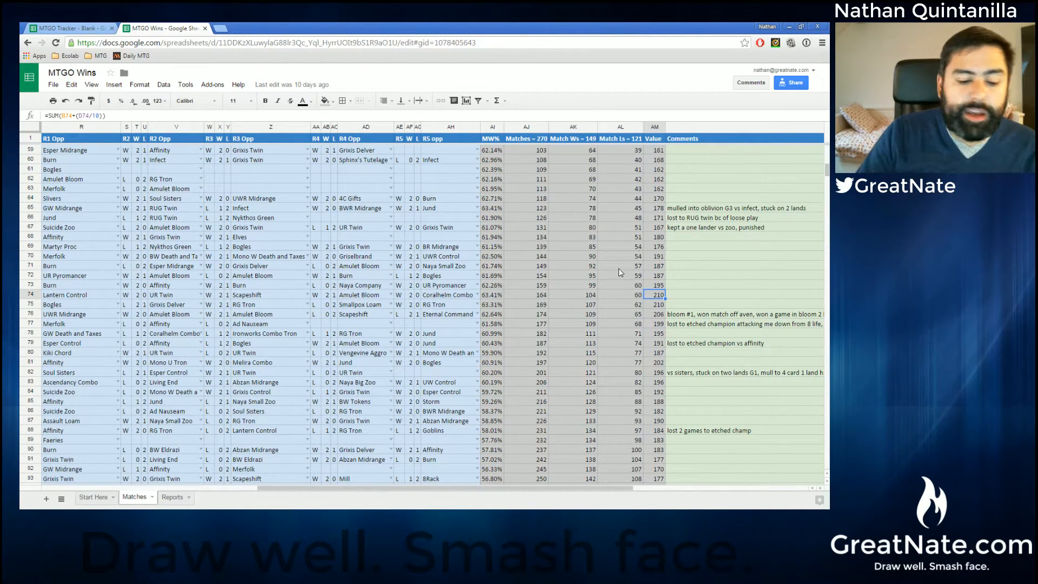
- View the matchup statistics and the Win % and Value charts in the Reports sheet of MTGO Wins
{"action": "left_click", "coordinate": [171, 497]}
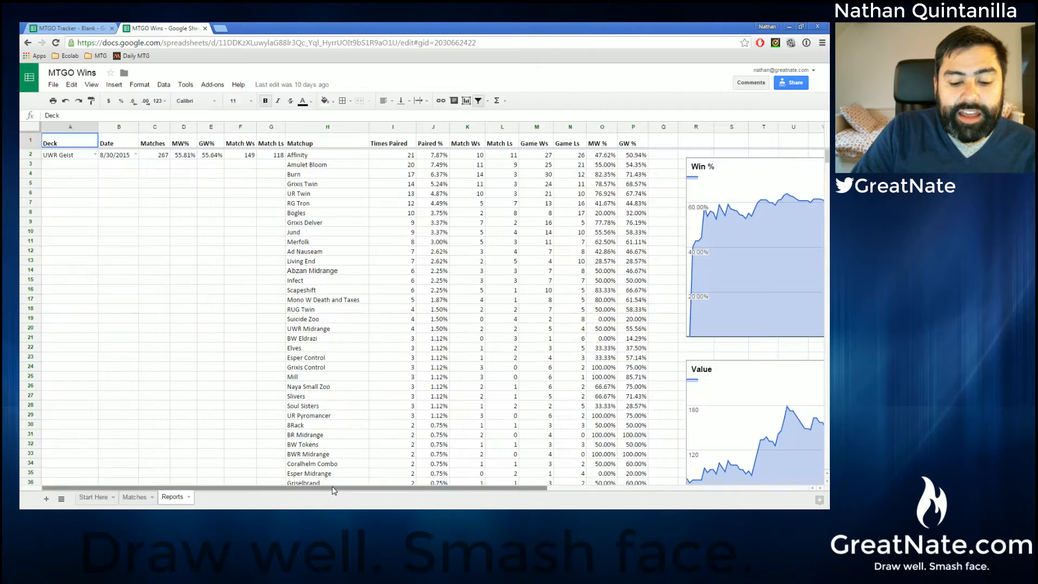
{"action": "left_click_drag", "start_coordinate": [340, 487], "coordinate": [573, 494]}
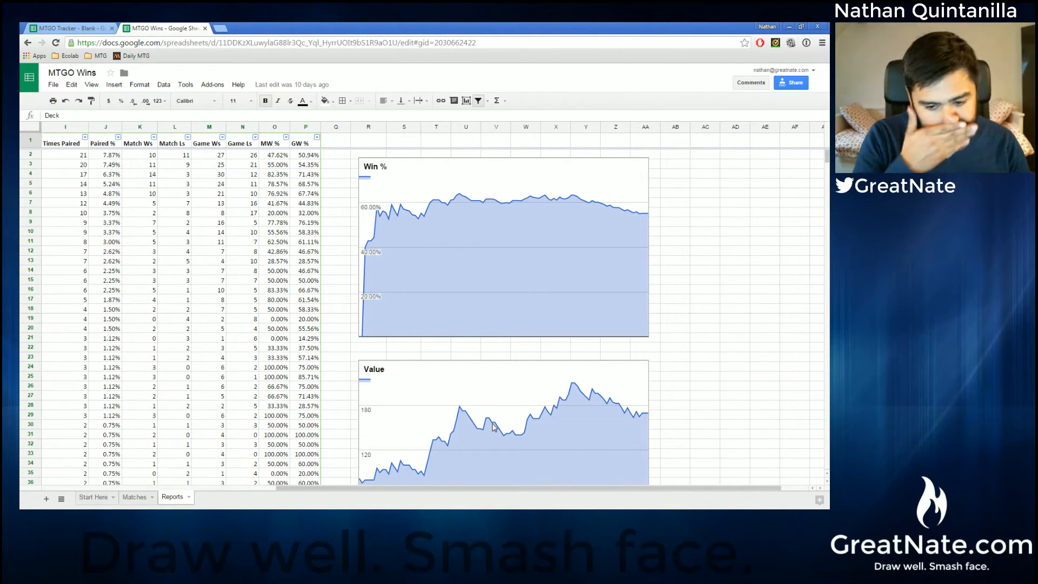
{"action": "scroll", "coordinate": [406, 476], "scroll_direction": "down", "scroll_amount": 2}
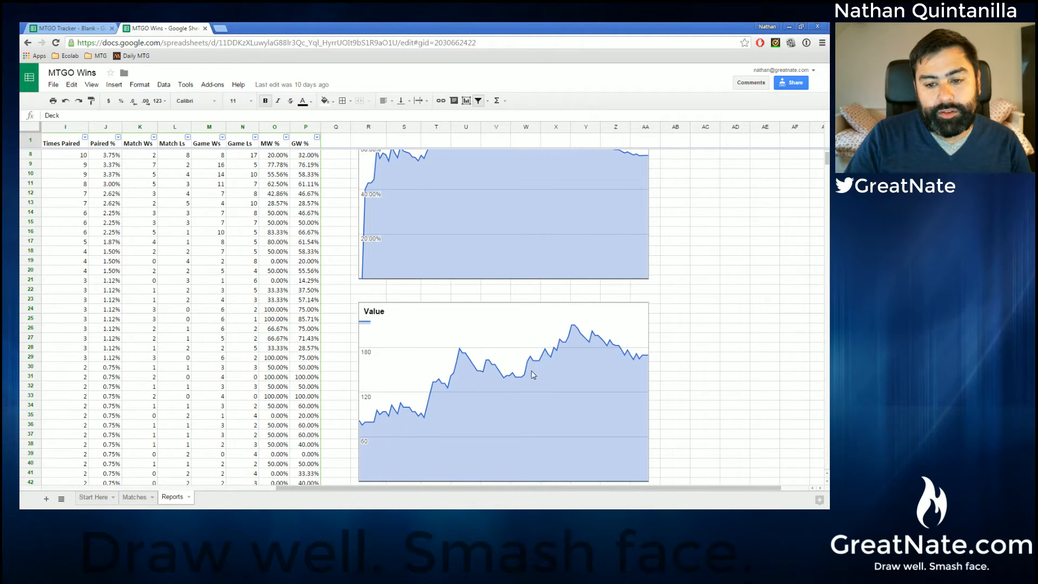
{"action": "scroll", "coordinate": [532, 373], "scroll_direction": "up", "scroll_amount": 1}
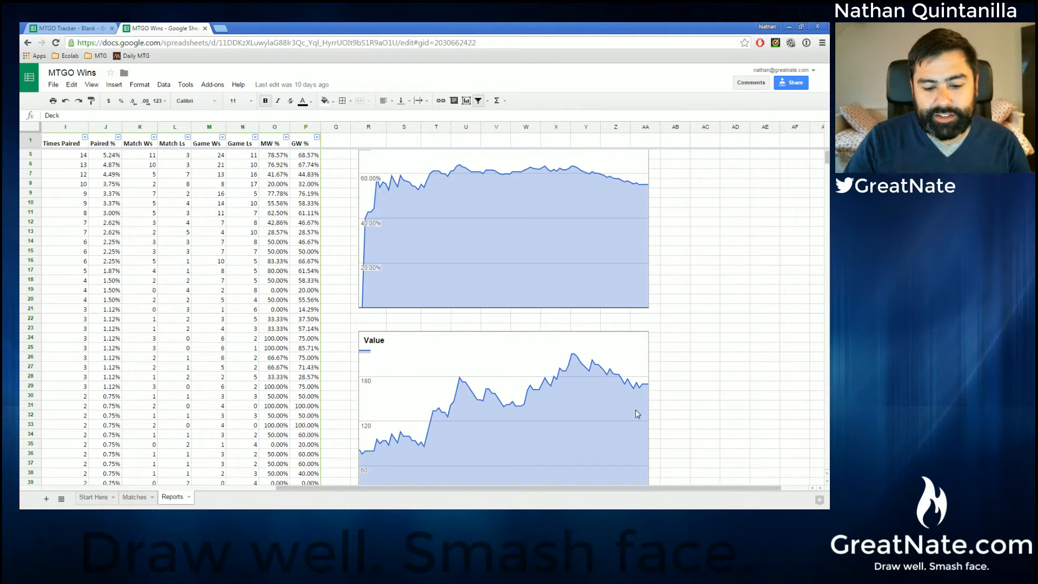
{"action": "scroll", "coordinate": [651, 473], "scroll_direction": "down", "scroll_amount": 3}
{"action": "scroll", "coordinate": [559, 437], "scroll_direction": "up", "scroll_amount": 2}
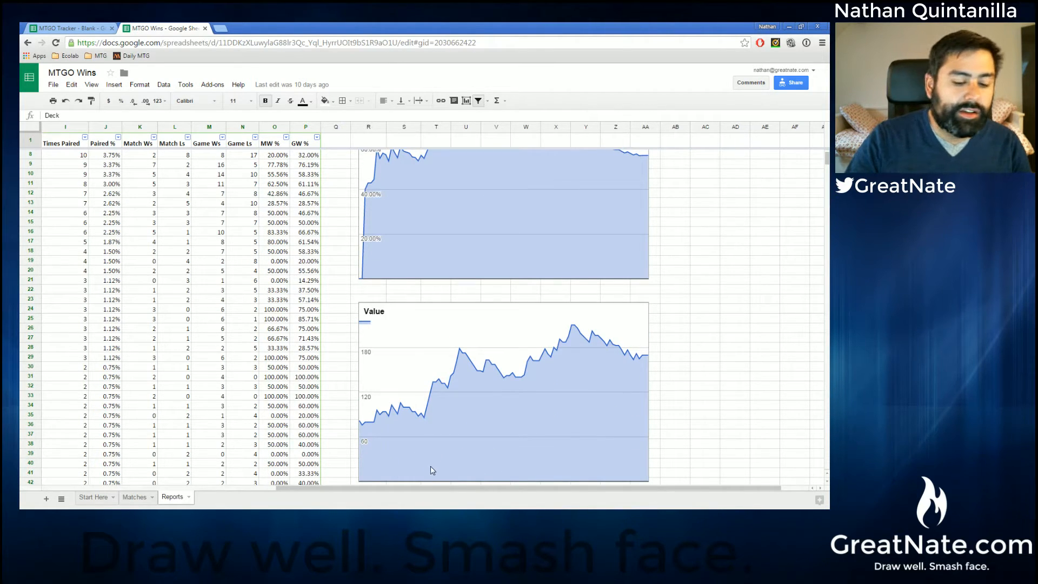
{"action": "left_click_drag", "start_coordinate": [419, 490], "coordinate": [214, 497]}
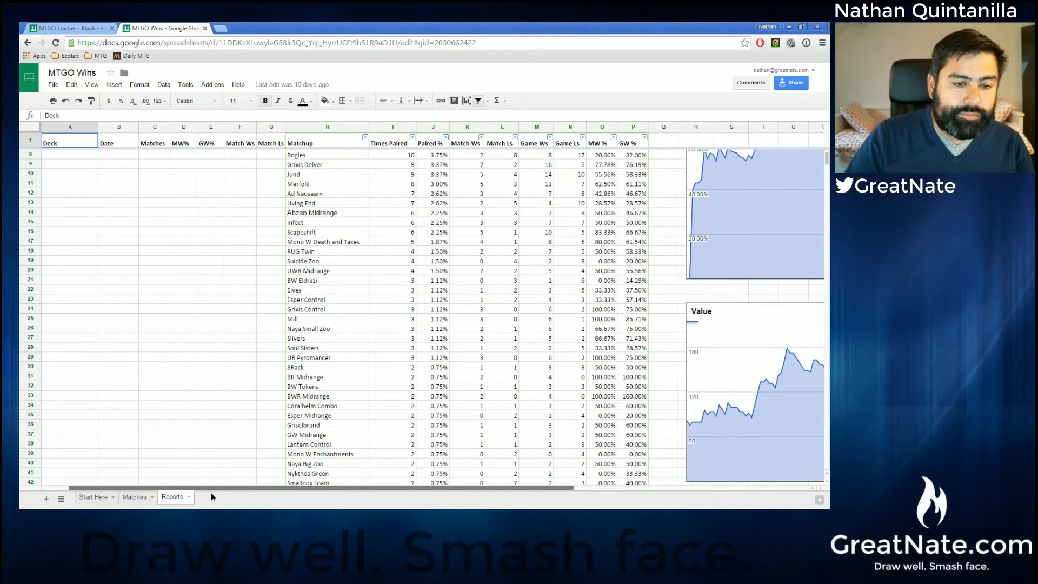
{"action": "scroll", "coordinate": [343, 395], "scroll_direction": "up", "scroll_amount": 2}
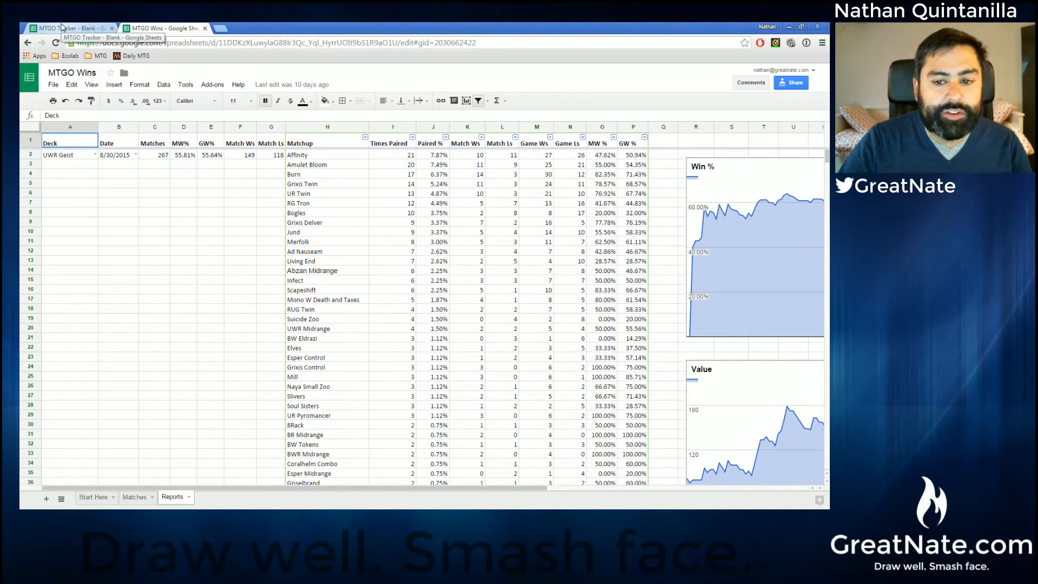
- Switch back to MTGO Tracker - Blank and check the available deck choices for the report in the Reports sheet
{"action": "left_click", "coordinate": [62, 27]}
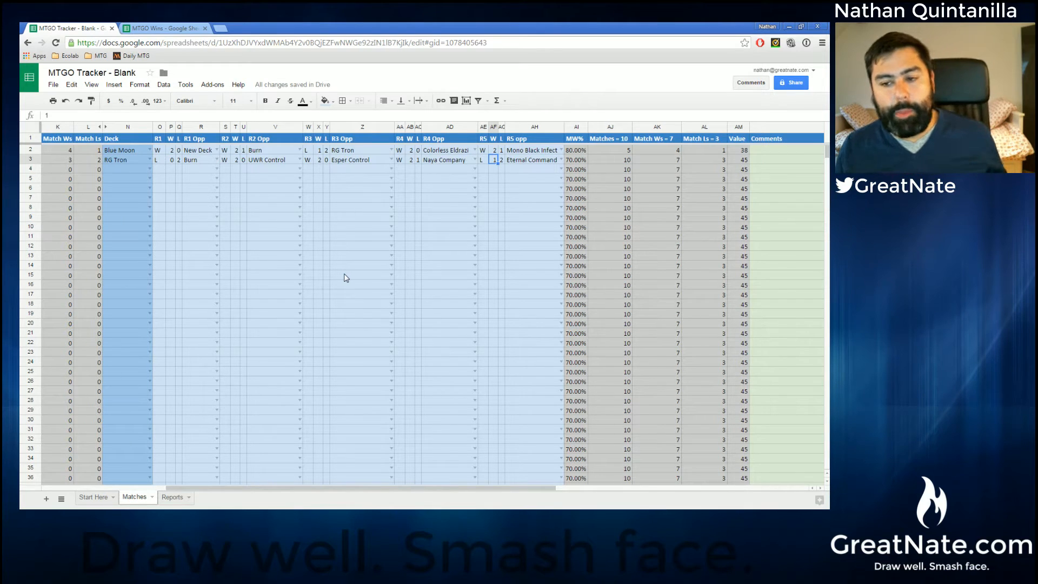
{"action": "left_click", "coordinate": [345, 248]}
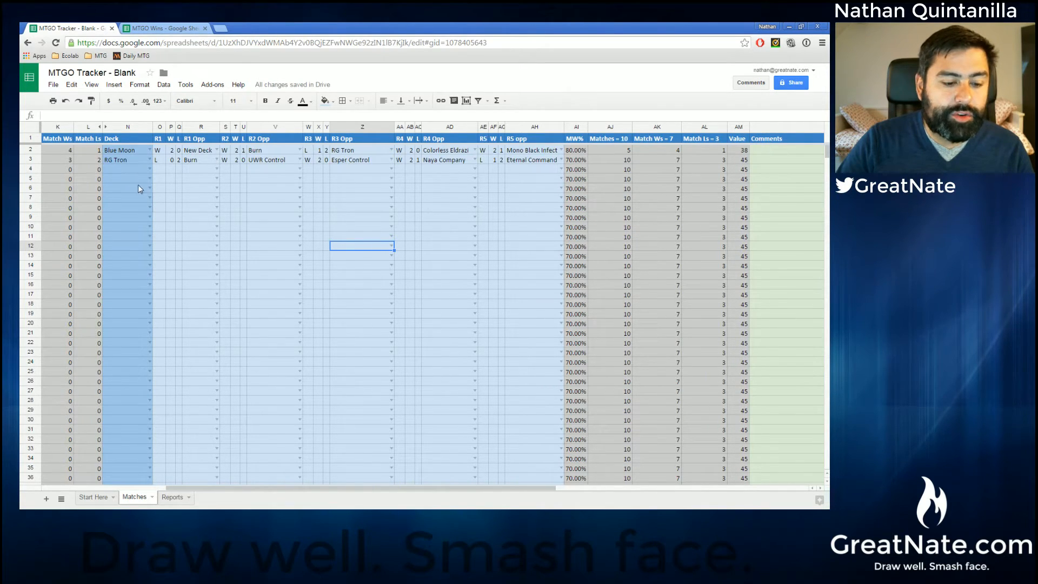
{"action": "left_click", "coordinate": [178, 497]}
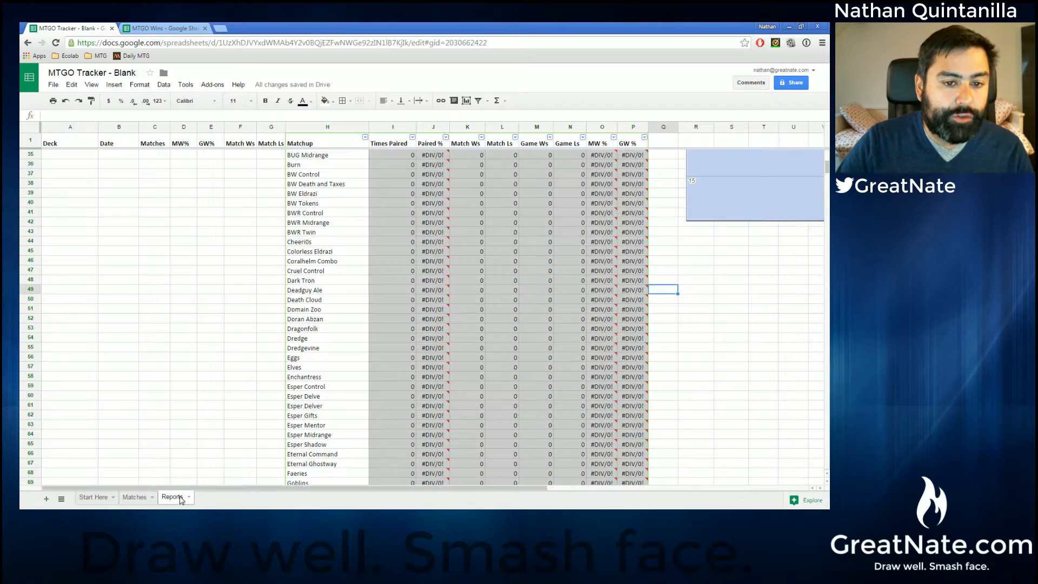
{"action": "scroll", "coordinate": [141, 249], "scroll_direction": "up", "scroll_amount": 5}
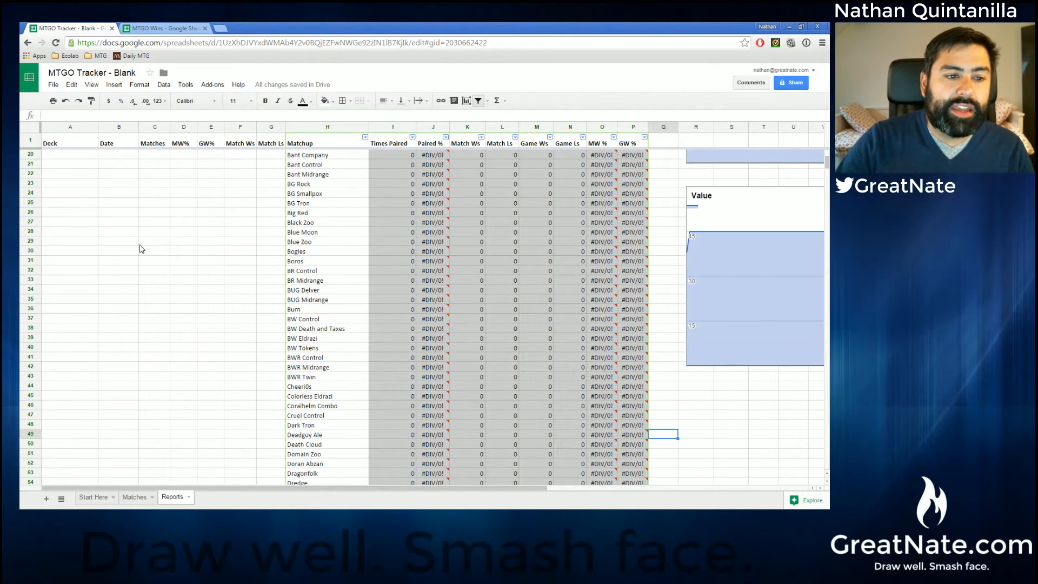
{"action": "scroll", "coordinate": [124, 232], "scroll_direction": "up", "scroll_amount": 4}
{"action": "left_click", "coordinate": [88, 163]}
{"action": "scroll", "coordinate": [86, 183], "scroll_direction": "up", "scroll_amount": 2}
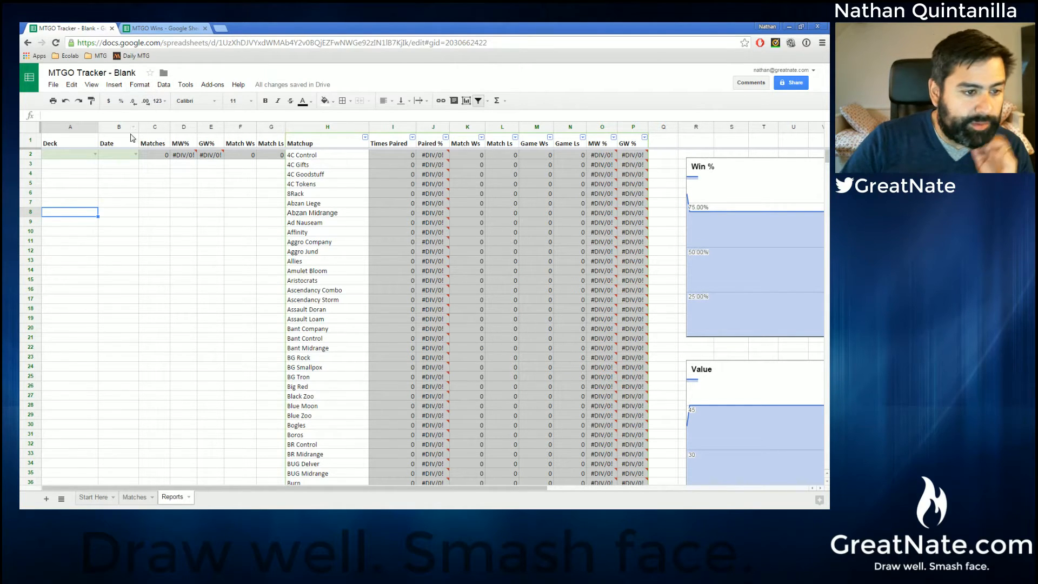
{"action": "left_click", "coordinate": [95, 155]}
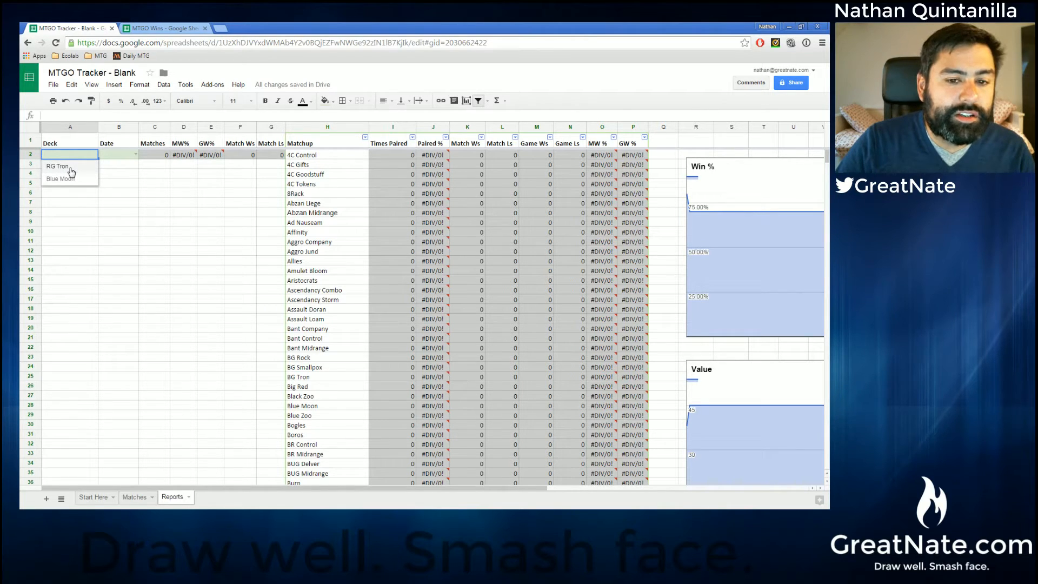
{"action": "left_click", "coordinate": [141, 194]}
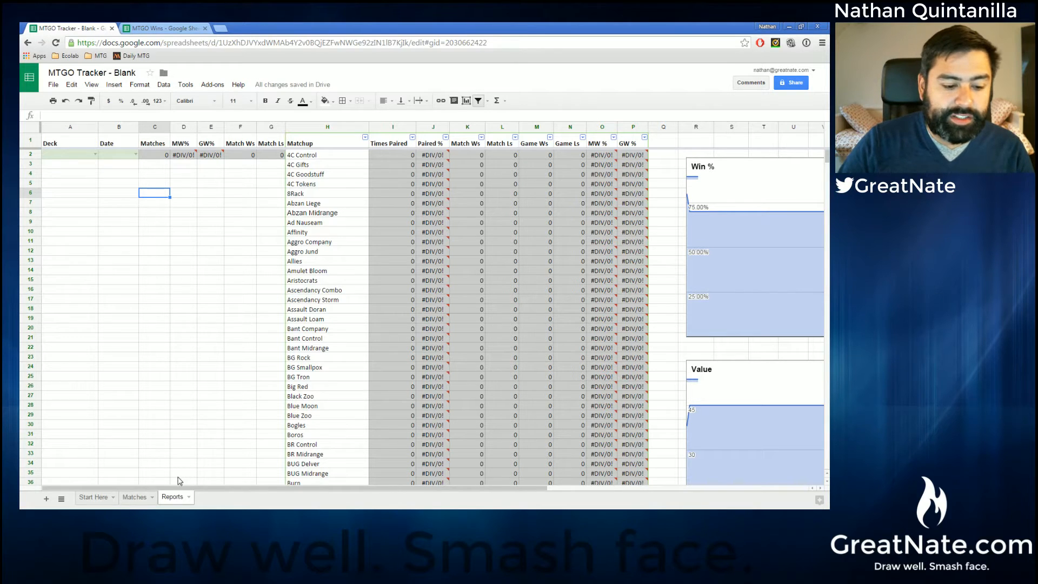
- Set the Reports deck in row 2 to RG Tron and its date to 2/7/2016
{"action": "left_click", "coordinate": [135, 497]}
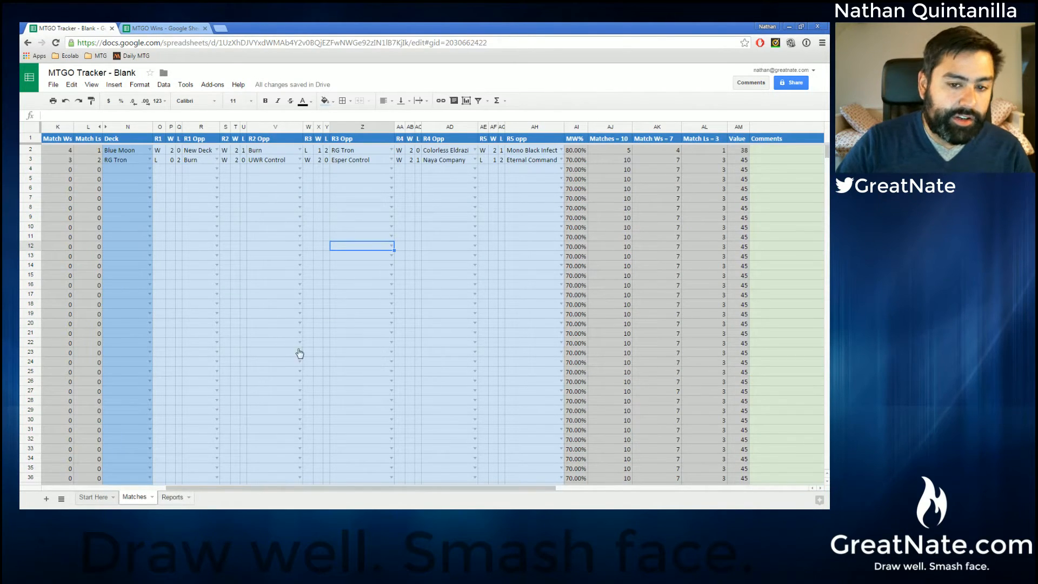
{"action": "key", "text": "ctrl+shift+Page_Down"}
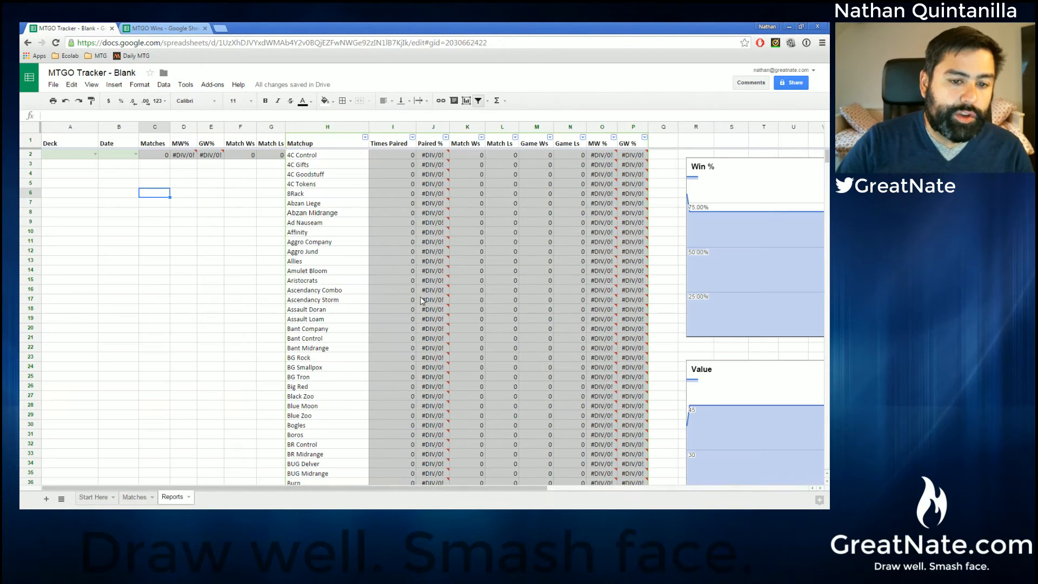
{"action": "left_click", "coordinate": [91, 157]}
{"action": "left_click", "coordinate": [91, 157]}
{"action": "left_click", "coordinate": [76, 174]}
{"action": "left_click", "coordinate": [132, 158]}
{"action": "left_click", "coordinate": [135, 155]}
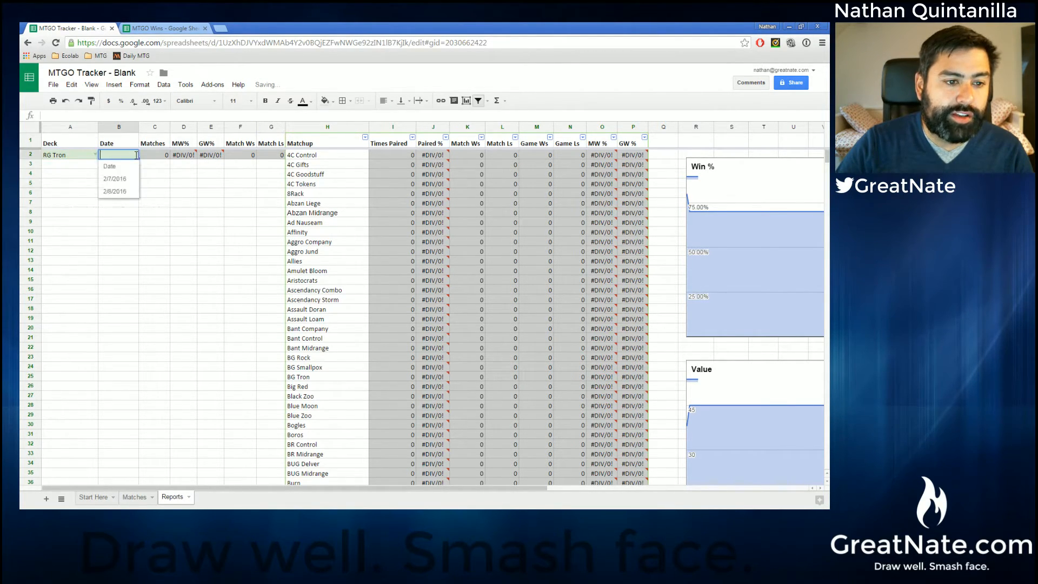
{"action": "left_click", "coordinate": [116, 179]}
- Check the event dates and the empty rows below them in the Matches sheet, and return to Reports
{"action": "left_click", "coordinate": [135, 497]}
{"action": "left_click_drag", "start_coordinate": [247, 488], "coordinate": [162, 487]}
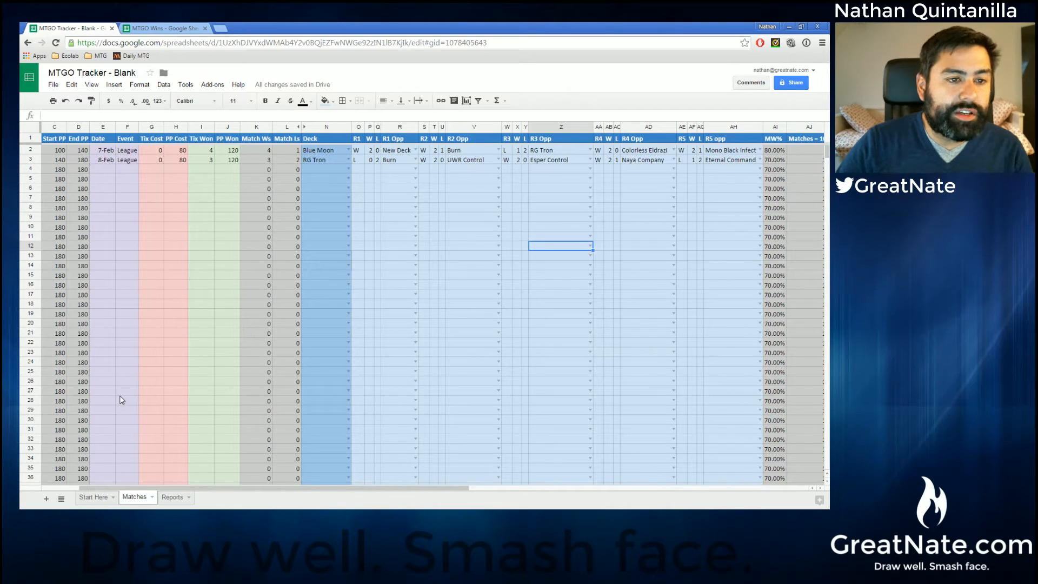
{"action": "scroll", "coordinate": [130, 348], "scroll_direction": "down", "scroll_amount": 2}
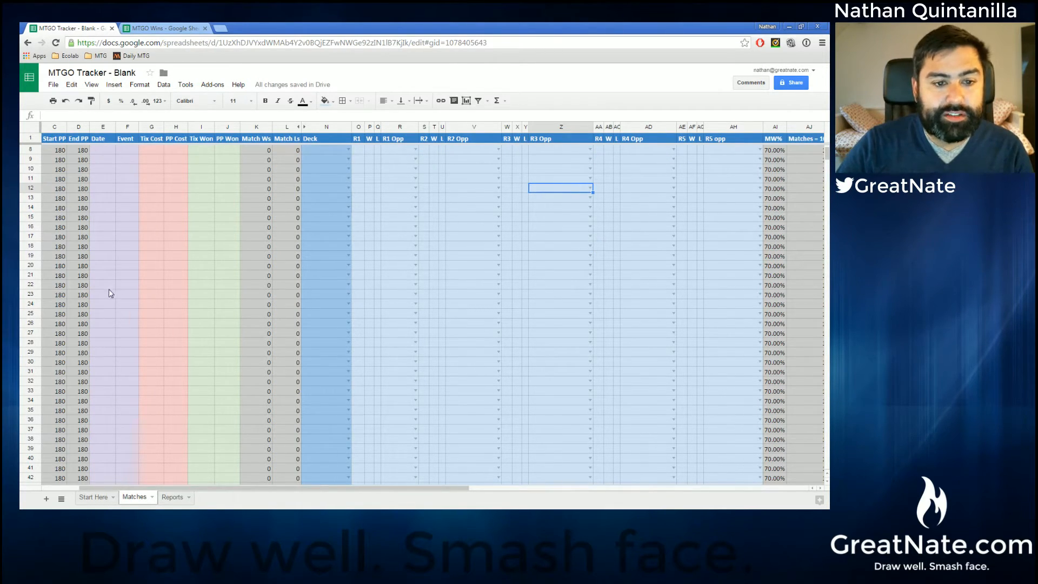
{"action": "left_click", "coordinate": [91, 267]}
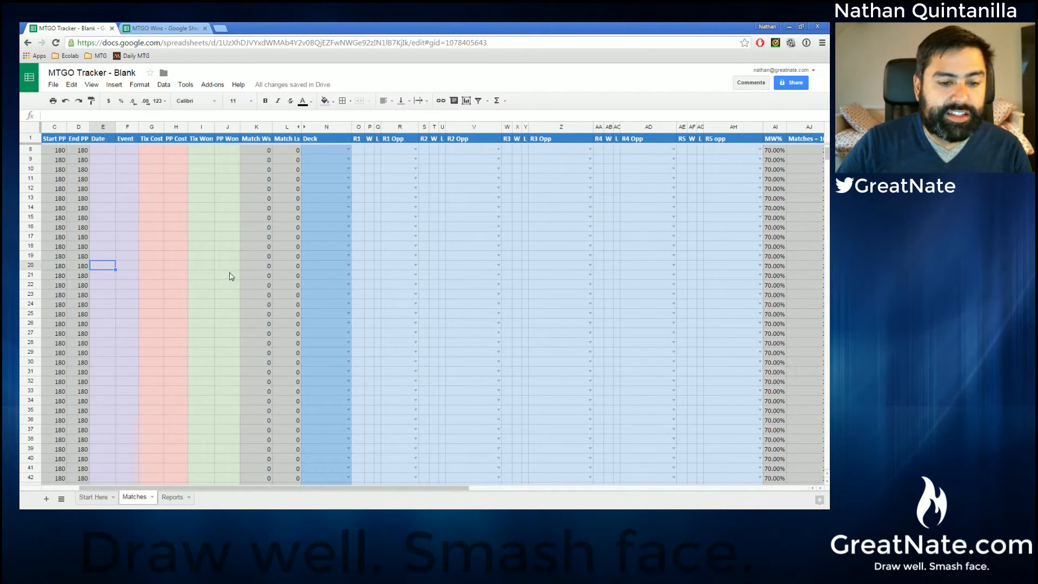
{"action": "left_click", "coordinate": [172, 496]}
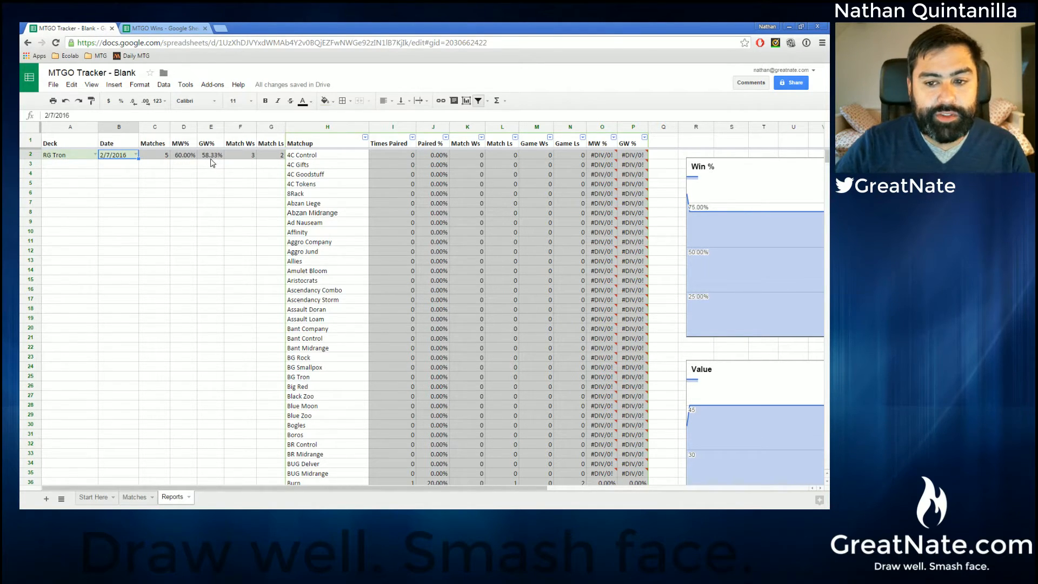
- Sort the matchup table by Times Paired in descending order (Z → A)
{"action": "left_click", "coordinate": [412, 138]}
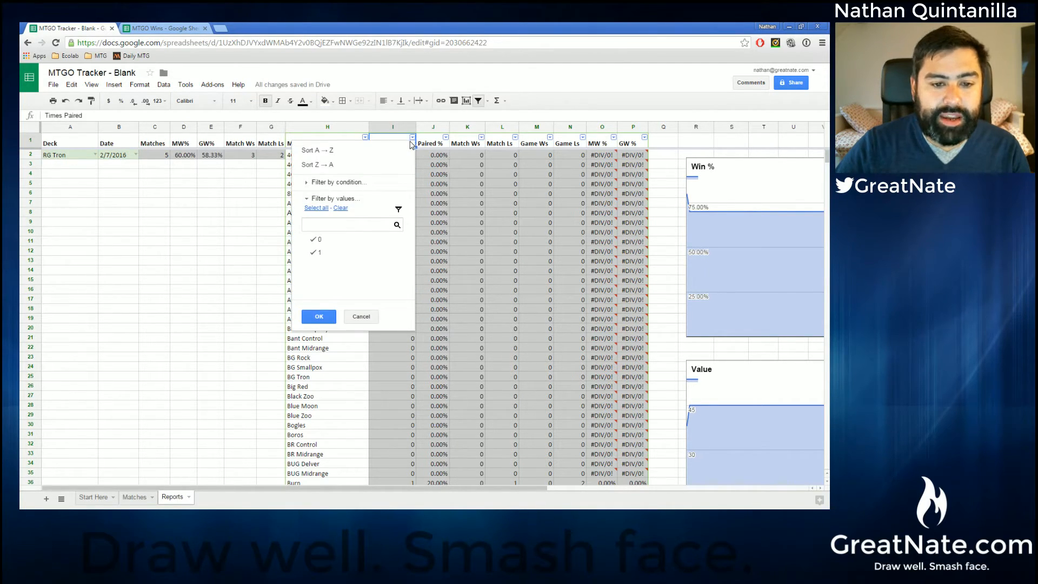
{"action": "left_click", "coordinate": [348, 165]}
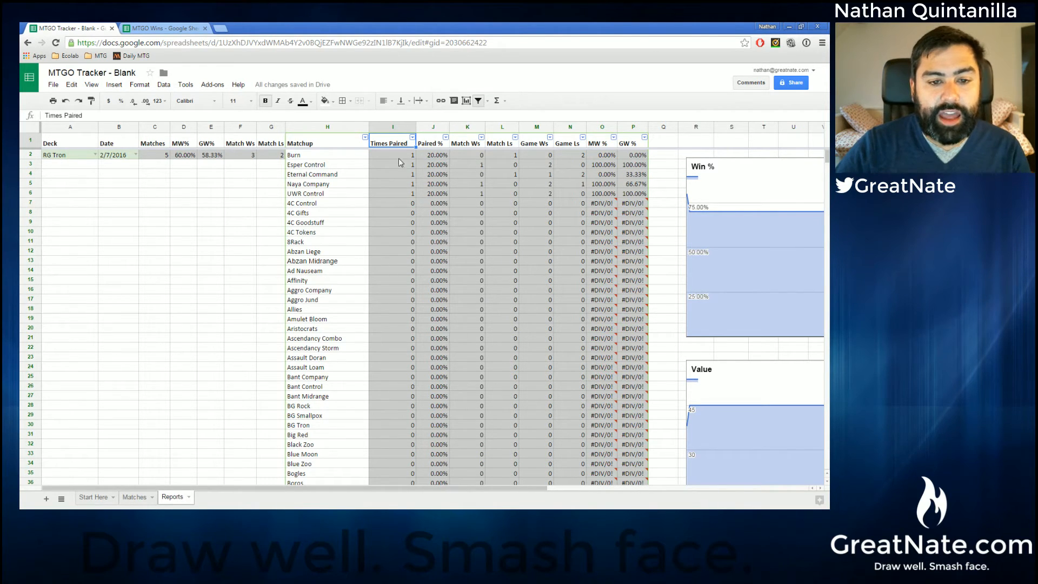
{"action": "left_click", "coordinate": [279, 232]}
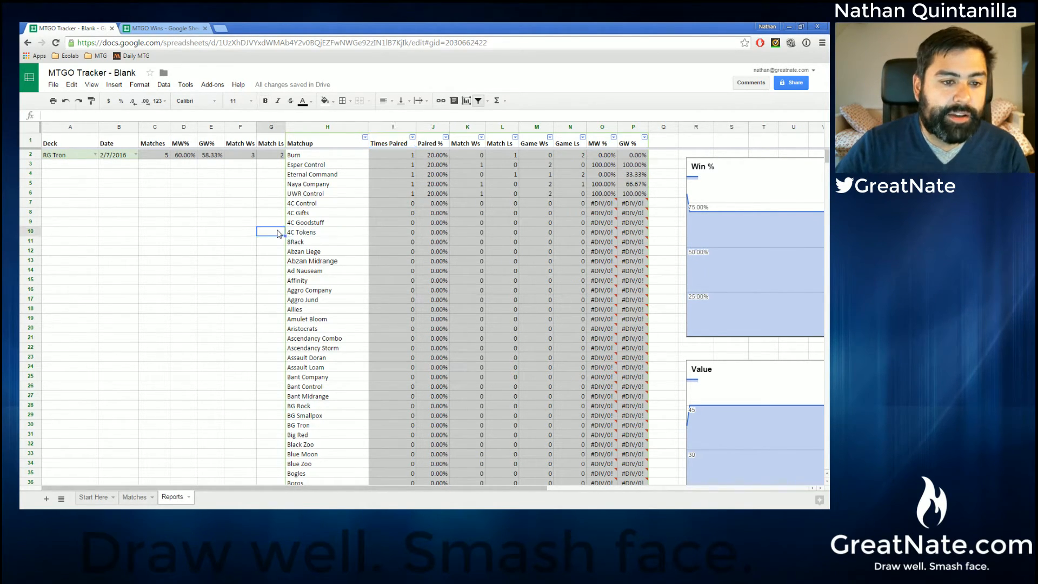
- Change the report deck to Blue Moon and re-sort the matchups by Times Paired in descending order
{"action": "left_click", "coordinate": [100, 157]}
{"action": "left_click", "coordinate": [95, 154]}
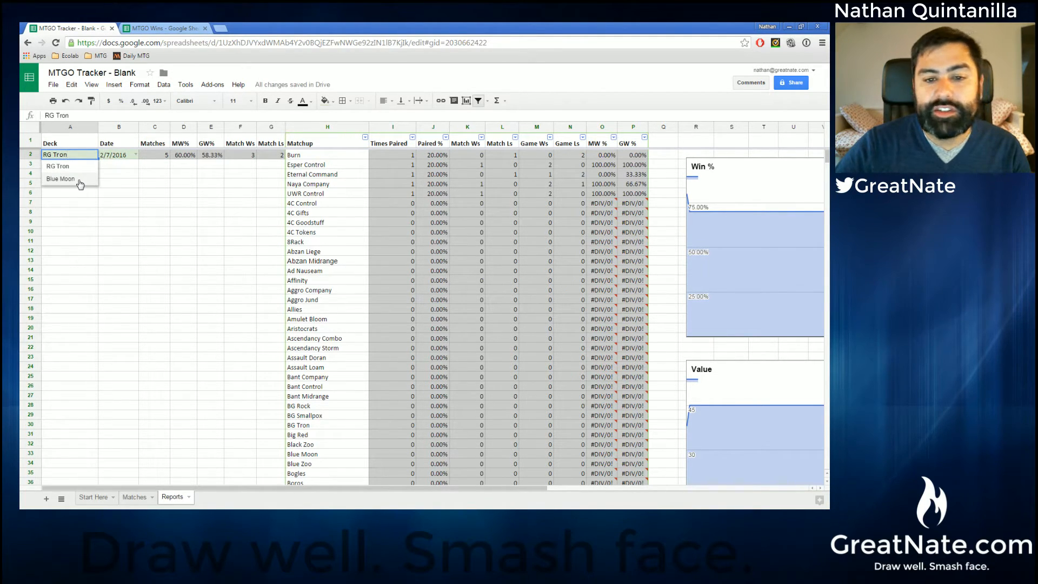
{"action": "left_click", "coordinate": [61, 179]}
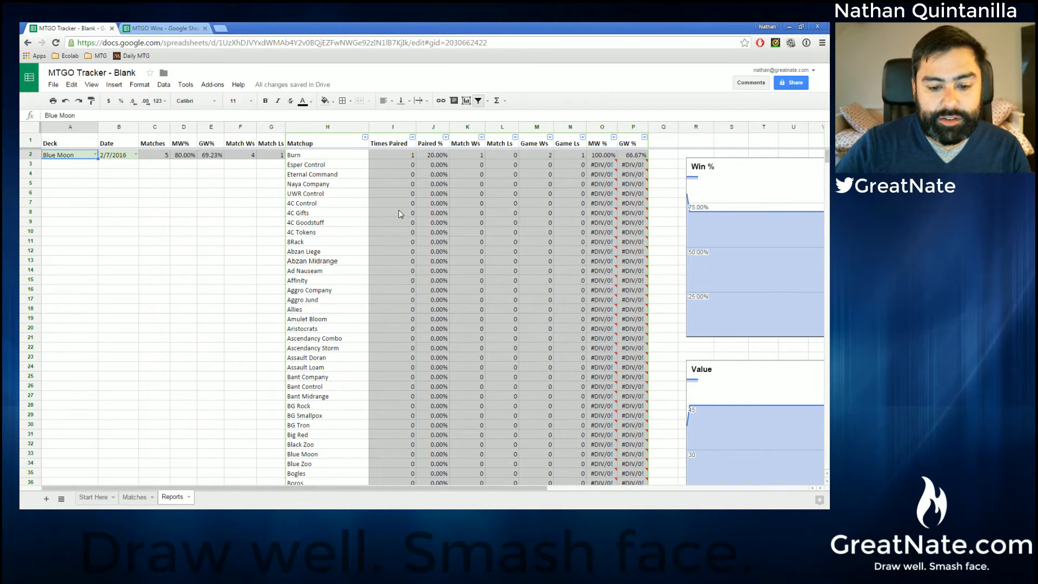
{"action": "left_click", "coordinate": [412, 137]}
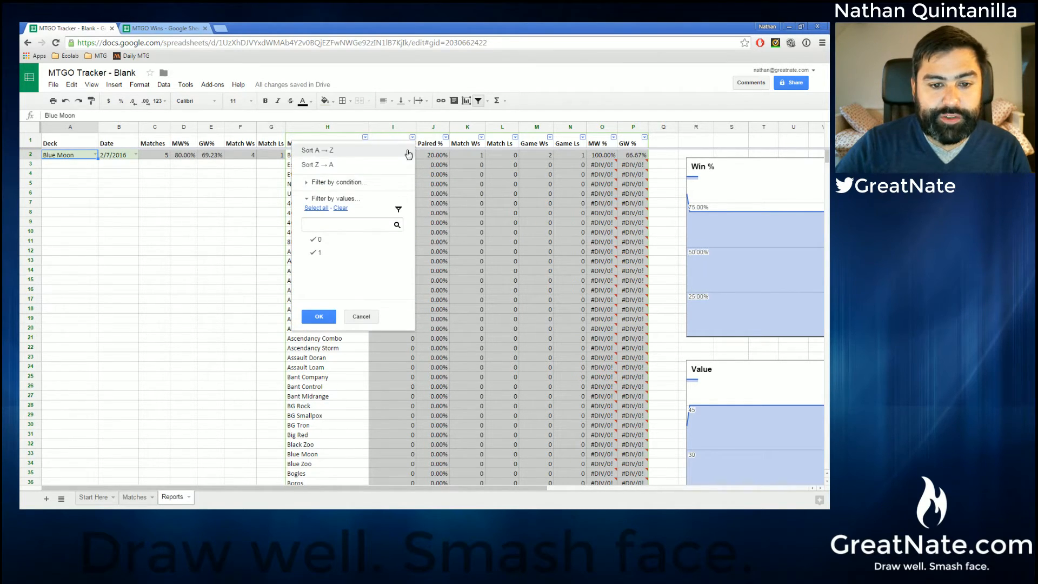
{"action": "left_click", "coordinate": [325, 162]}
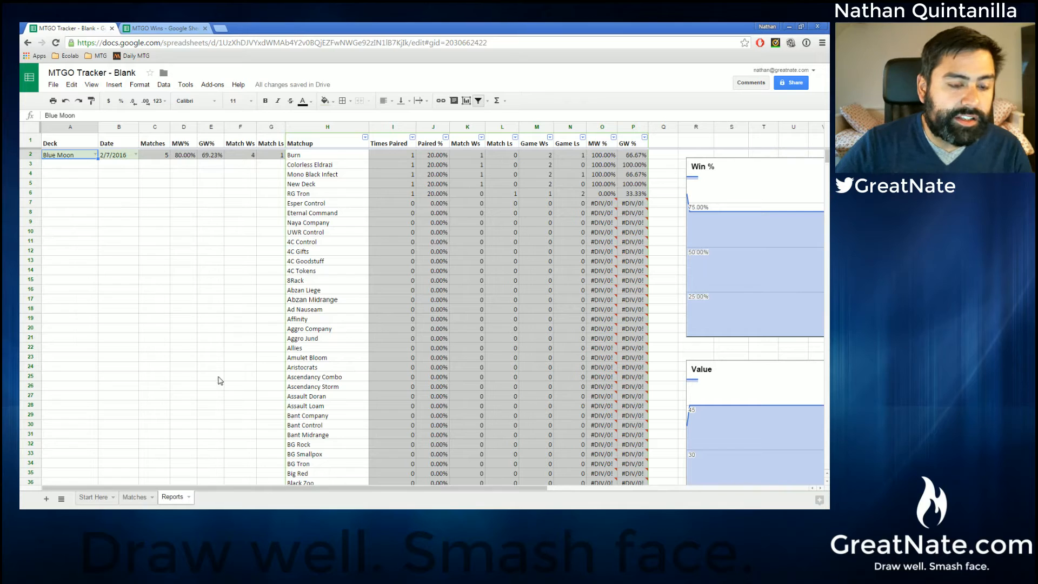
- Switch to MTGO Wins, set the report date to 10/1/2015 and sort the matchups by Times Paired in descending order
{"action": "left_click", "coordinate": [162, 28]}
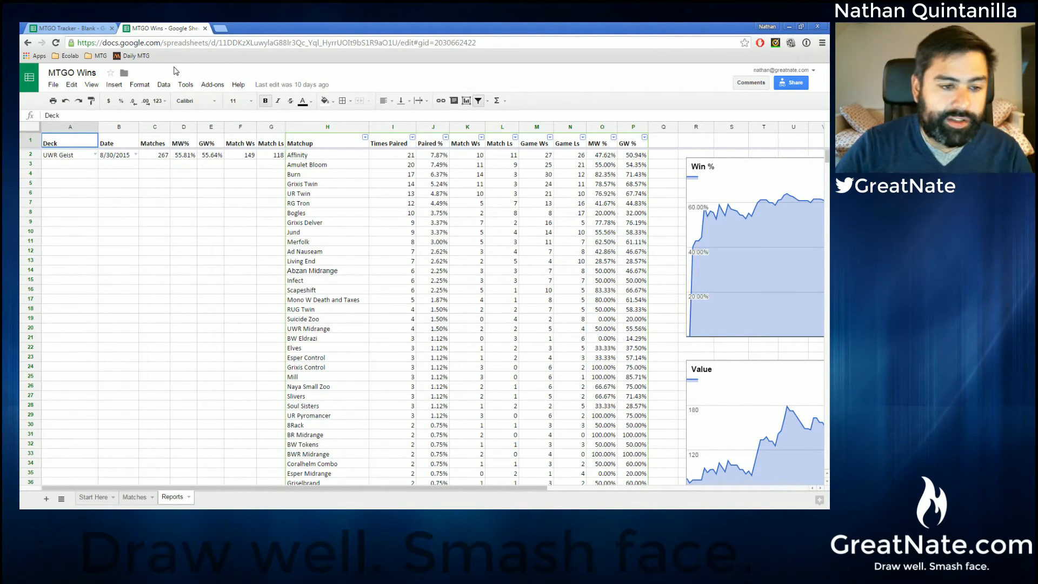
{"action": "left_click", "coordinate": [136, 155]}
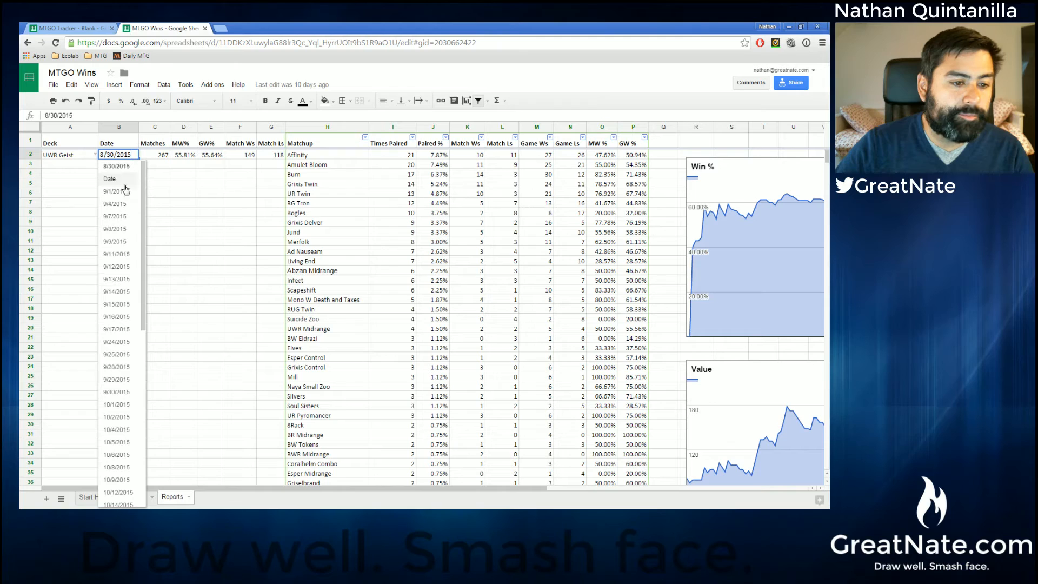
{"action": "left_click", "coordinate": [117, 404]}
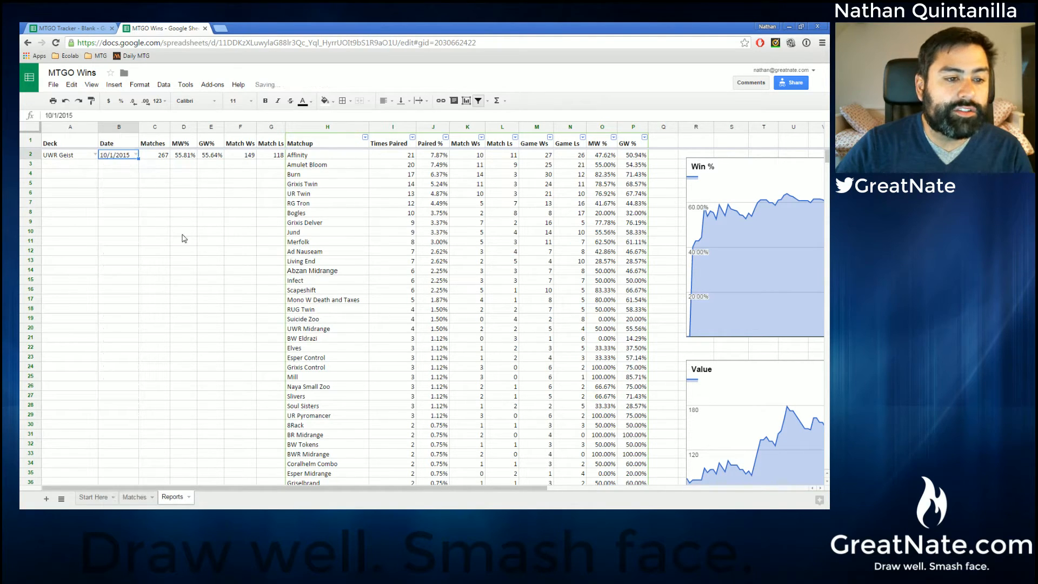
{"action": "left_click", "coordinate": [412, 137]}
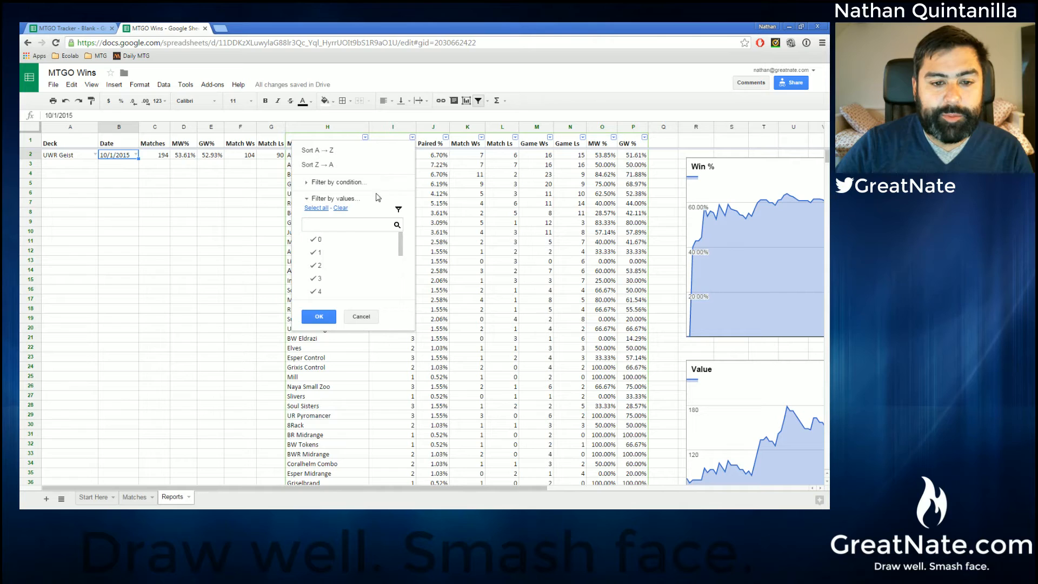
{"action": "left_click", "coordinate": [317, 164]}
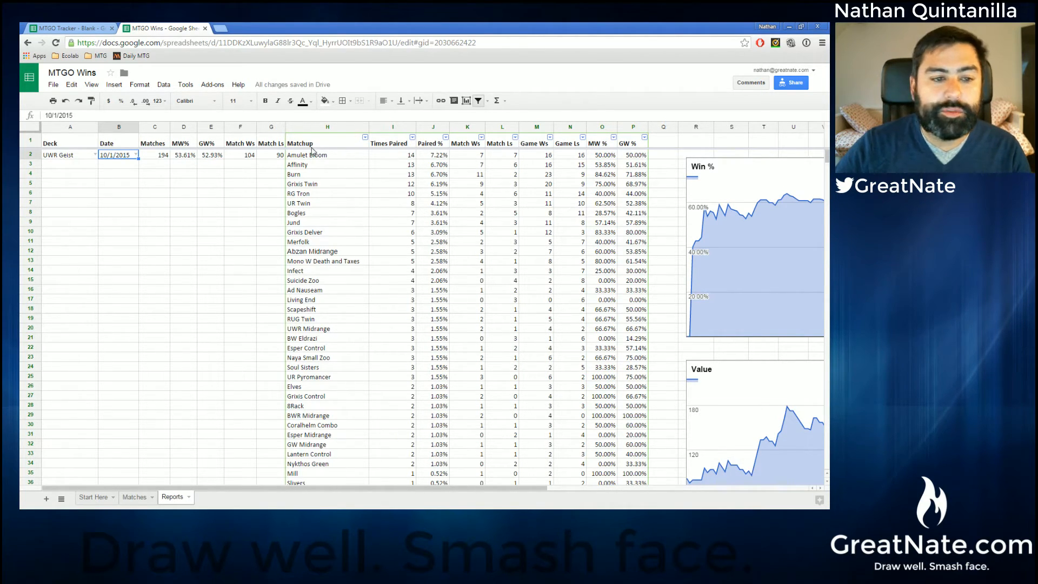
- Set the report date to 8/30/2015 and sort the matchup table by MW % in descending order
{"action": "left_click", "coordinate": [136, 156]}
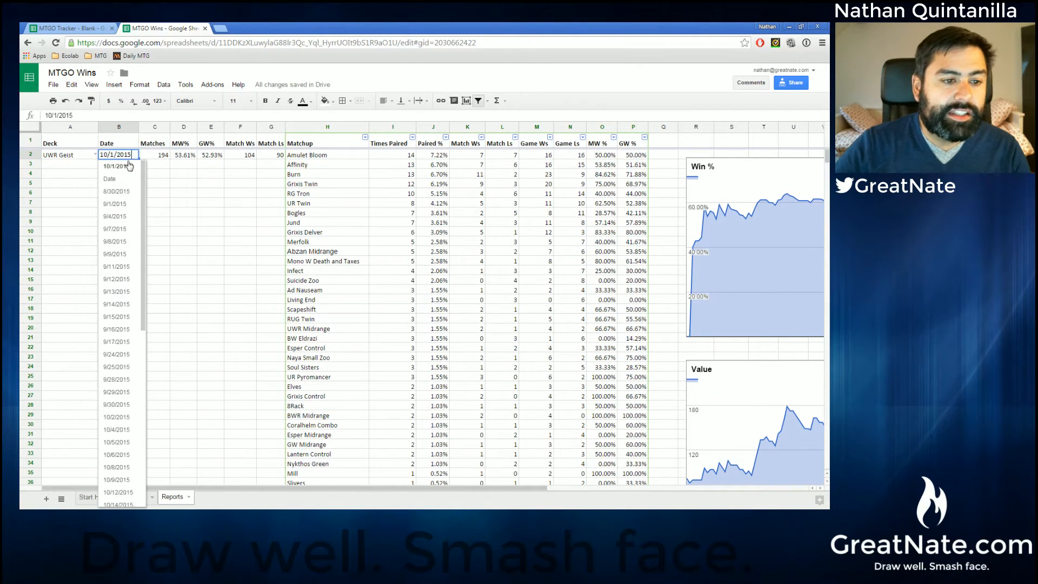
{"action": "left_click", "coordinate": [124, 194]}
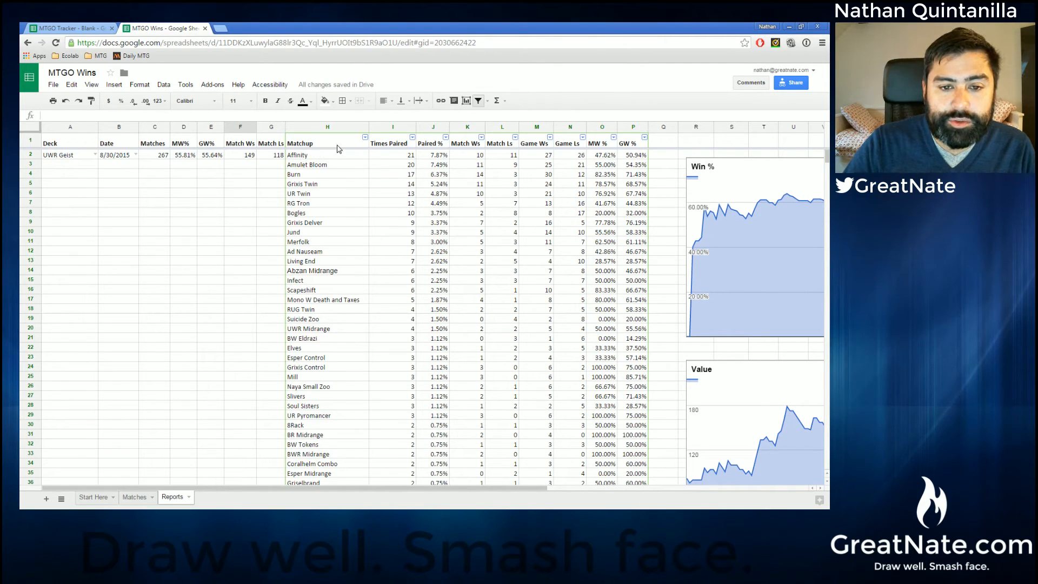
{"action": "left_click", "coordinate": [614, 138]}
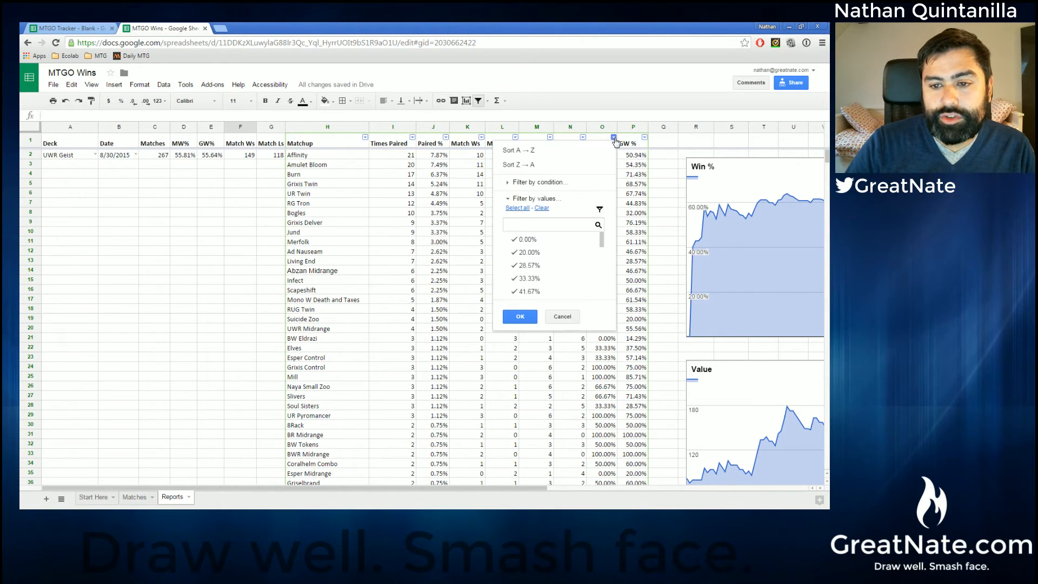
{"action": "left_click", "coordinate": [555, 167]}
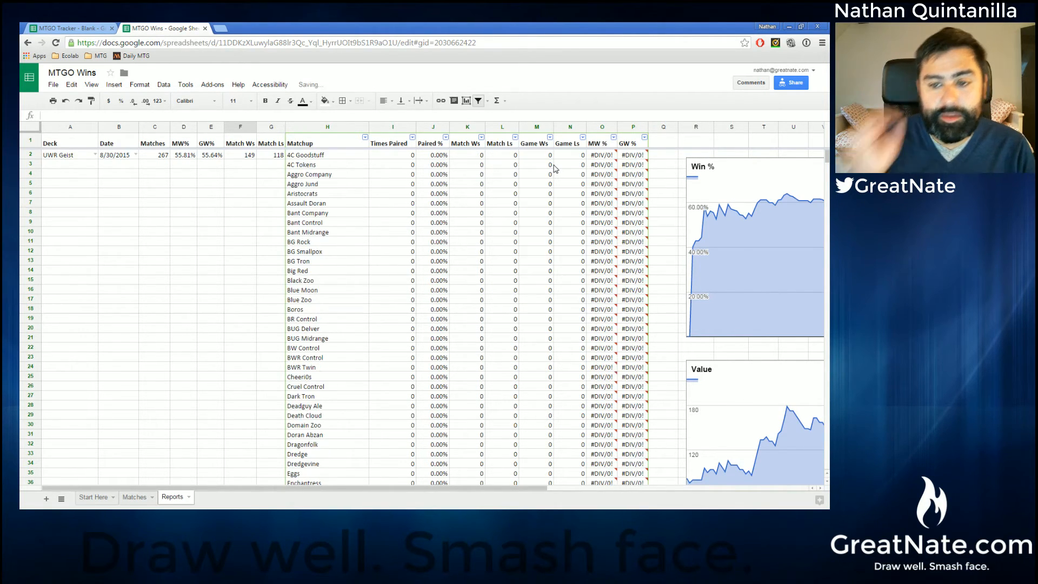
{"action": "scroll", "coordinate": [621, 233], "scroll_direction": "down", "scroll_amount": 20}
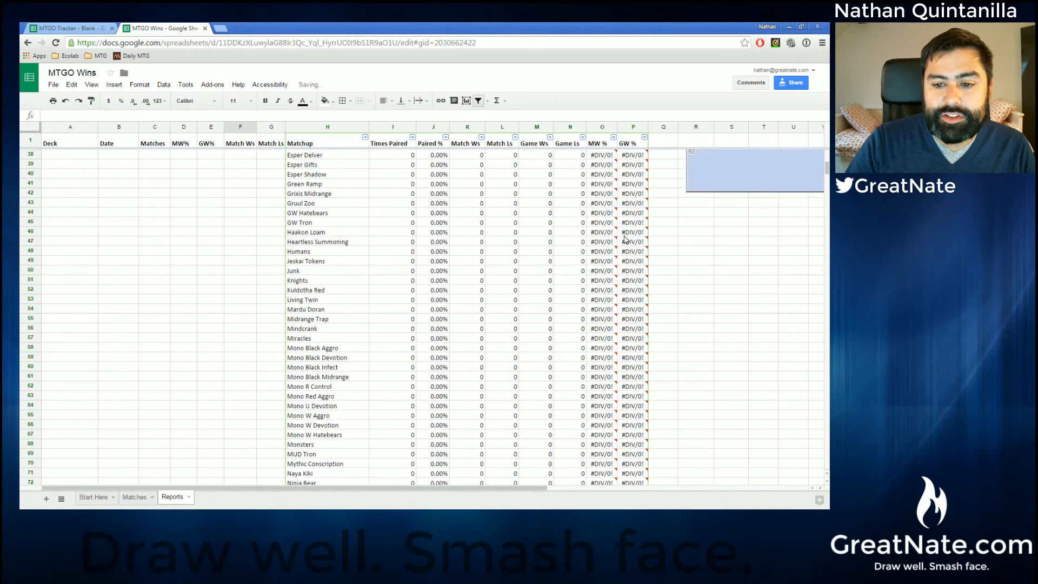
{"action": "scroll", "coordinate": [622, 234], "scroll_direction": "up", "scroll_amount": 20}
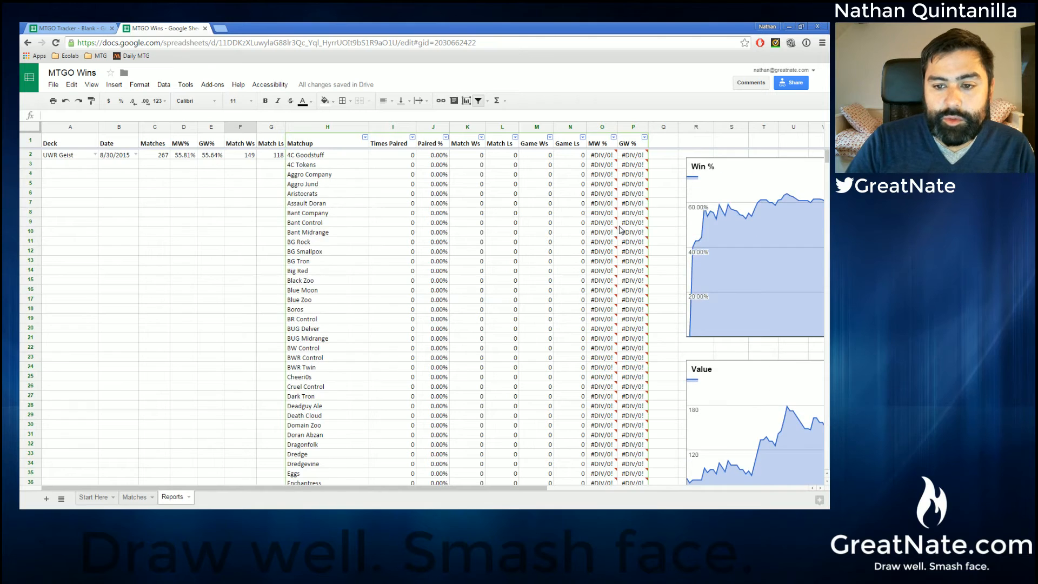
- Filter the MW % column to exclude the #DIV/0! values, hiding matchups that were never played
{"action": "left_click", "coordinate": [613, 137]}
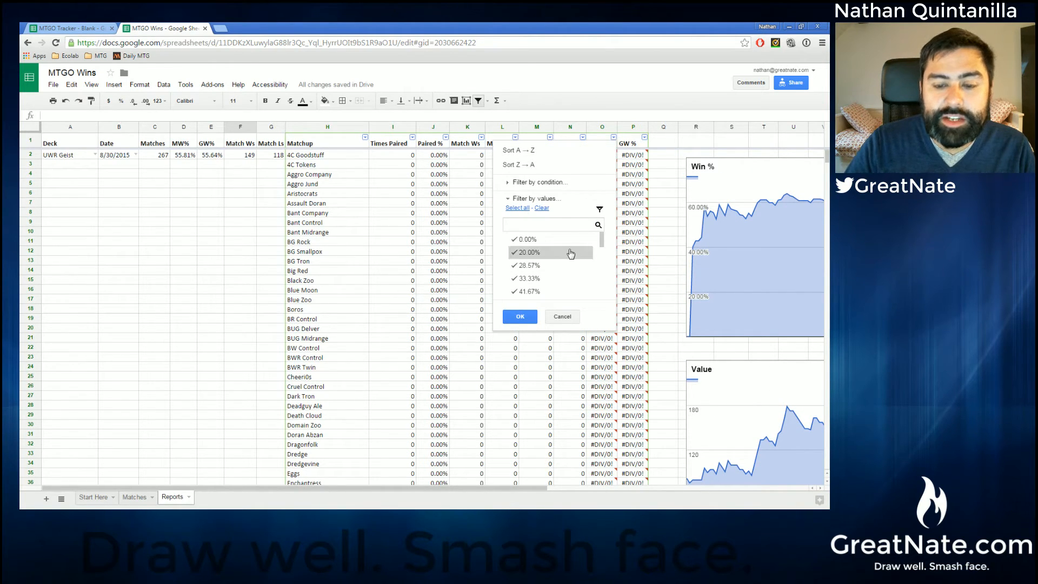
{"action": "left_click_drag", "start_coordinate": [596, 238], "coordinate": [598, 286]}
{"action": "left_click", "coordinate": [528, 289]}
{"action": "left_click", "coordinate": [520, 318]}
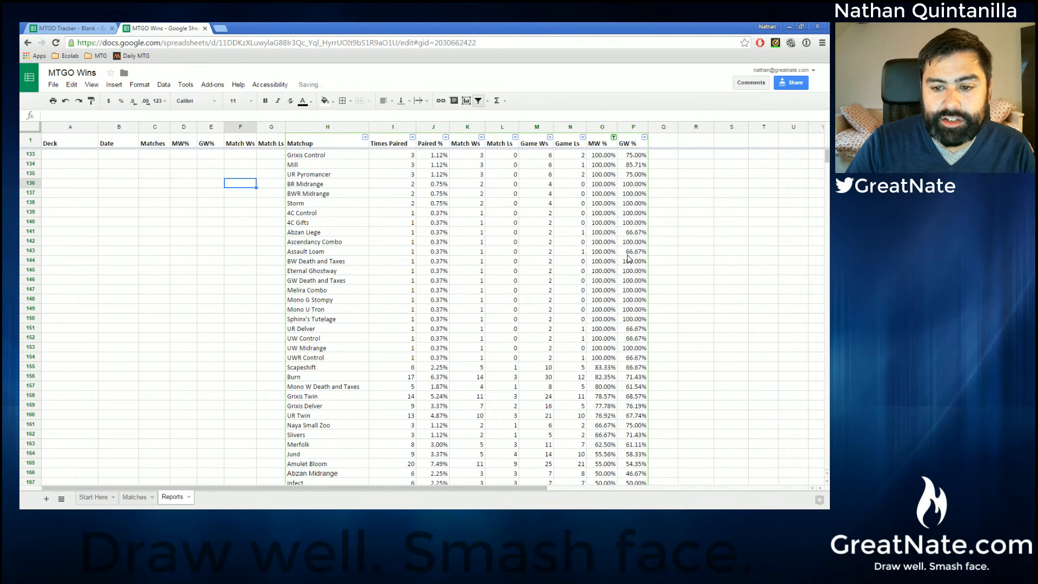
{"action": "left_click", "coordinate": [614, 139]}
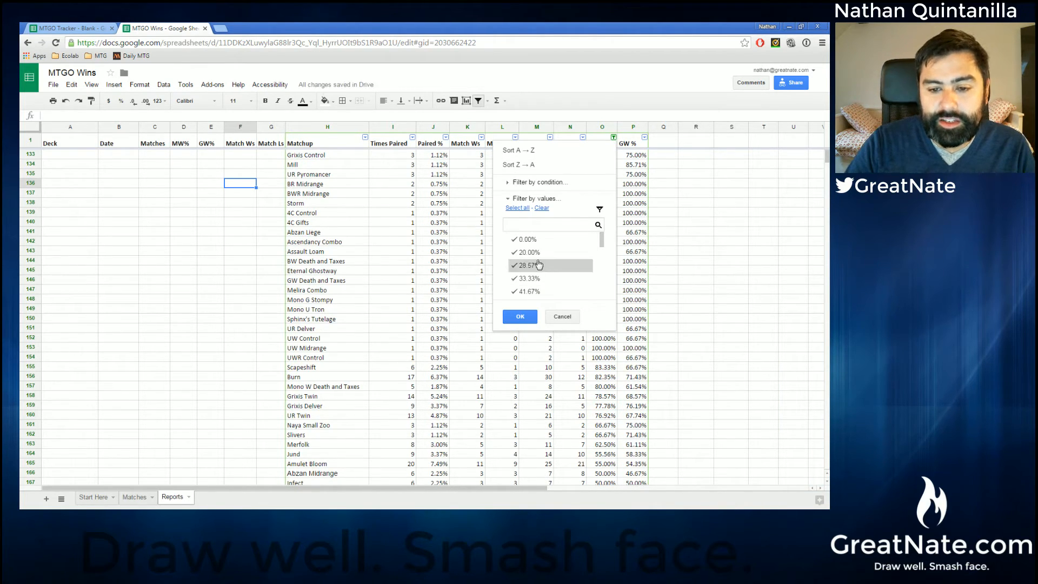
{"action": "left_click", "coordinate": [559, 317]}
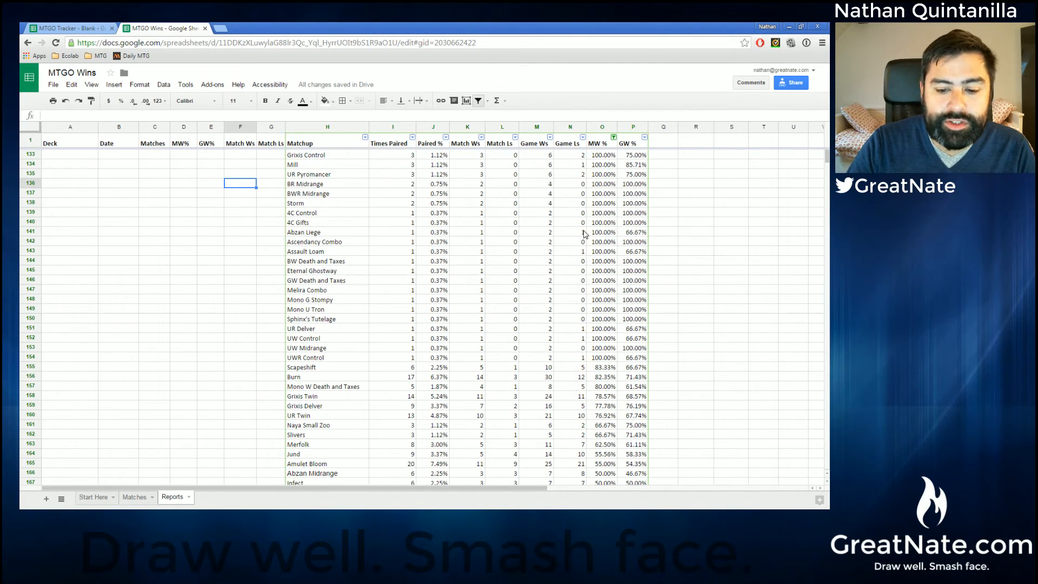
- Examine how often Burn, Grixis Twin and Naya Small Zoo were paired against their match win percentages
{"action": "left_click", "coordinate": [396, 377]}
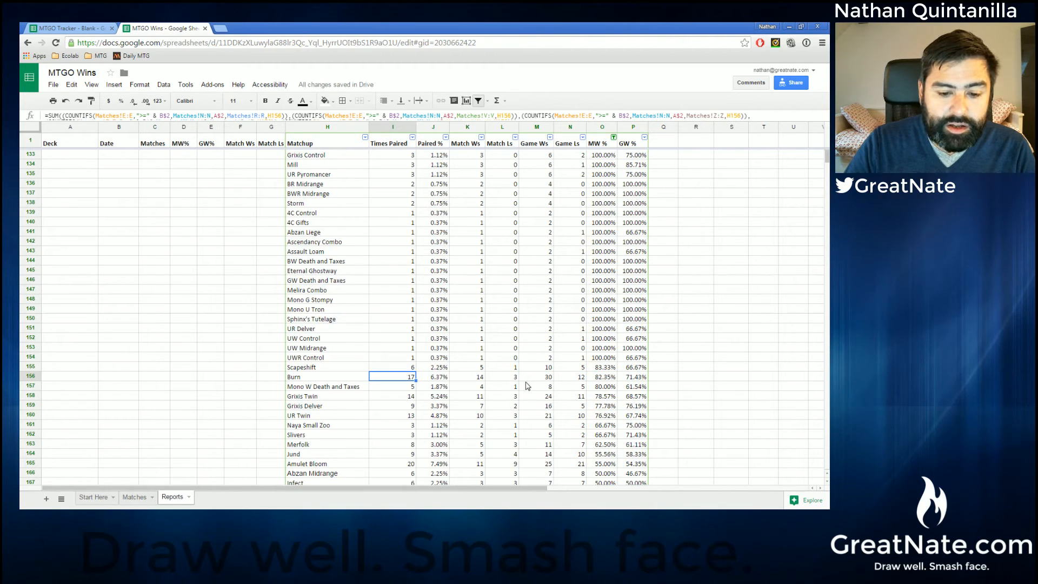
{"action": "left_click", "coordinate": [400, 398]}
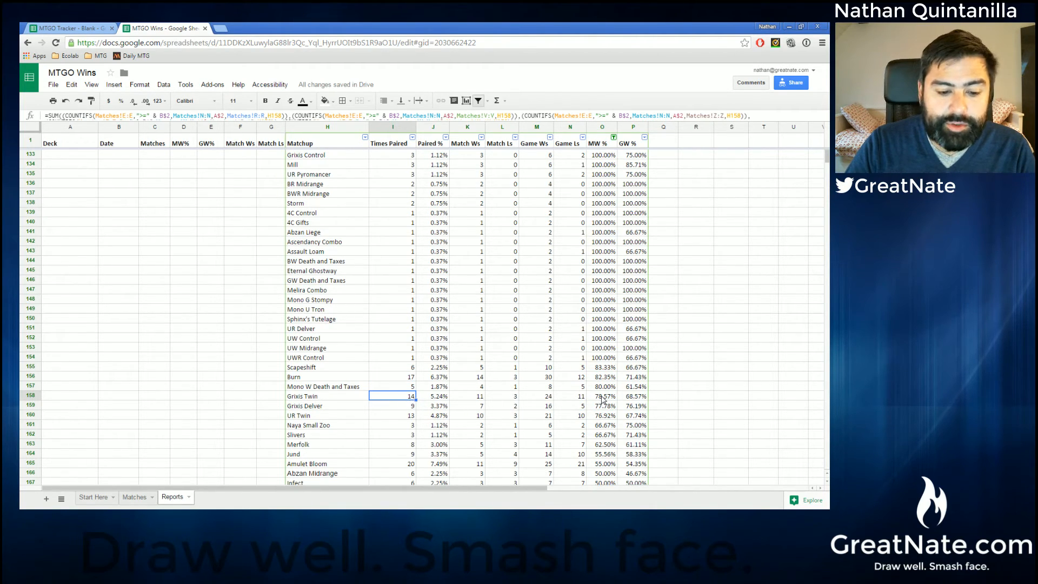
{"action": "left_click", "coordinate": [400, 425]}
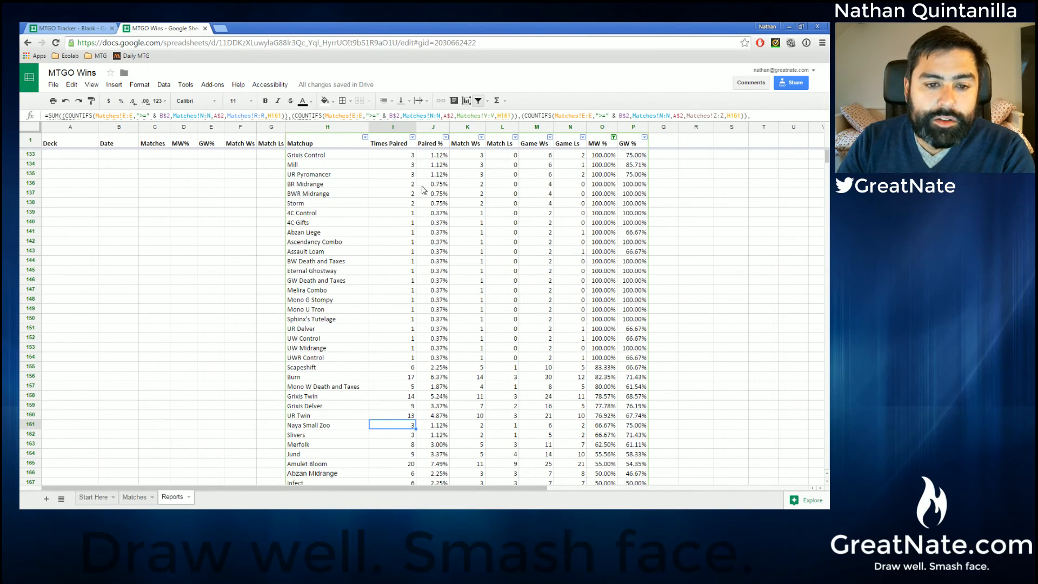
- Switch back to MTGO Tracker - Blank and review the Matches log and the Win % and Value charts in Reports
{"action": "left_click", "coordinate": [70, 28]}
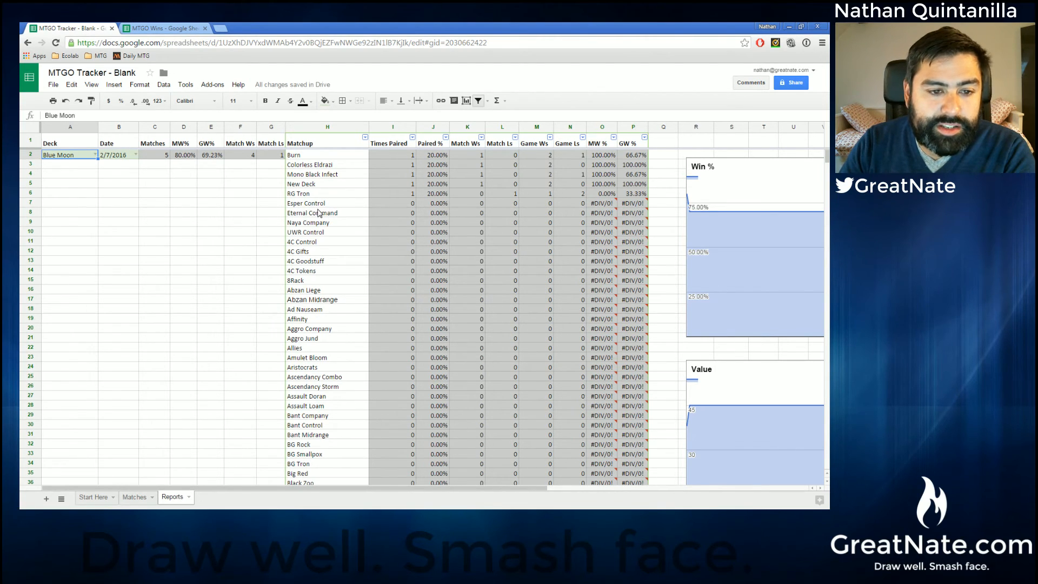
{"action": "left_click", "coordinate": [146, 495]}
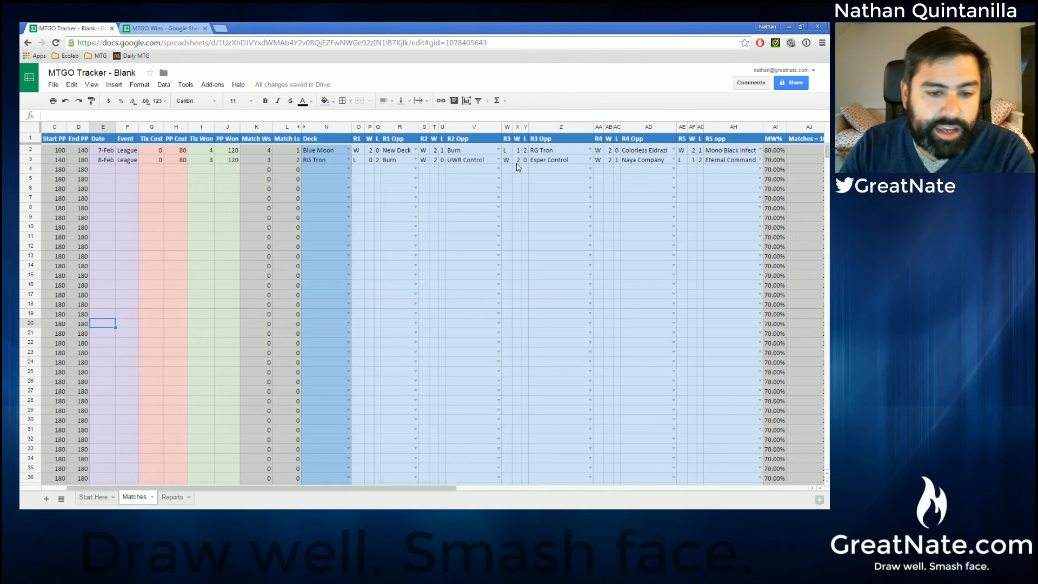
{"action": "left_click", "coordinate": [172, 496]}
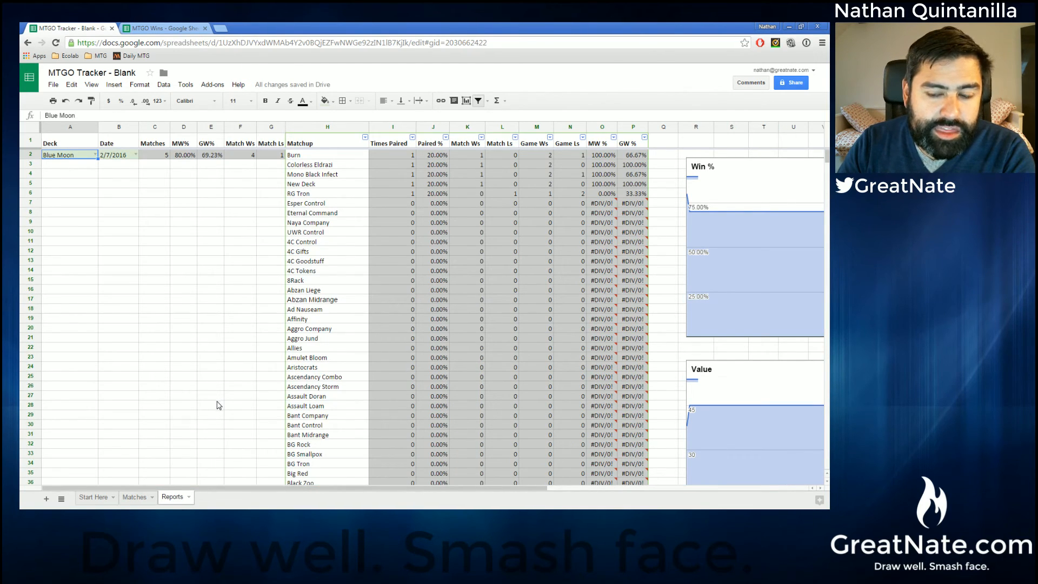
{"action": "left_click_drag", "start_coordinate": [547, 491], "coordinate": [666, 482]}
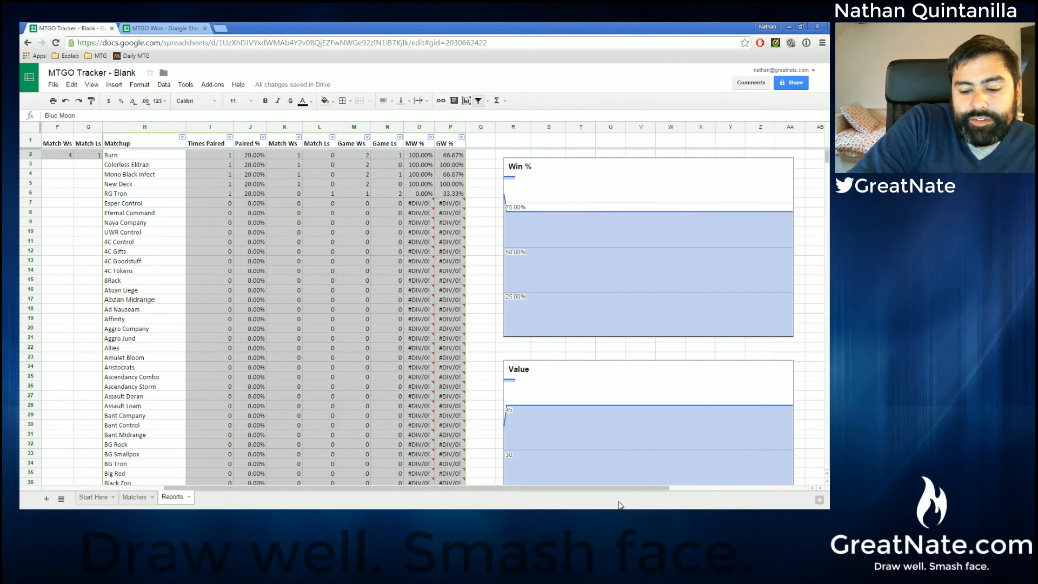
{"action": "left_click_drag", "start_coordinate": [631, 490], "coordinate": [503, 488]}
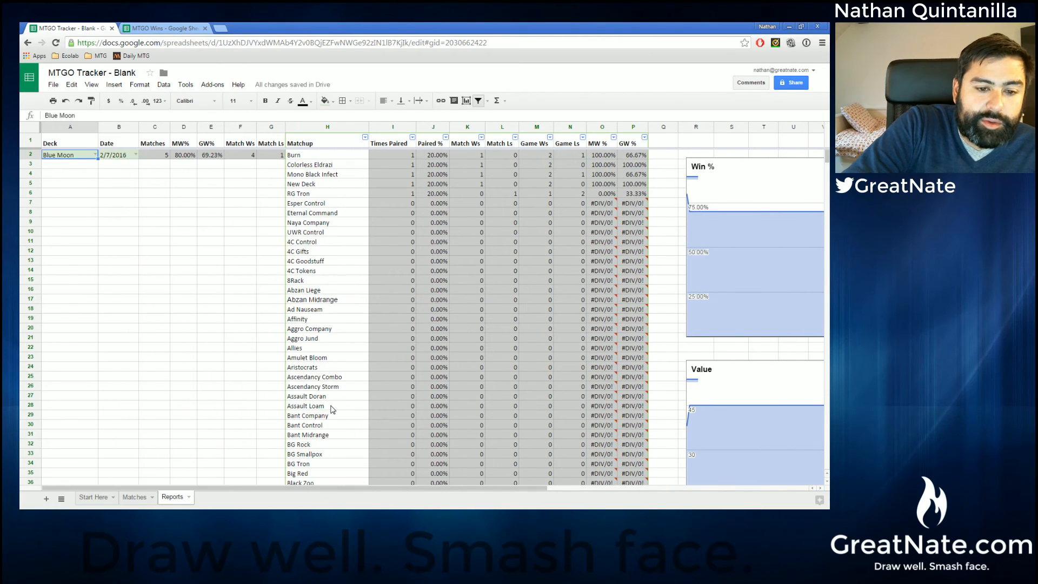